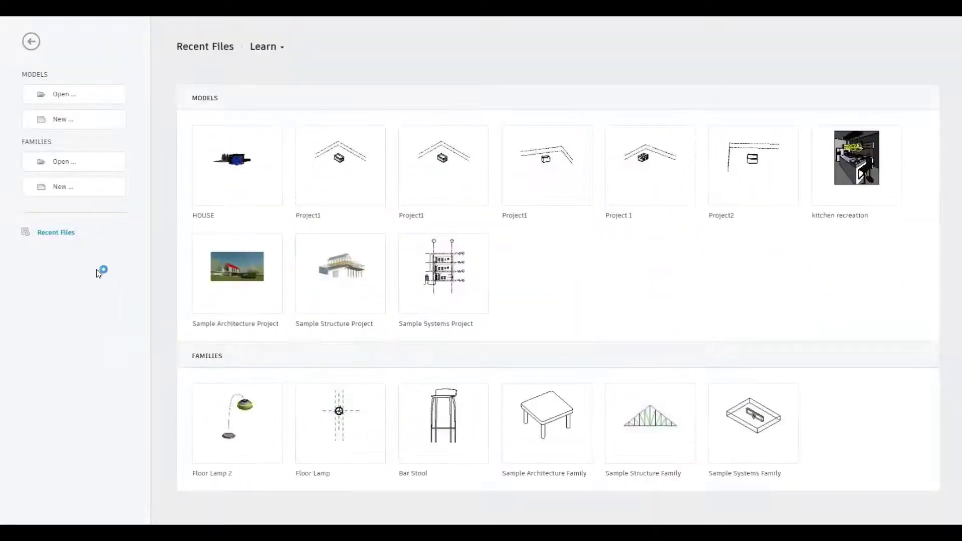
Create a new family from the Metric Lighting Fixture.rft template and open its Front elevation
click(67, 189)
scroll(487, 286, down, 1)
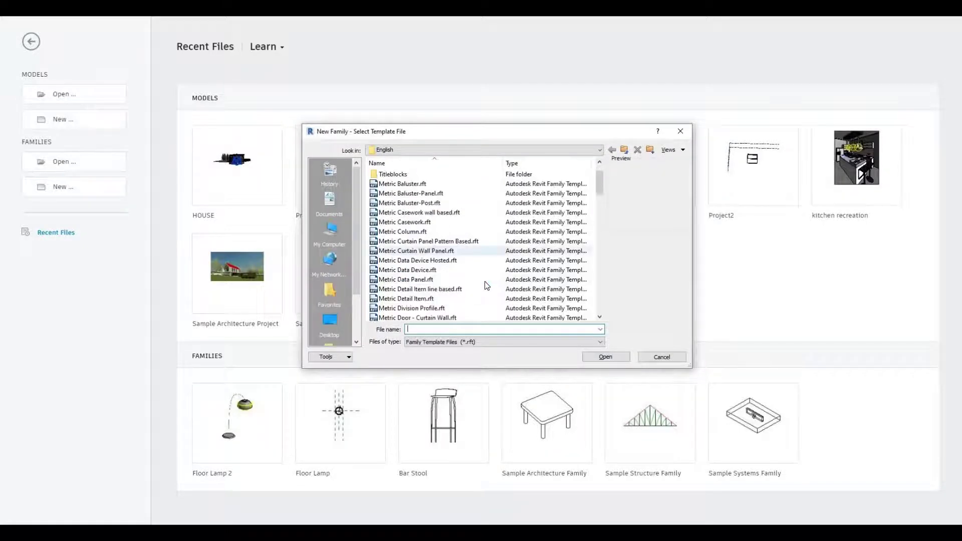
scroll(487, 285, down, 6)
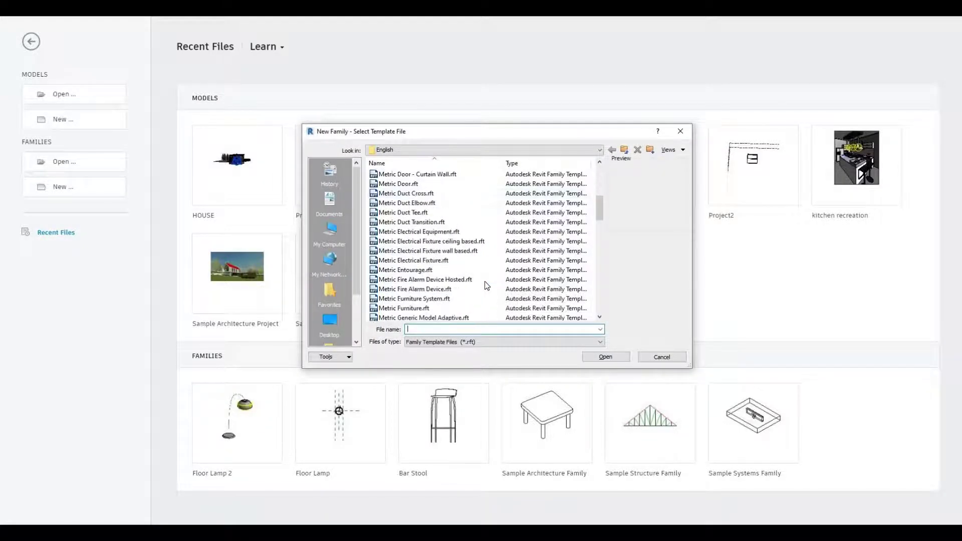
scroll(487, 285, down, 3)
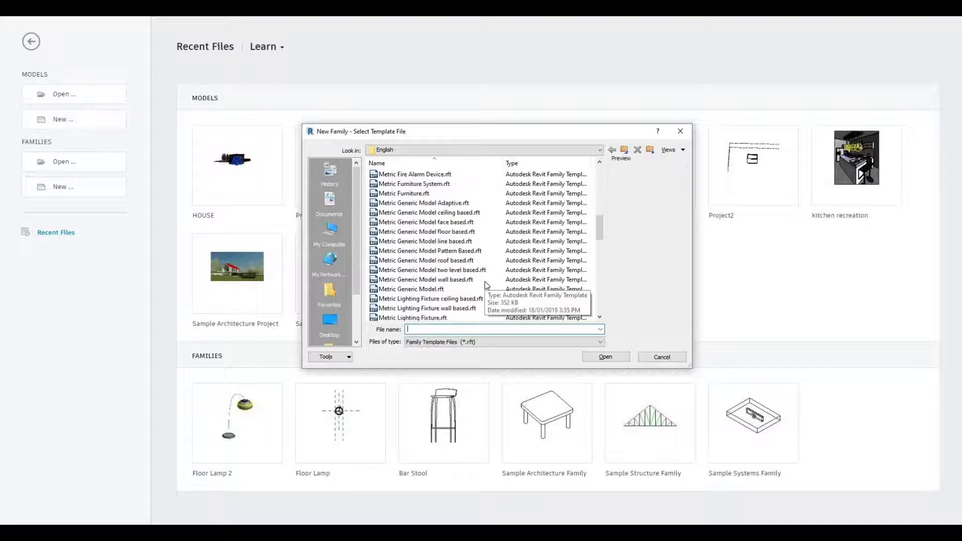
scroll(471, 291, down, 1)
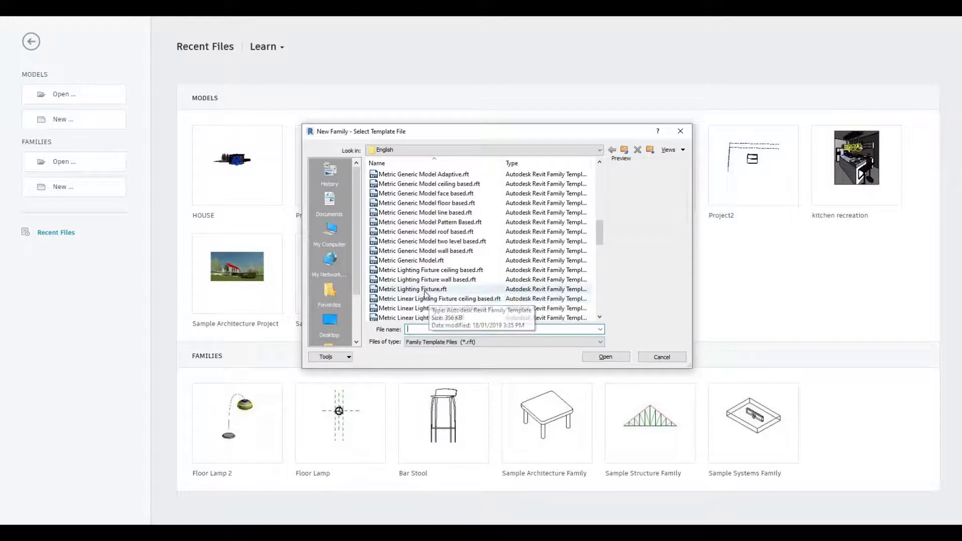
click(423, 289)
click(593, 358)
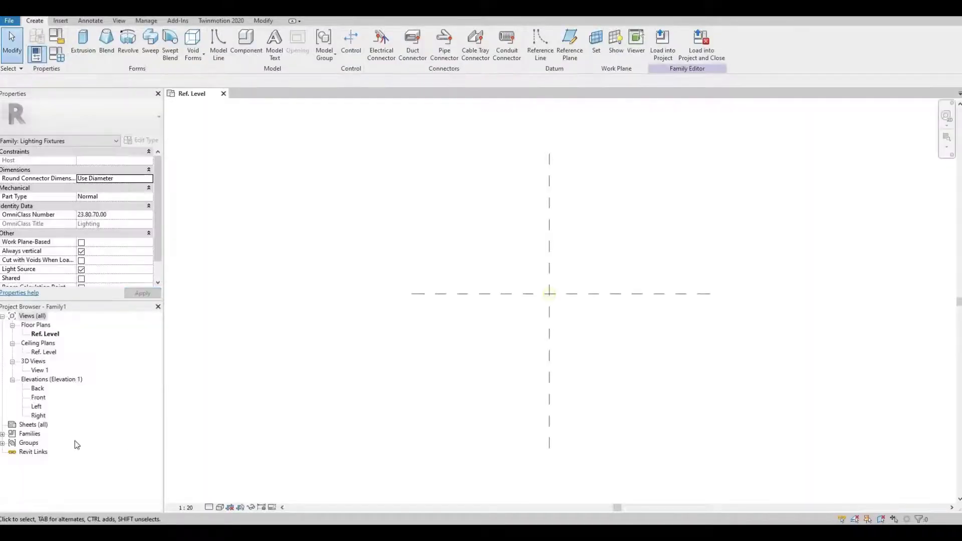
double_click(38, 398)
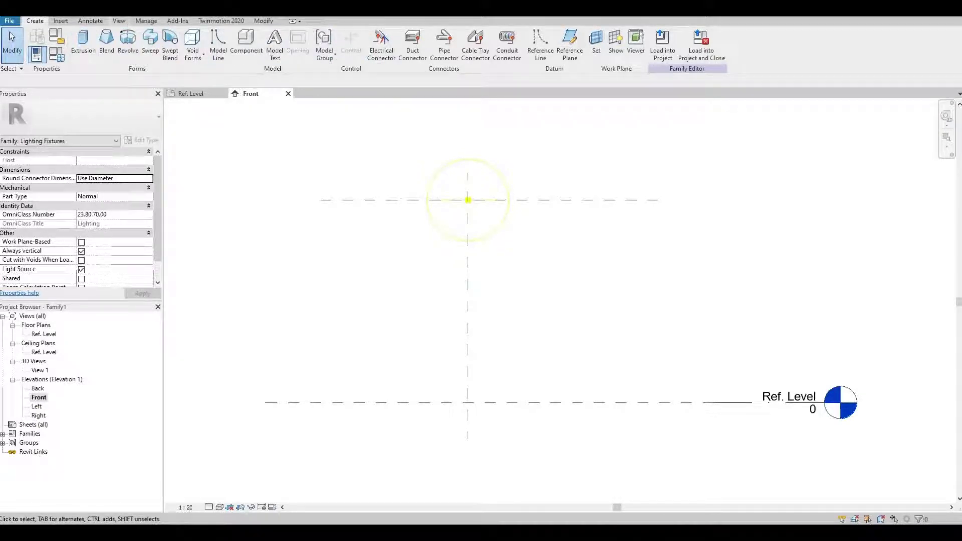
key(d)
key(i)
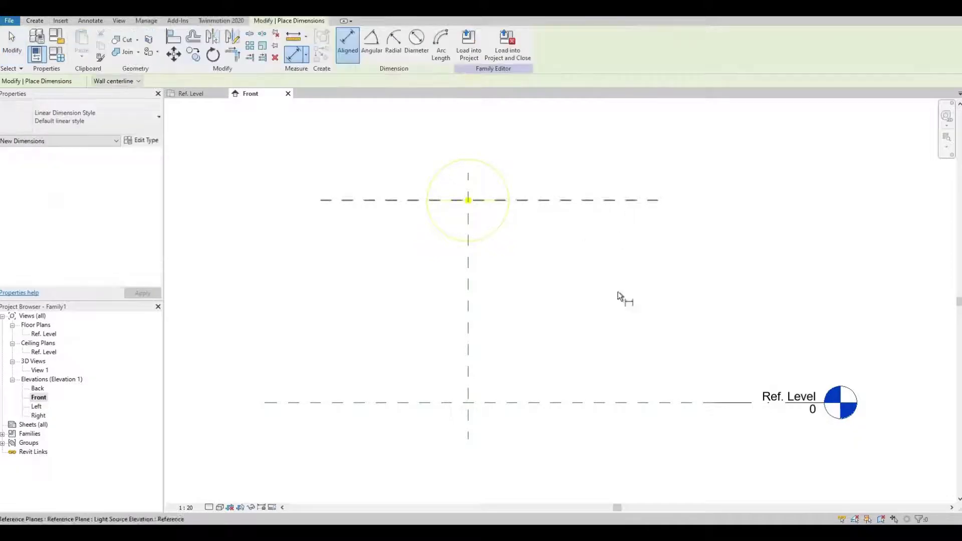
click(625, 402)
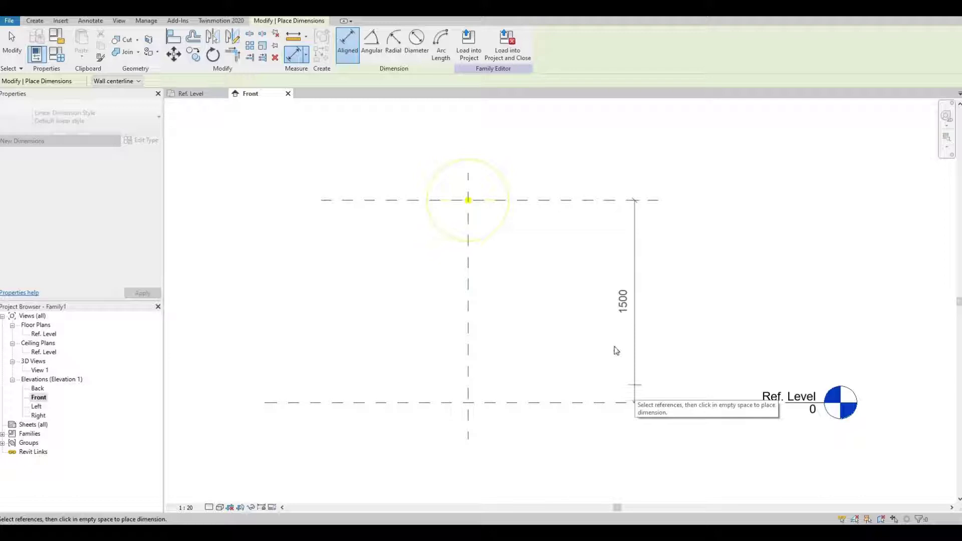
key(Escape)
key(Escape)
Set the Light Source Elevation reference plane 1550 mm above the Ref. Level
click(576, 202)
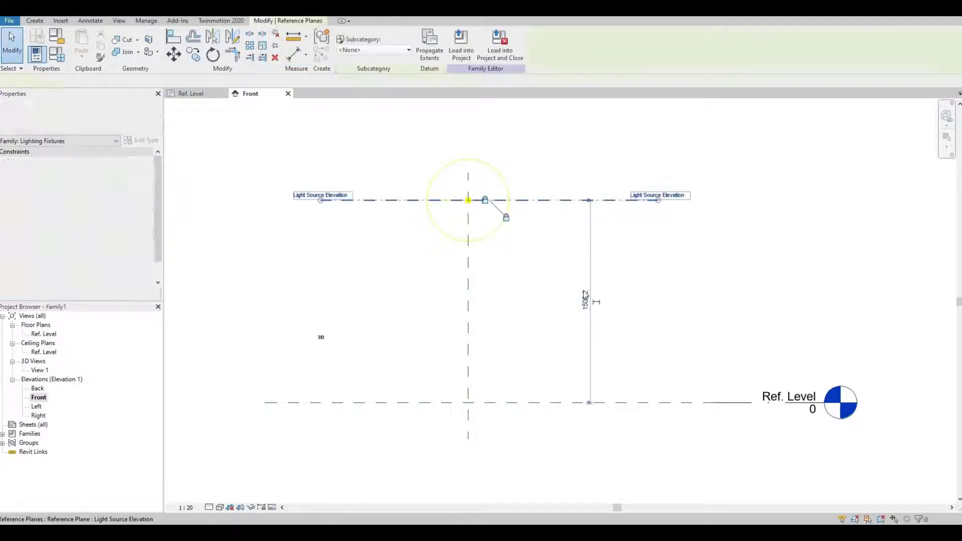
click(596, 302)
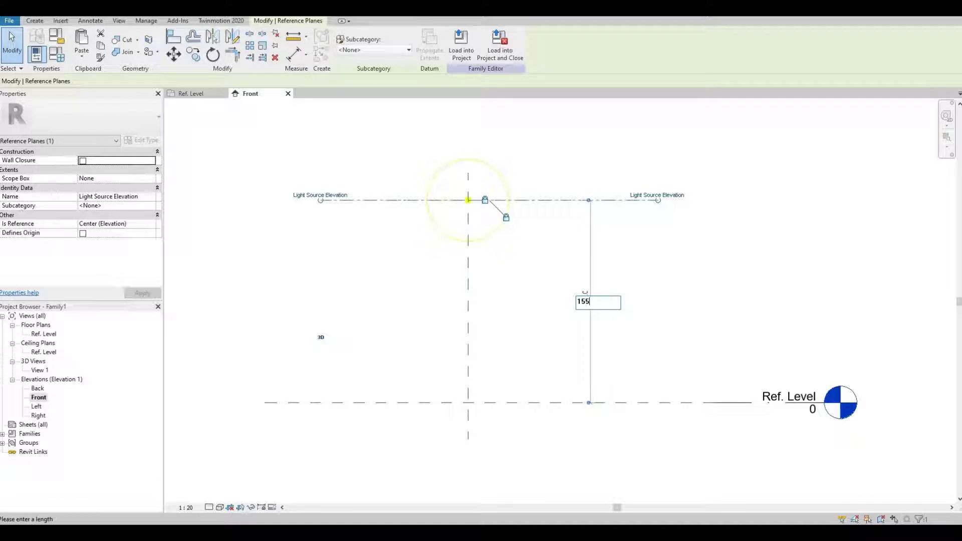
key(Return)
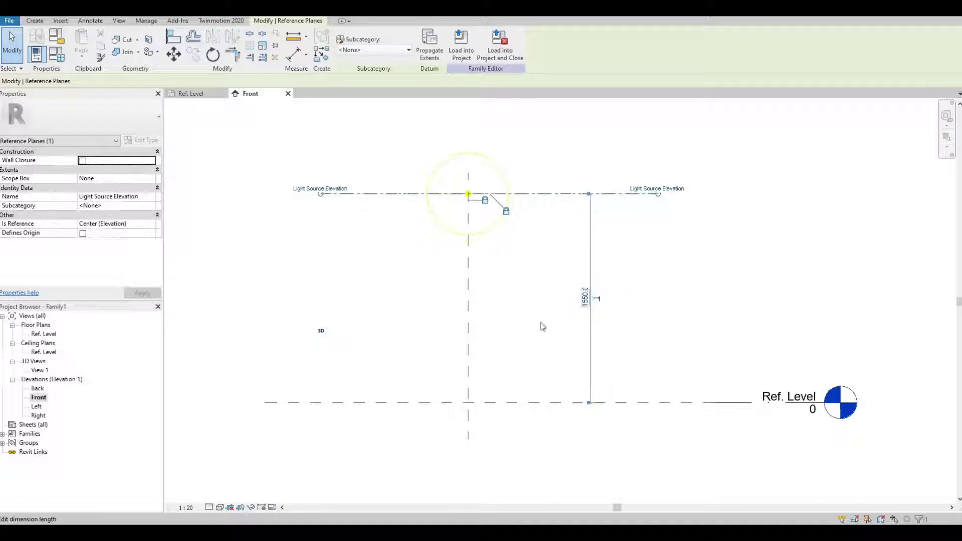
click(393, 265)
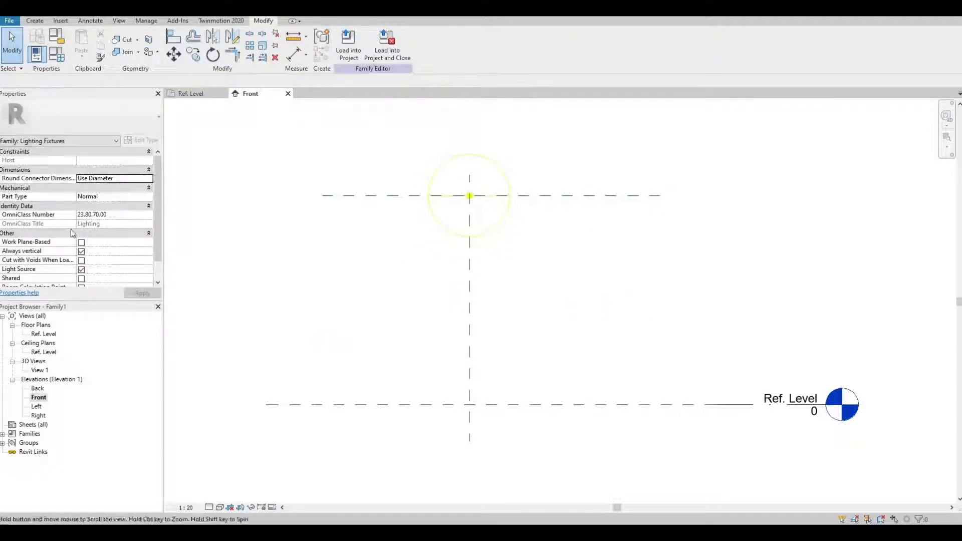
Draw two vertical reference planes flanking the light source, about 403 mm left and 500 mm right of the centre plane
click(34, 21)
click(570, 45)
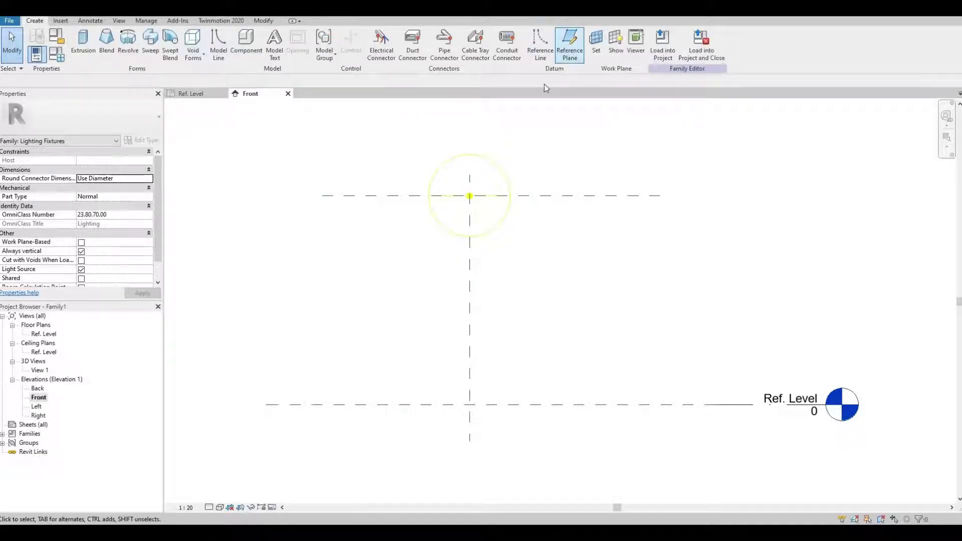
click(415, 149)
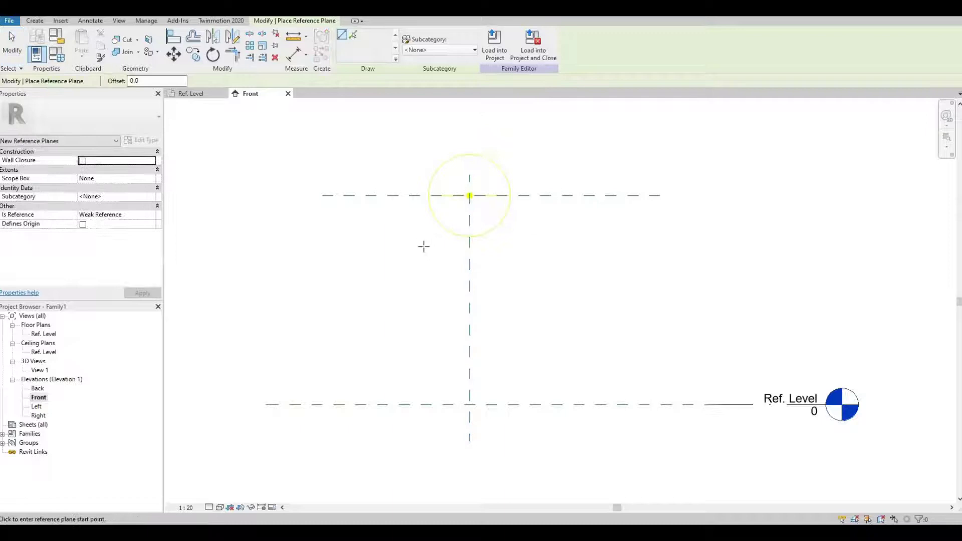
click(415, 256)
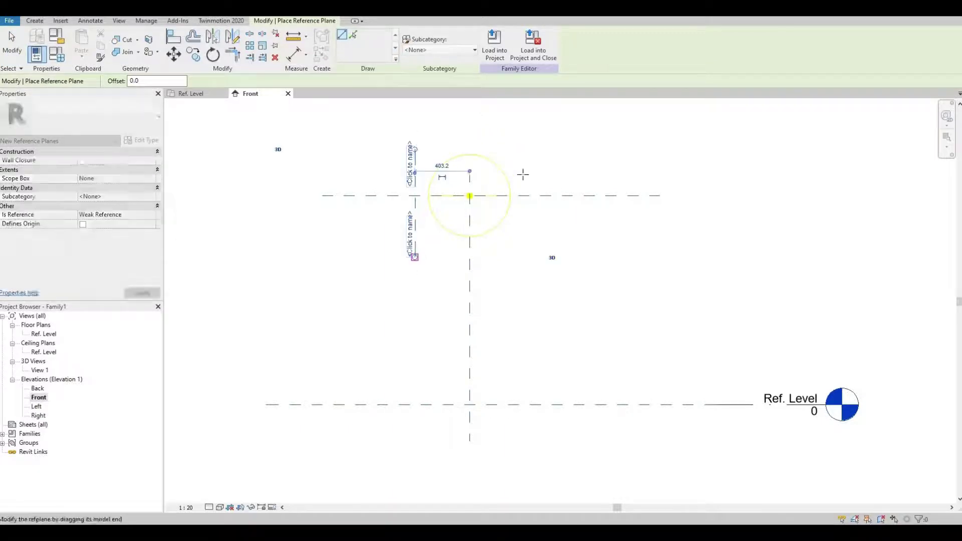
click(538, 149)
click(537, 256)
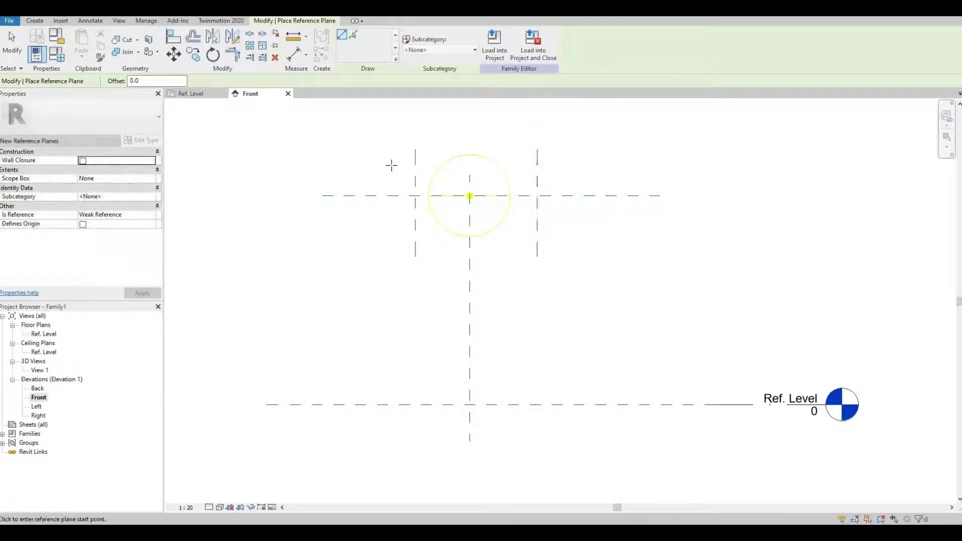
Draw two horizontal reference planes, about 277 mm above and 272 mm below the Light Source Elevation plane
click(386, 159)
click(587, 158)
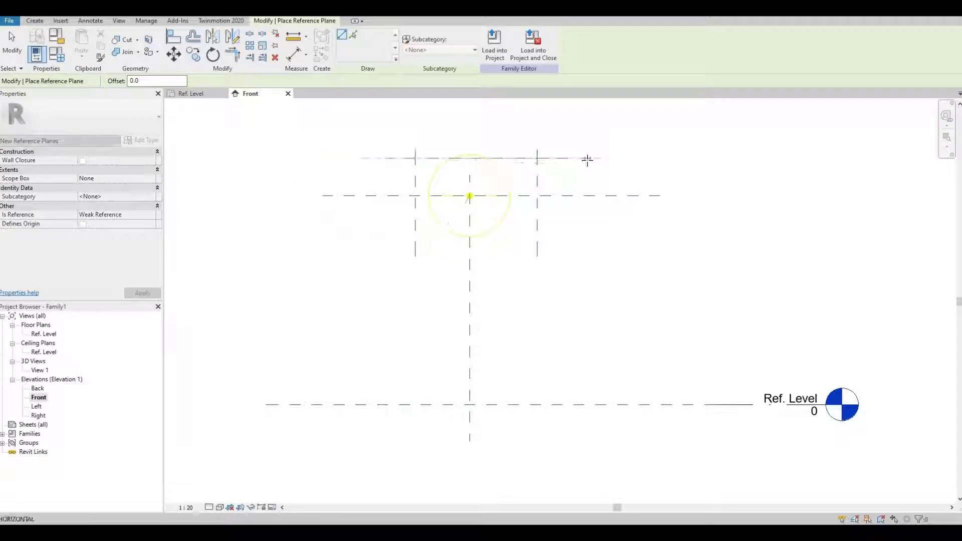
click(396, 231)
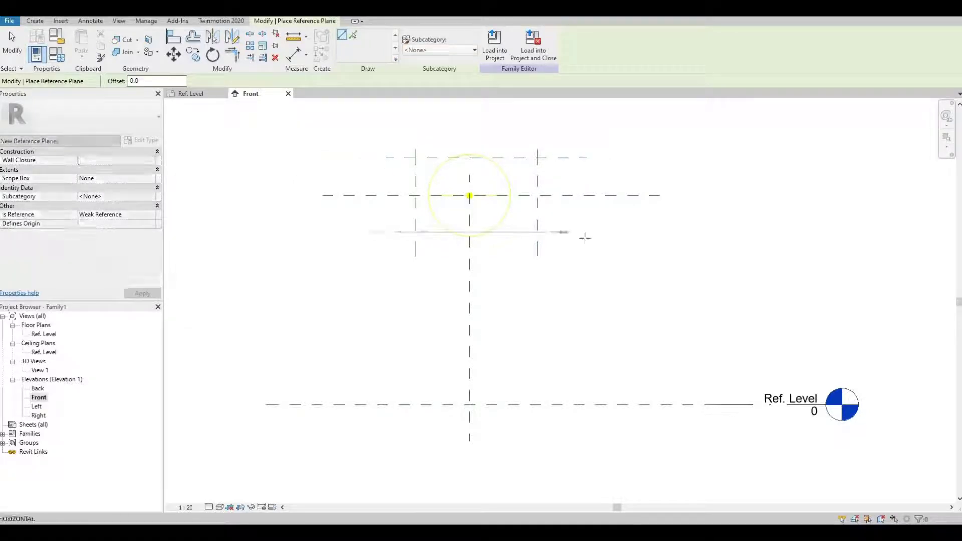
click(588, 232)
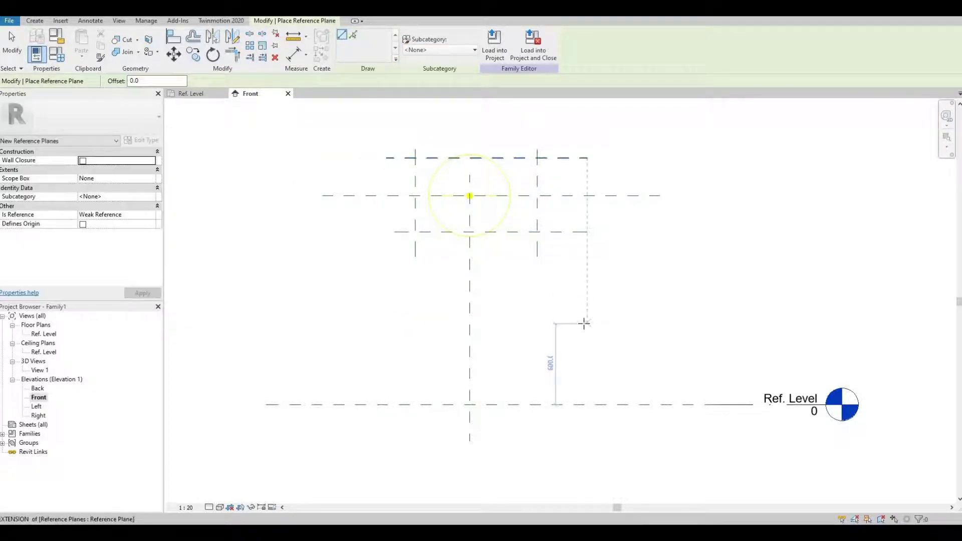
key(Escape)
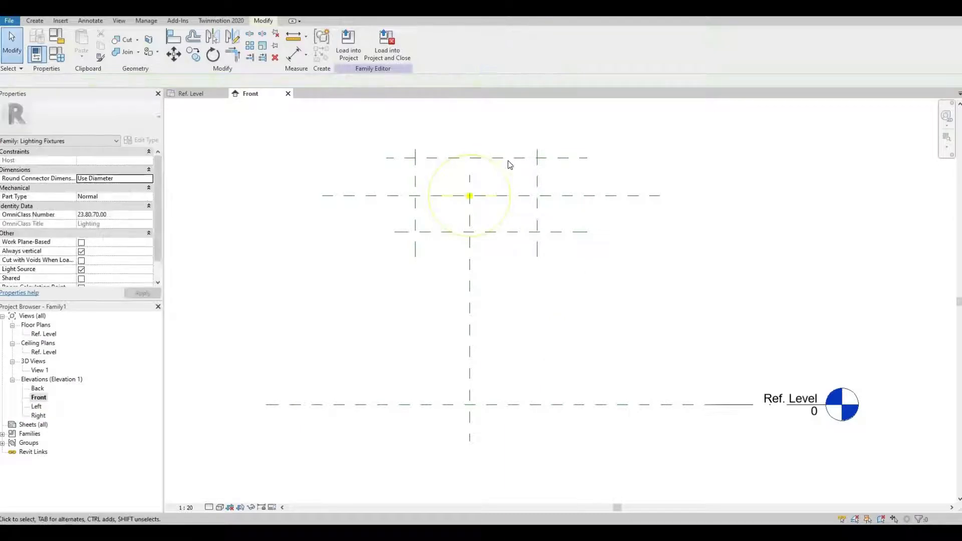
click(510, 164)
key(Escape)
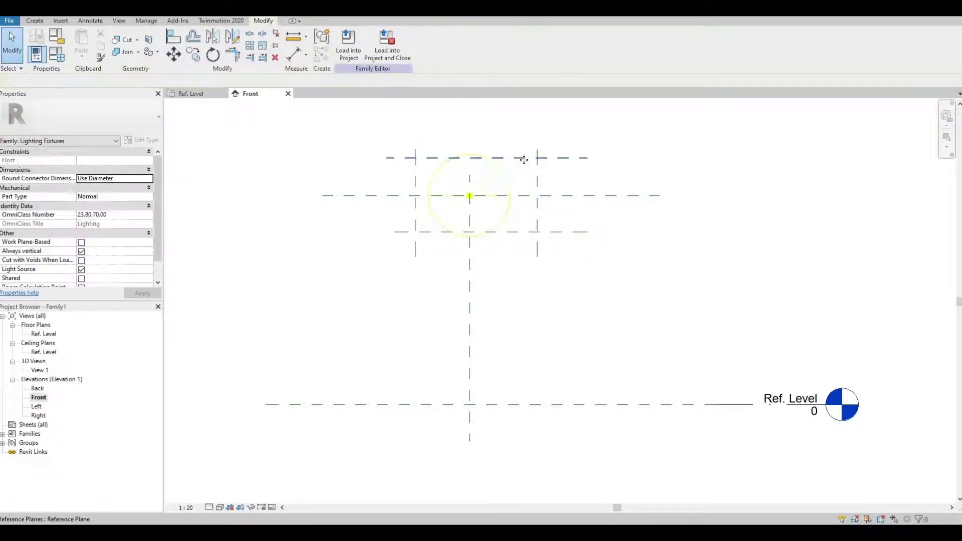
Set the upper horizontal reference plane 150 mm above the Light Source Elevation plane
click(523, 159)
click(422, 177)
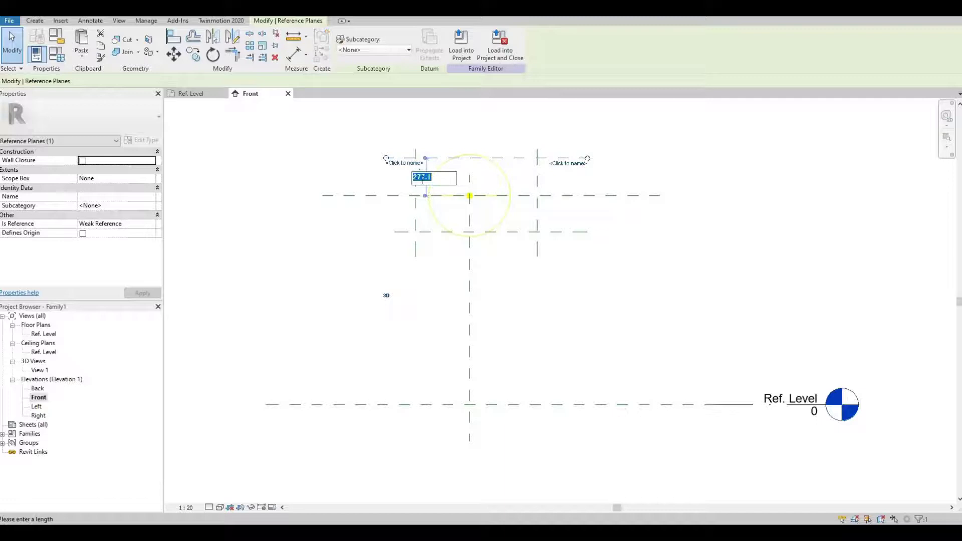
text(150)
key(Return)
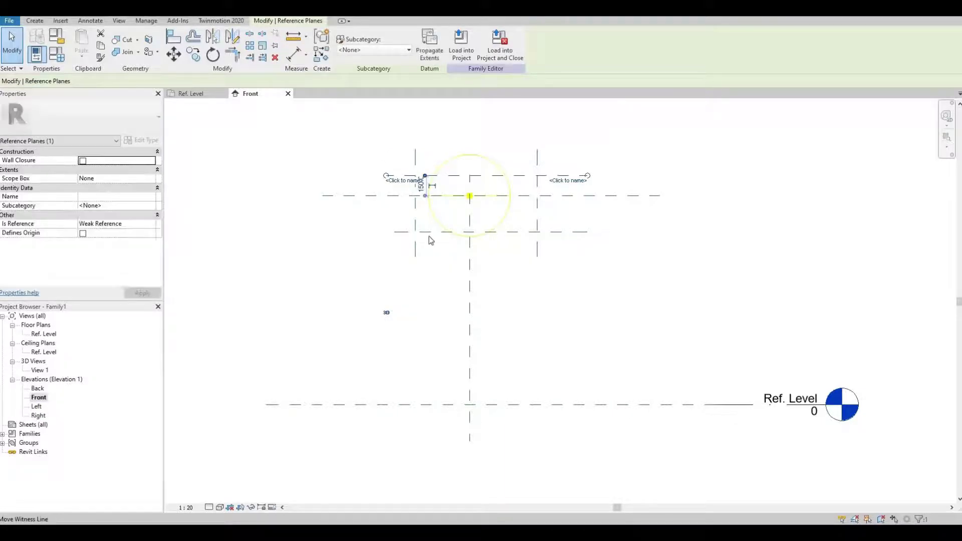
key(Escape)
Set the lower horizontal reference plane 150 mm below the Light Source Elevation plane
click(421, 232)
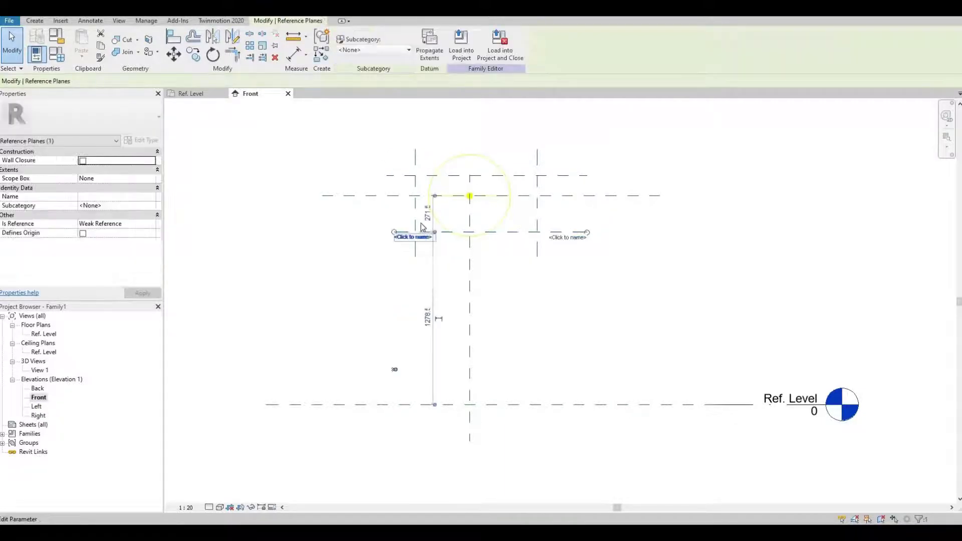
click(428, 213)
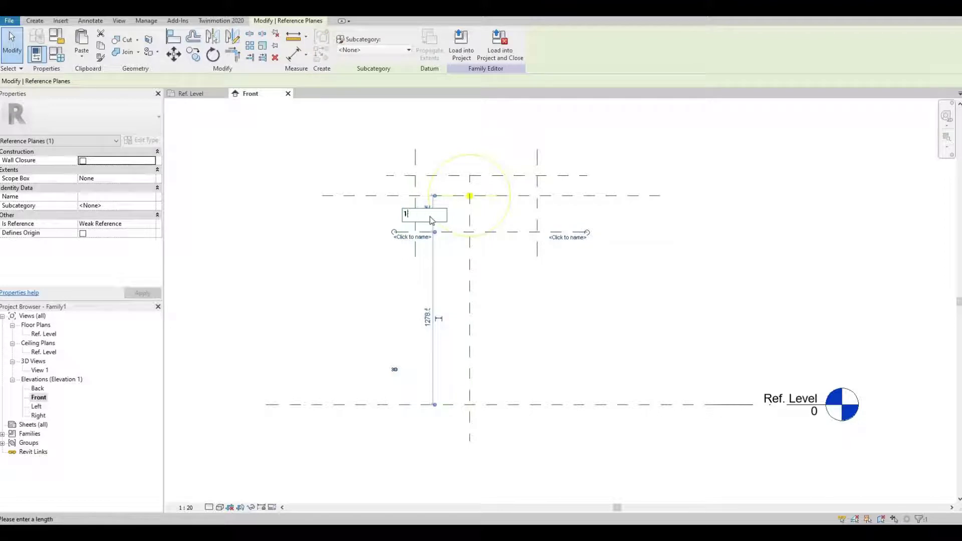
text(150)
key(Return)
key(Escape)
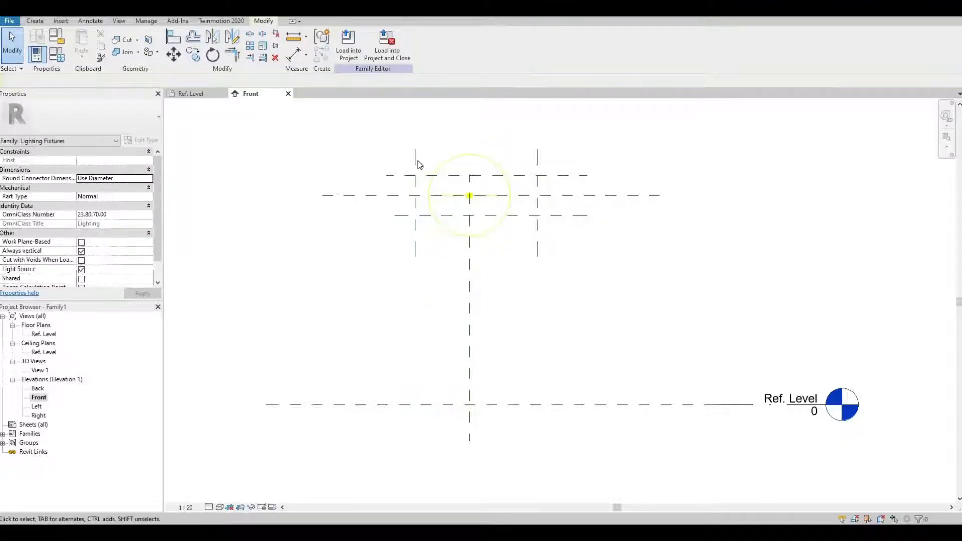
Set the left vertical reference plane 300 mm from the centre plane
click(419, 165)
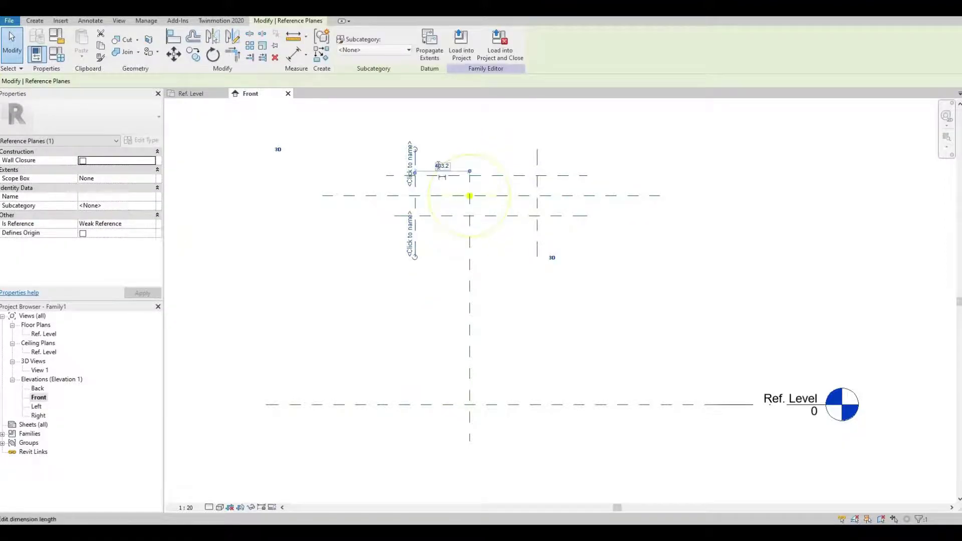
click(438, 164)
text(30)
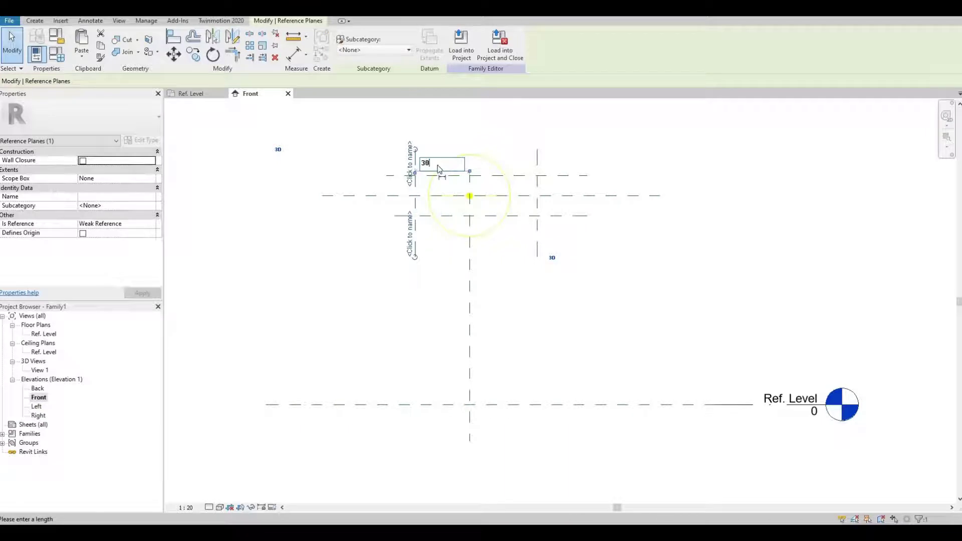
text(0)
key(Return)
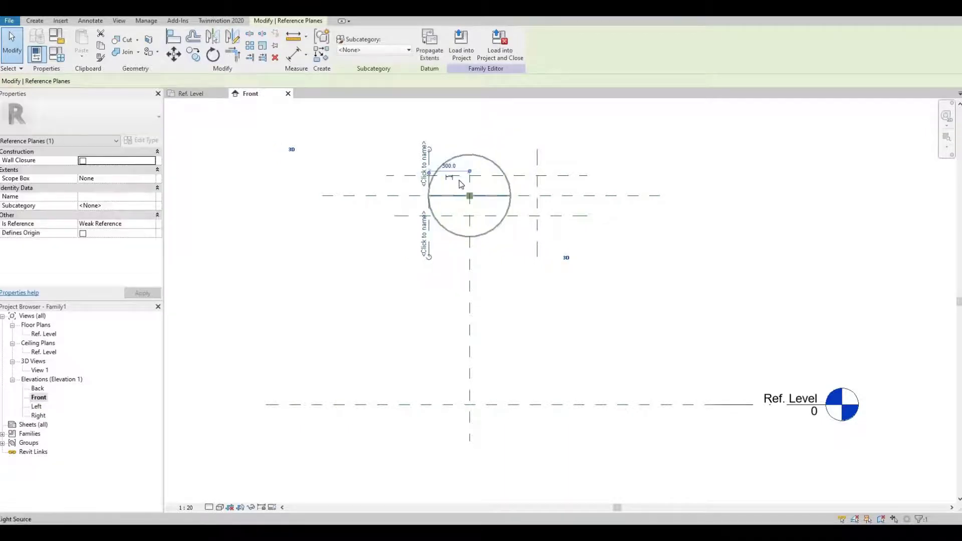
Set the right vertical reference plane 300 mm from the centre plane
click(538, 161)
click(503, 166)
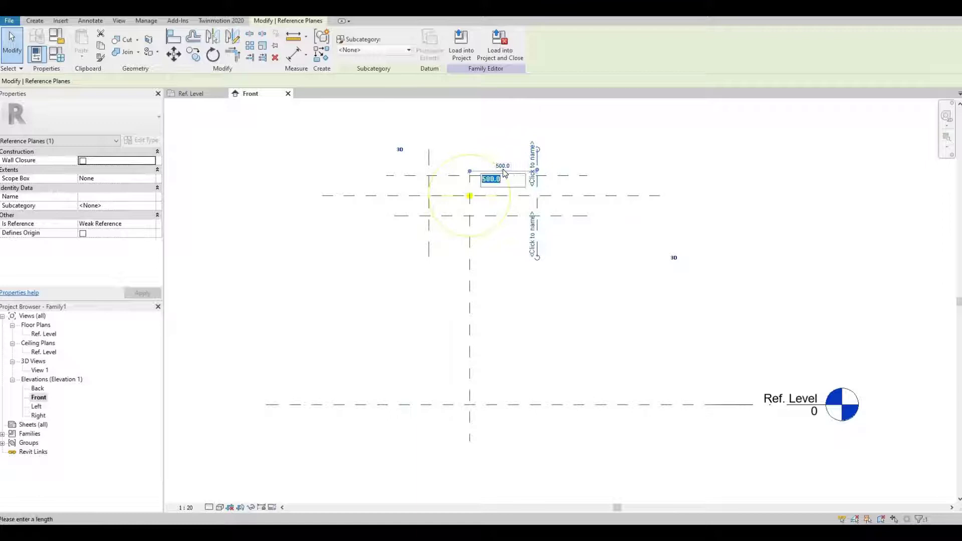
text(300)
key(Return)
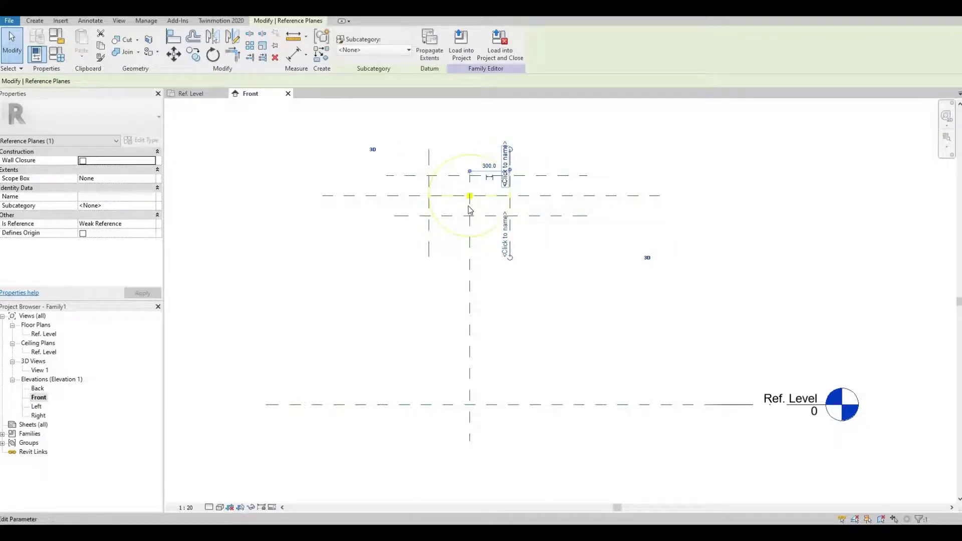
key(Escape)
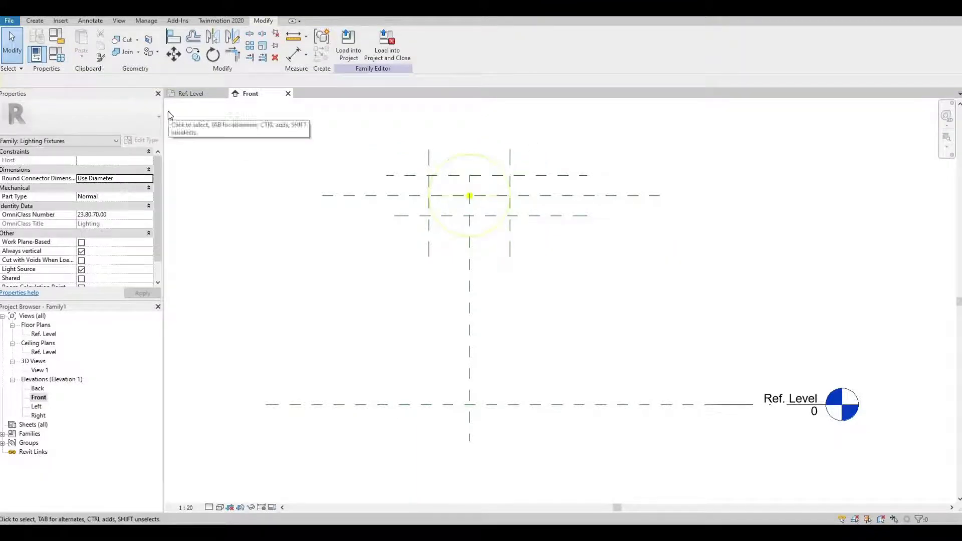
Start a solid Revolve and sketch a rectangular profile about 17 mm wide and 300 mm high inside the left reference plane, between the horizontal planes
click(33, 22)
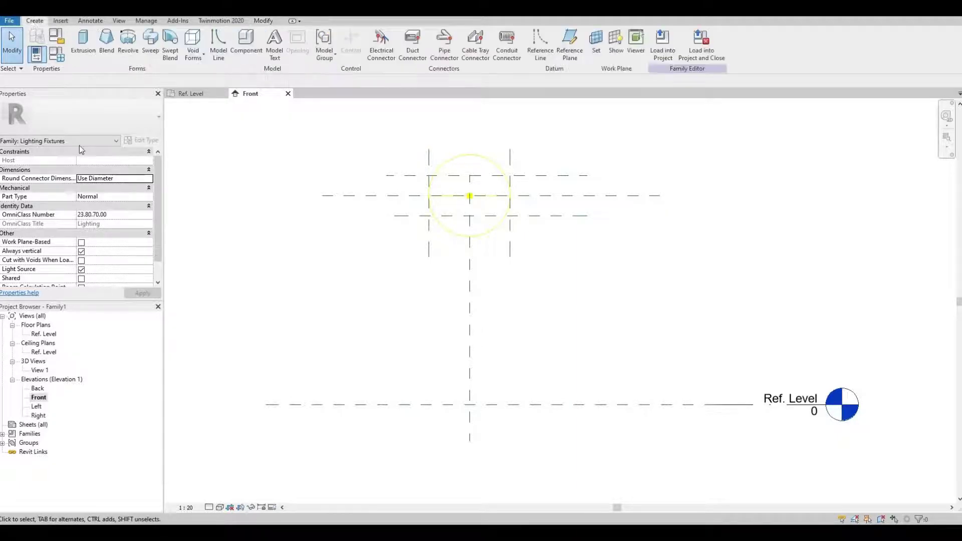
click(127, 43)
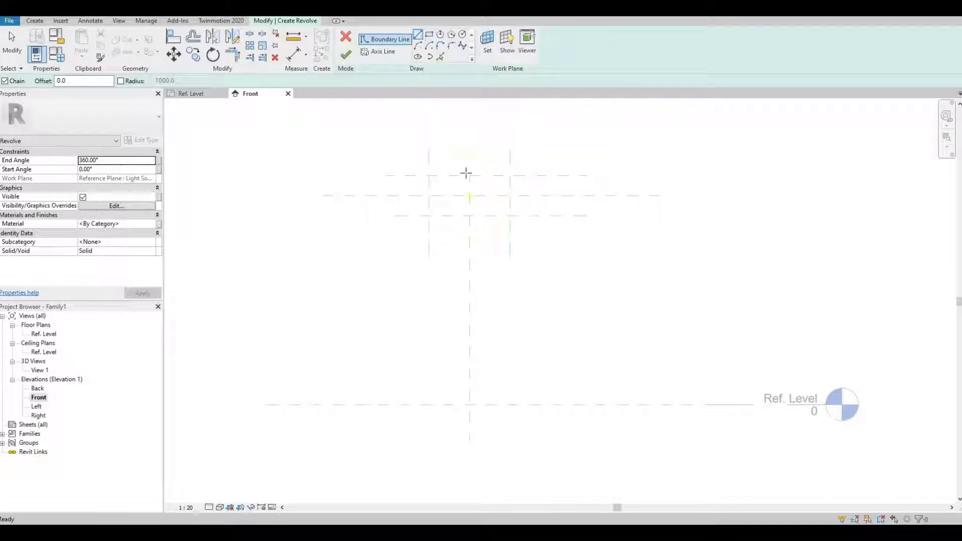
scroll(419, 232, up, 4)
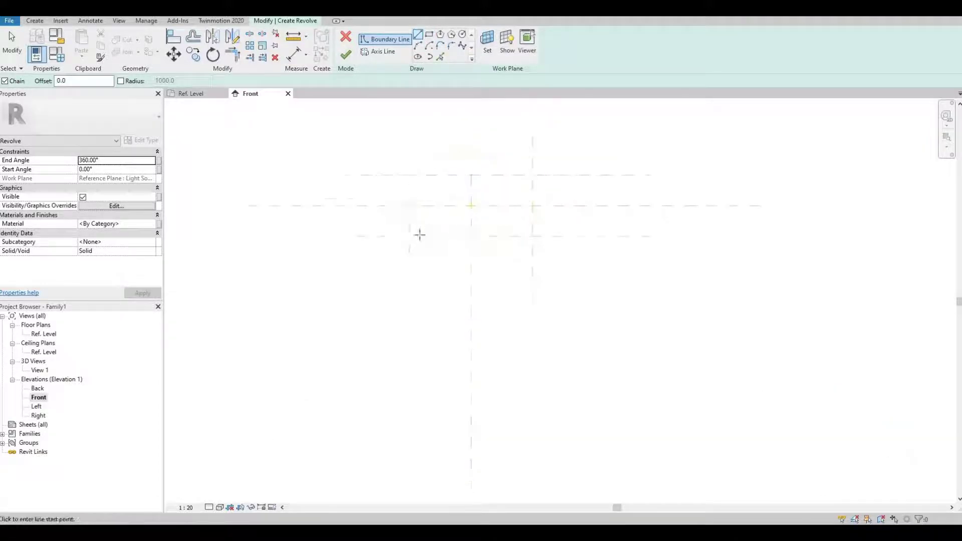
click(415, 261)
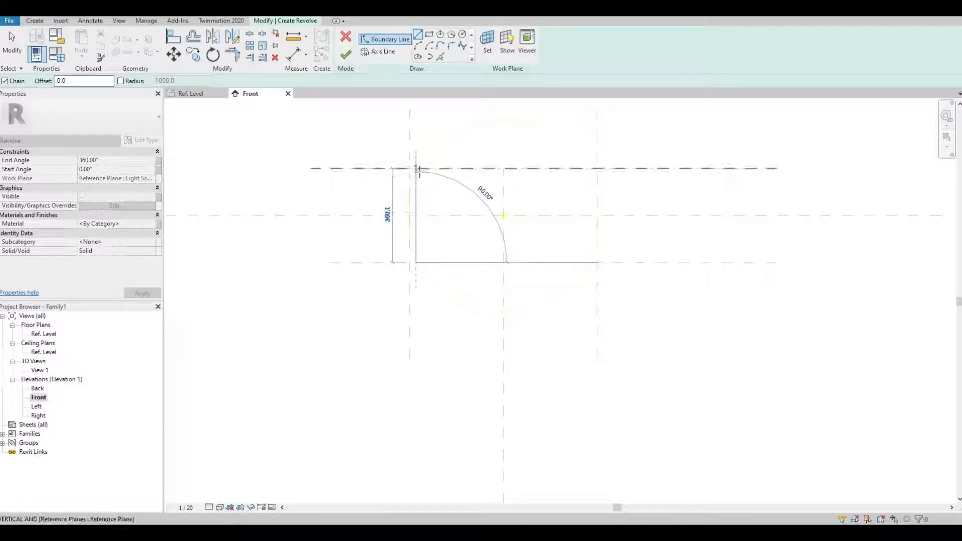
key(Escape)
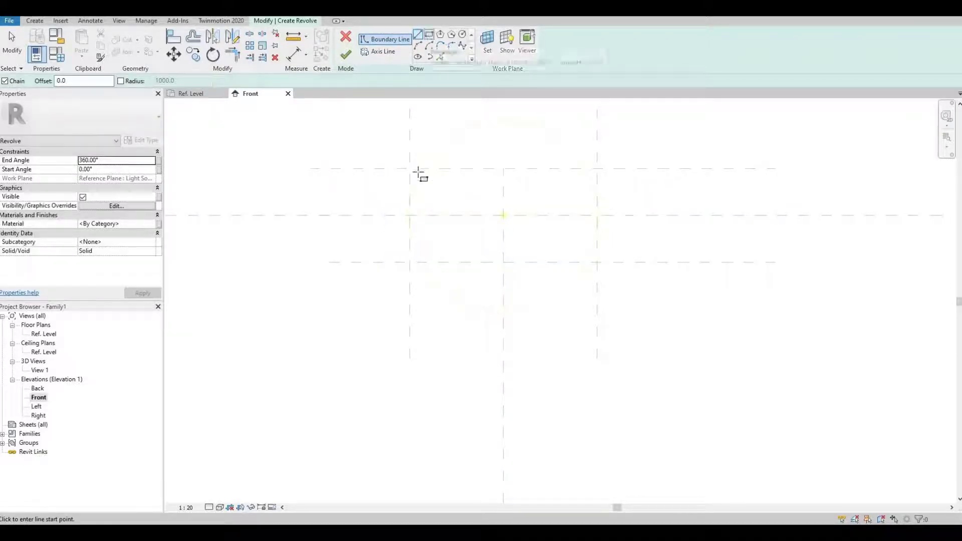
click(415, 168)
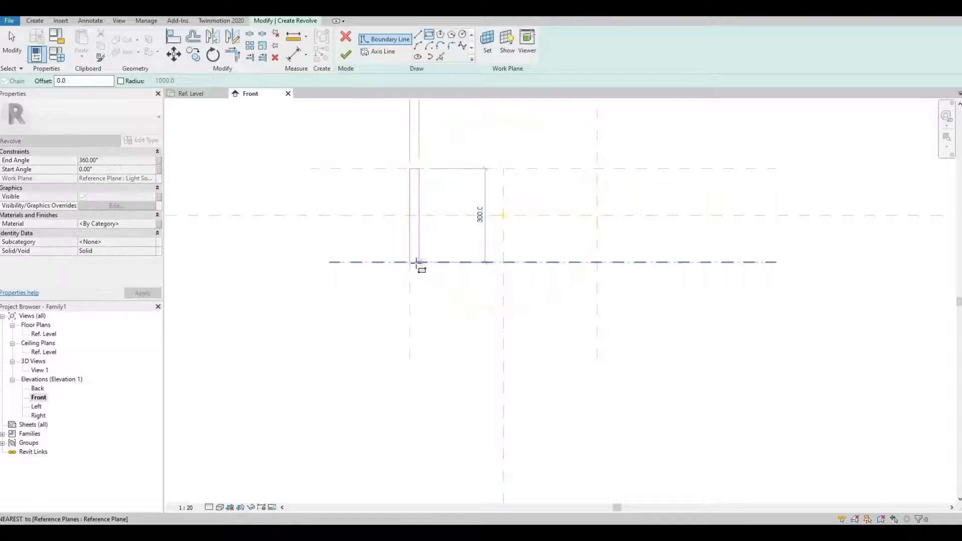
click(415, 261)
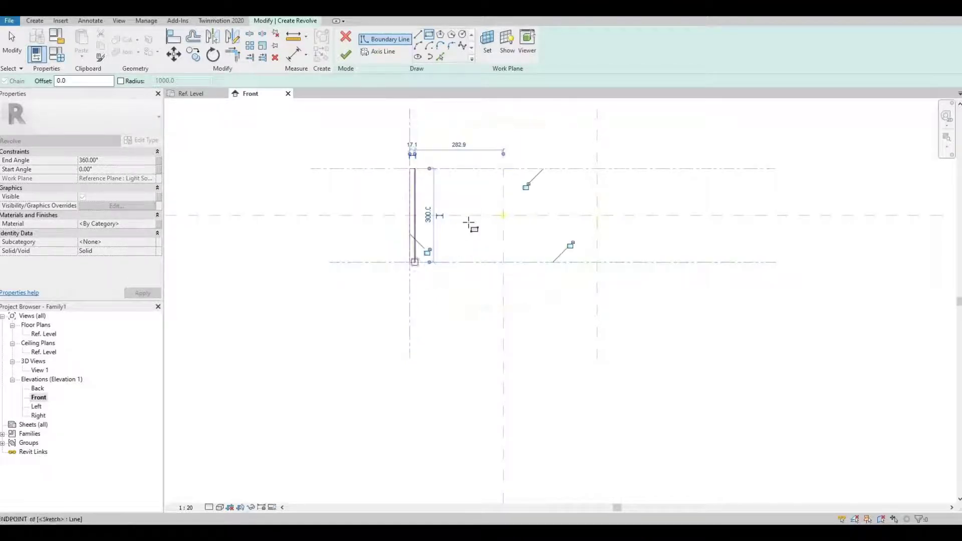
Draw a vertical axis line about 500 mm long on the centre plane and finish the revolve
click(387, 55)
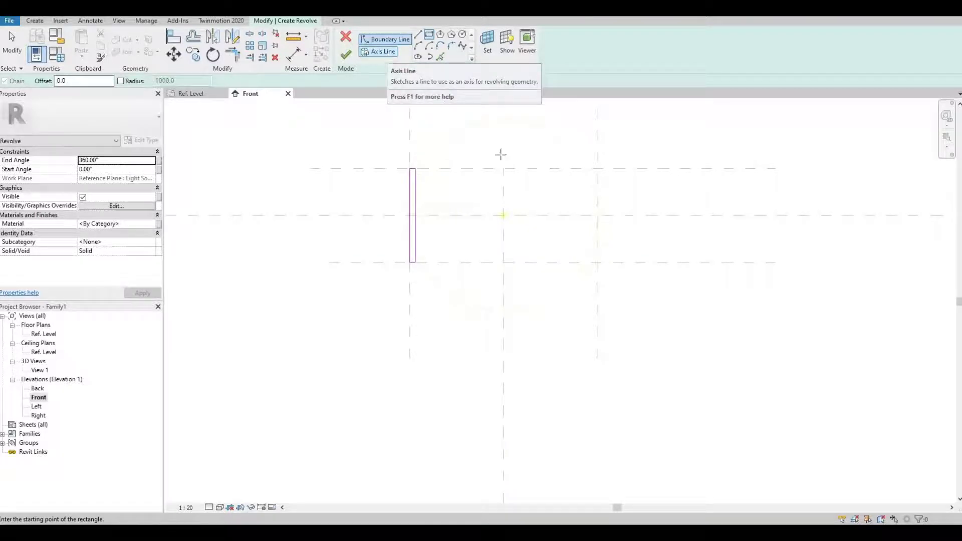
click(502, 175)
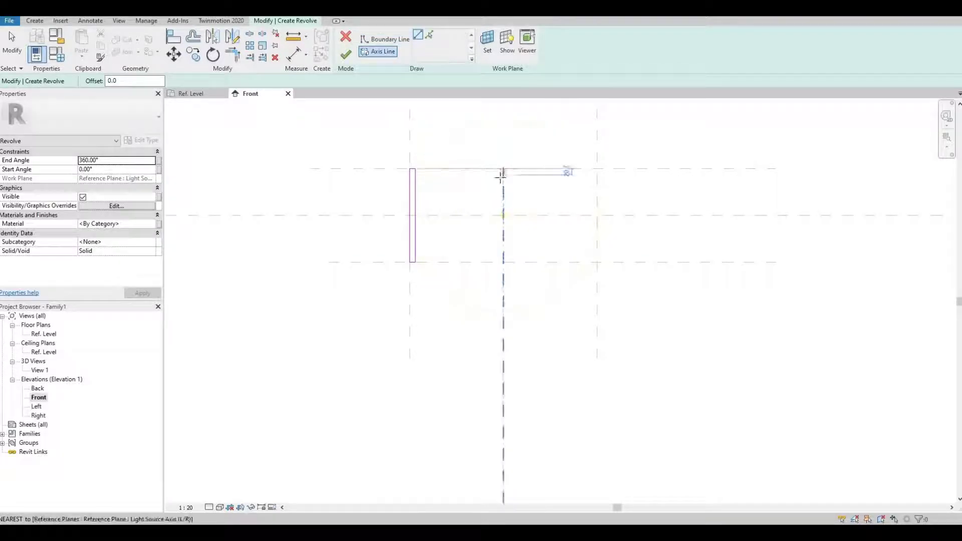
click(503, 330)
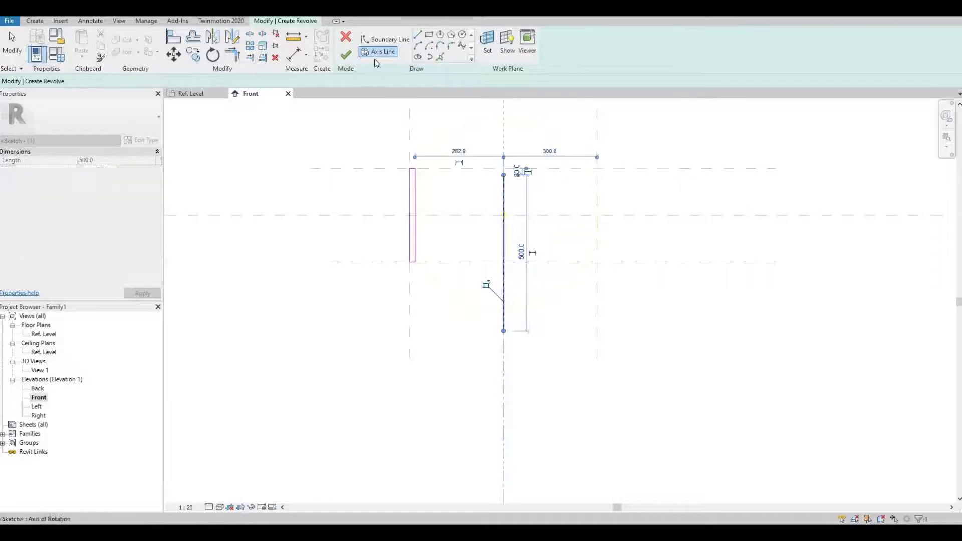
key(Escape)
key(Escape)
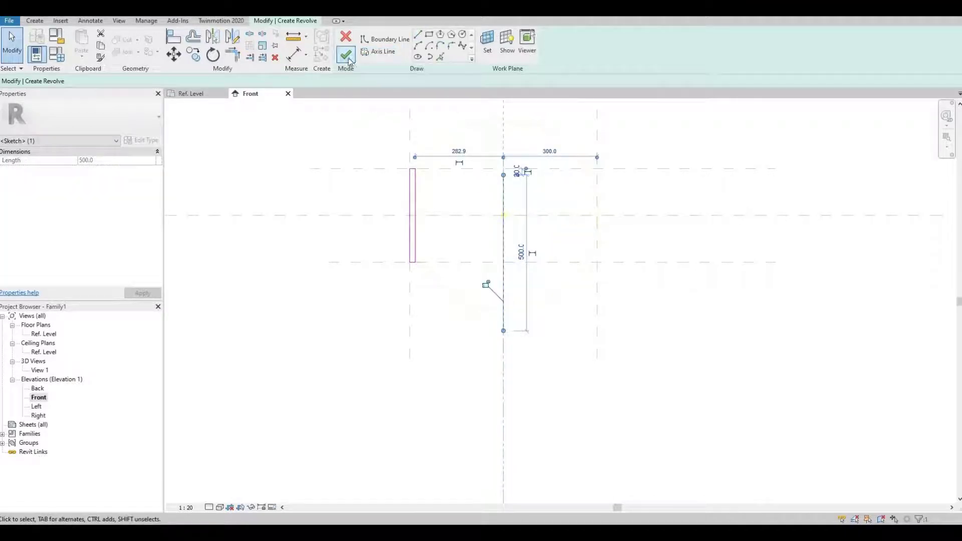
click(346, 55)
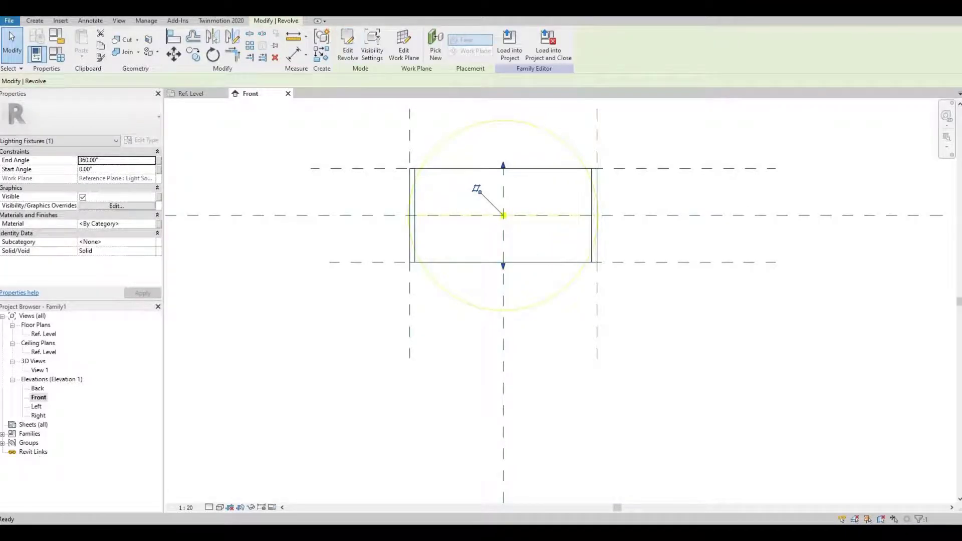
click(485, 251)
middle_drag(543, 330, 521, 289)
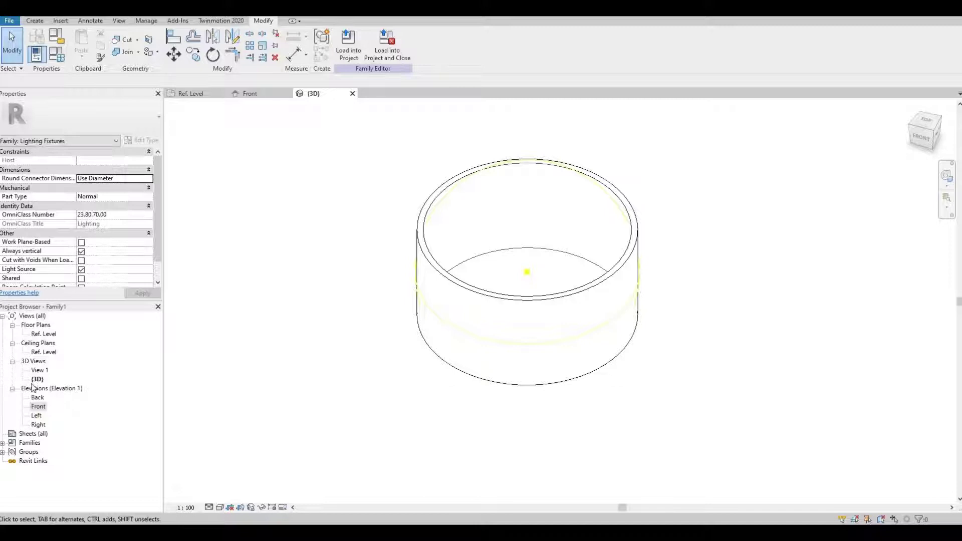
Start a Swept Blend in the Front view and sketch a slanted path about 1280 mm long from below the ring to the Ref. Level
double_click(36, 407)
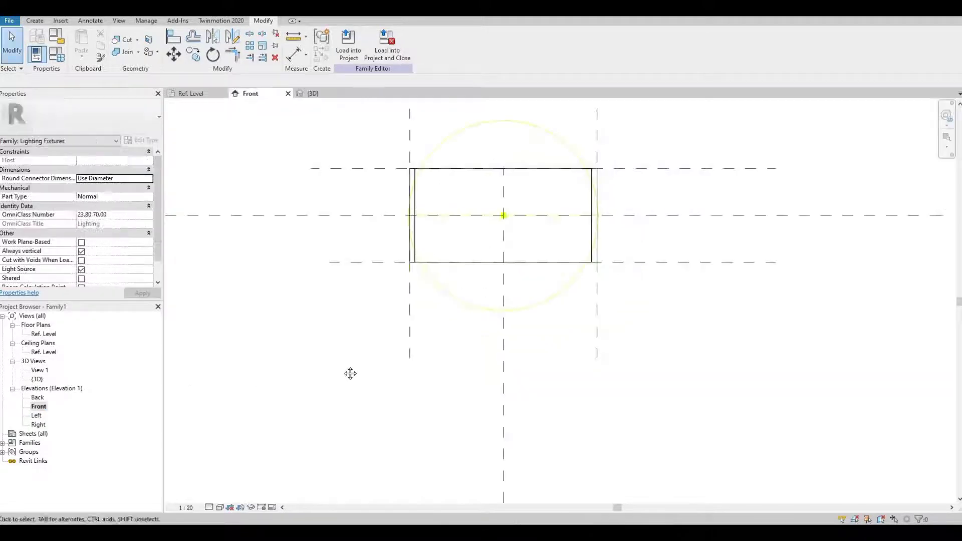
scroll(267, 131, down, 1)
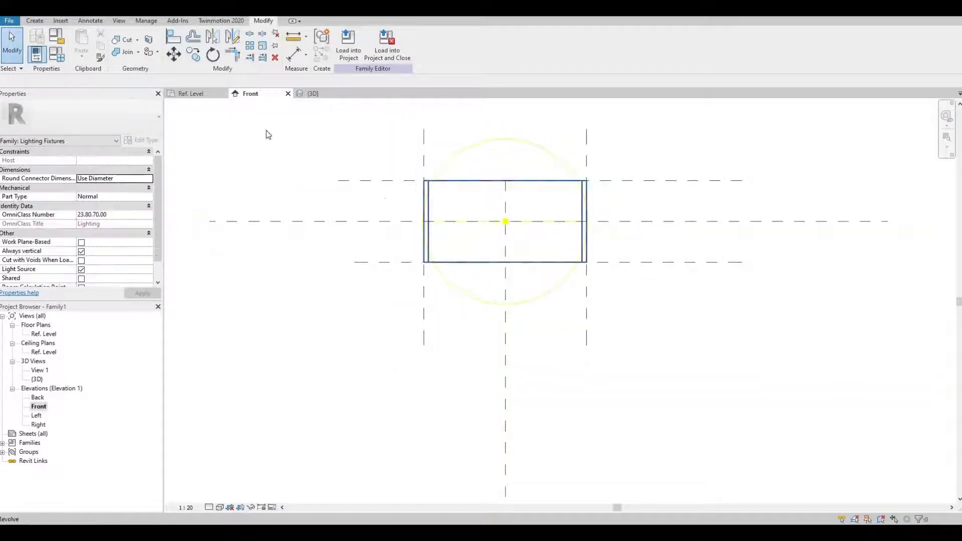
click(38, 22)
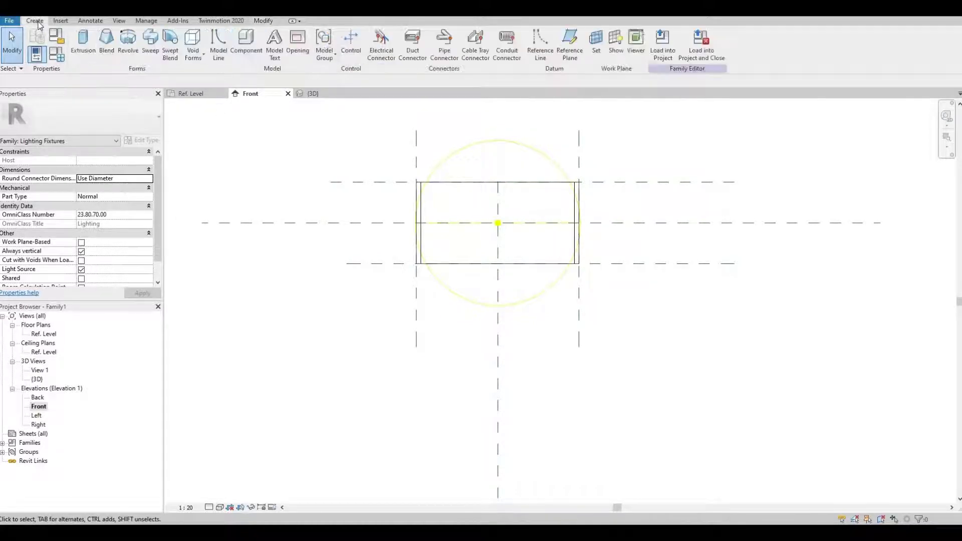
click(170, 54)
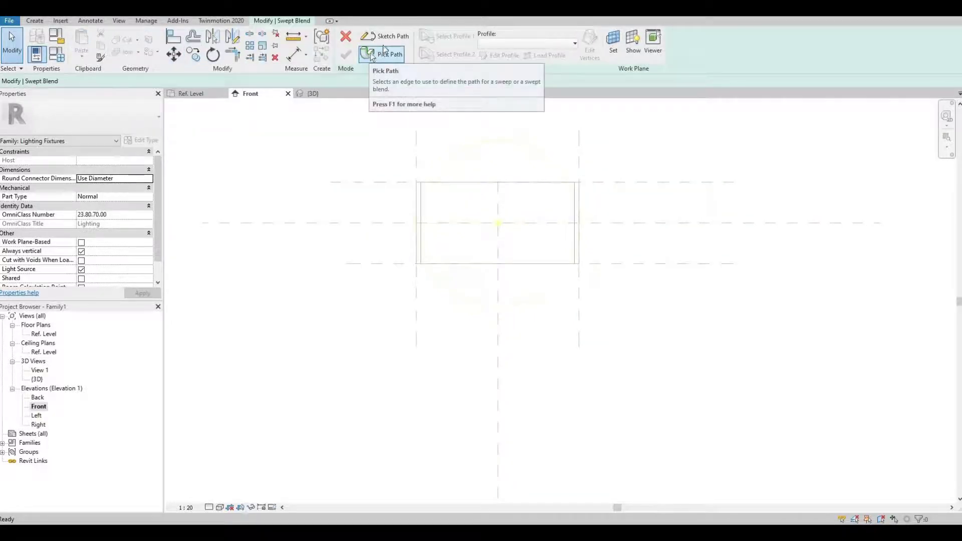
click(386, 38)
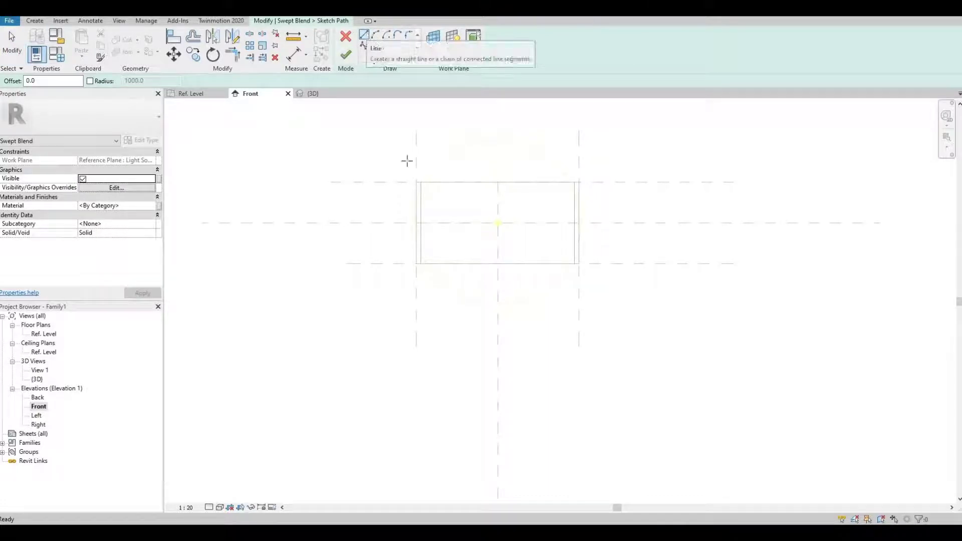
mouse_move(434, 183)
middle_down()
mouse_move(447, 233)
mouse_move(473, 178)
mouse_move(496, 161)
middle_up()
scroll(459, 200, down, 1)
scroll(473, 178, down, 1)
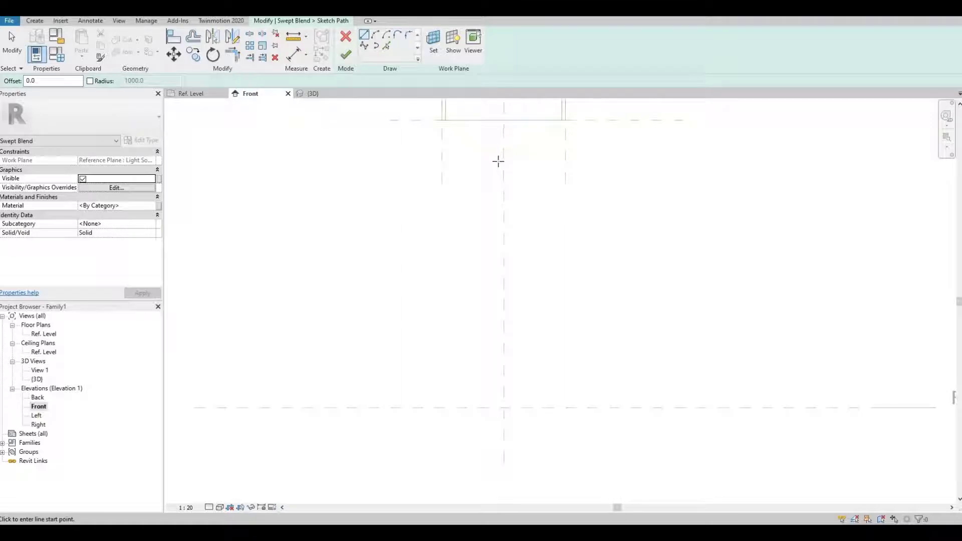
click(500, 163)
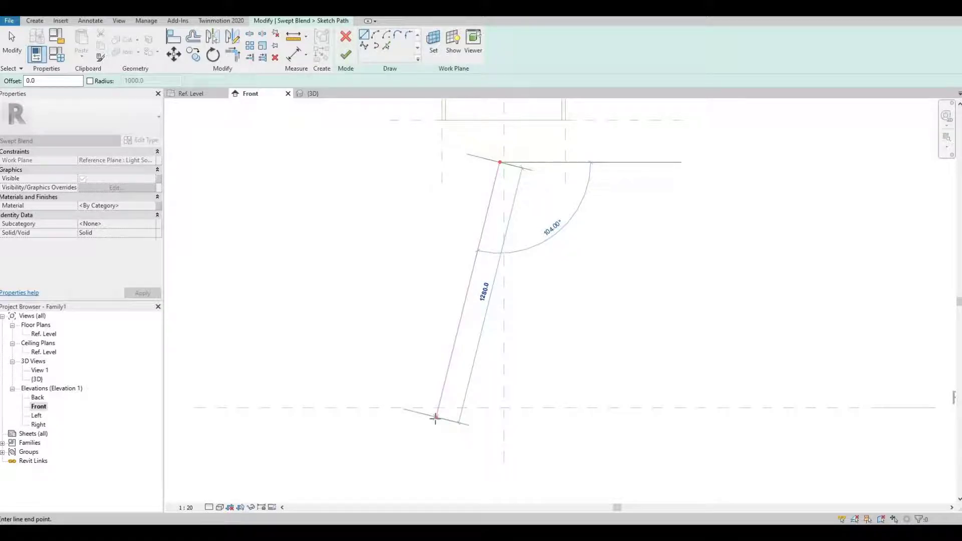
click(449, 411)
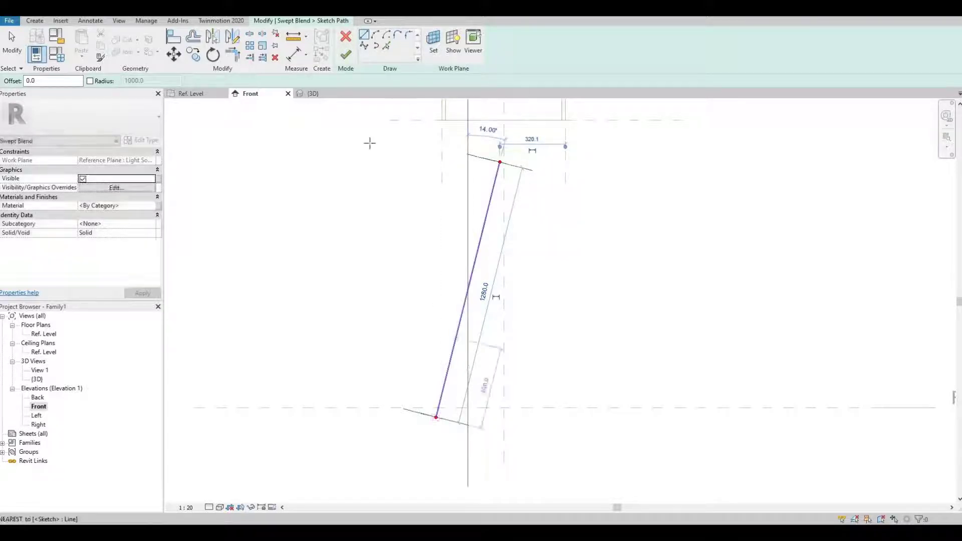
click(345, 57)
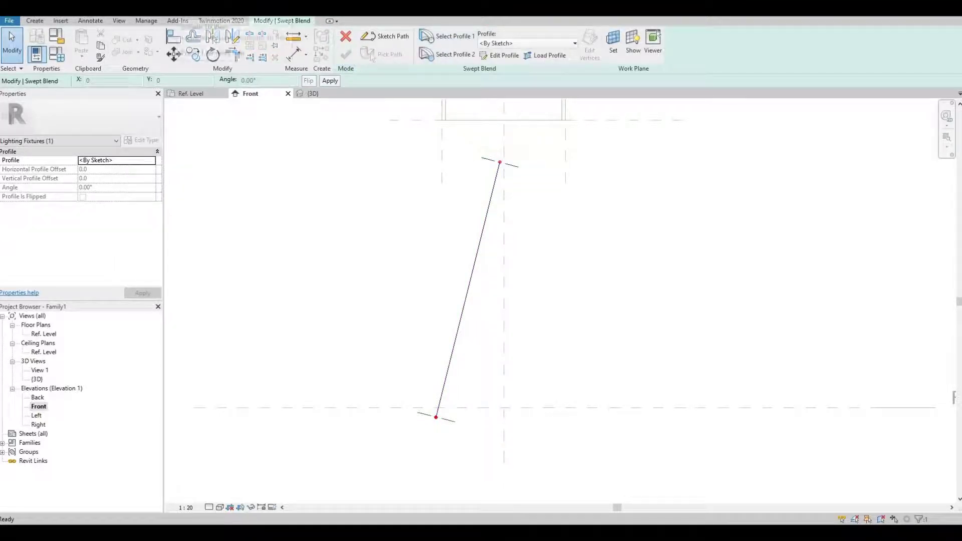
Open the swept blend's first profile, at the upper end of the path, for editing in the 3D view
click(311, 93)
shift+middle_drag(528, 232, 532, 170)
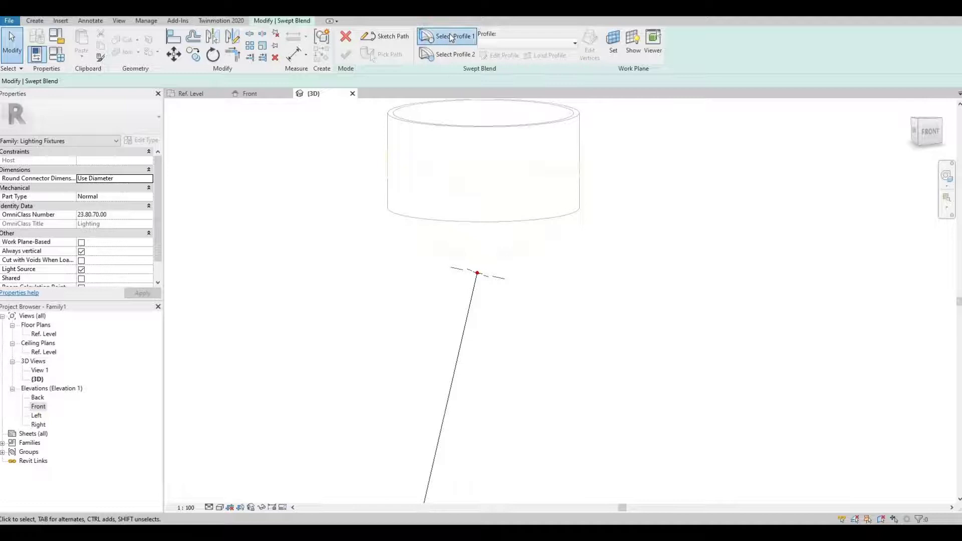
click(450, 54)
click(500, 55)
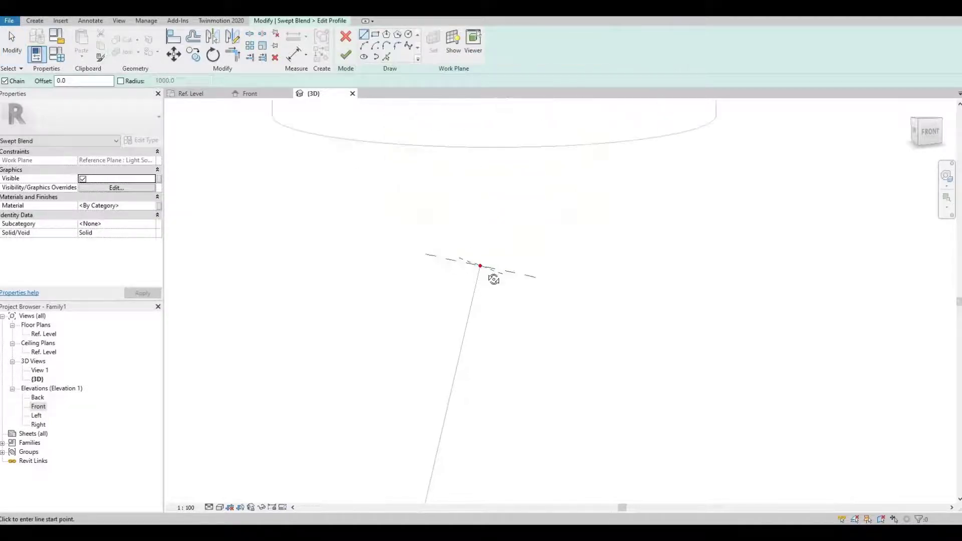
shift+middle_drag(494, 275, 446, 98)
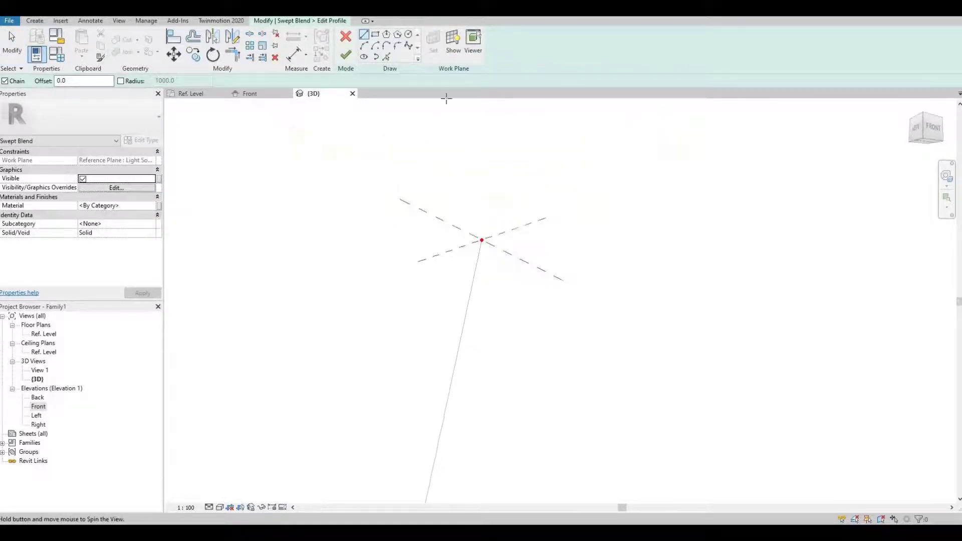
click(409, 35)
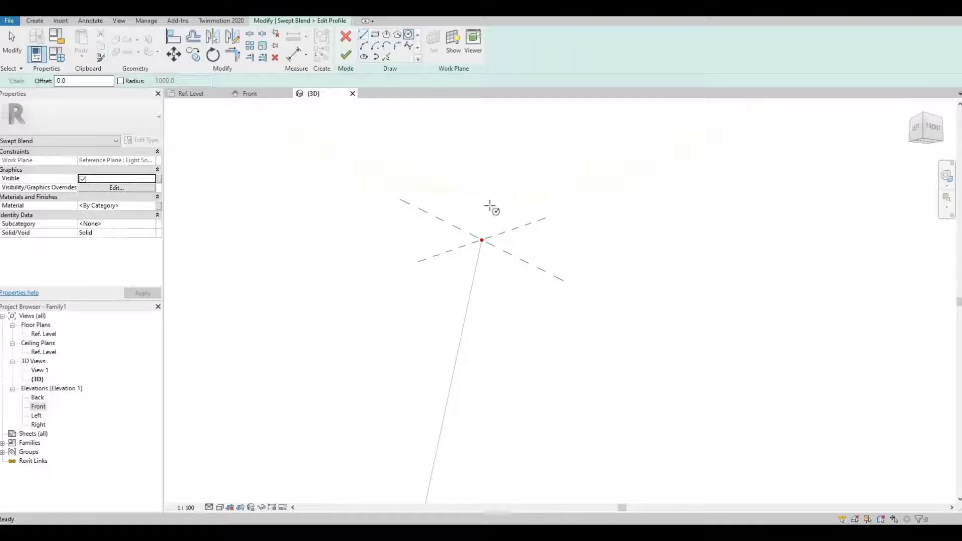
click(480, 246)
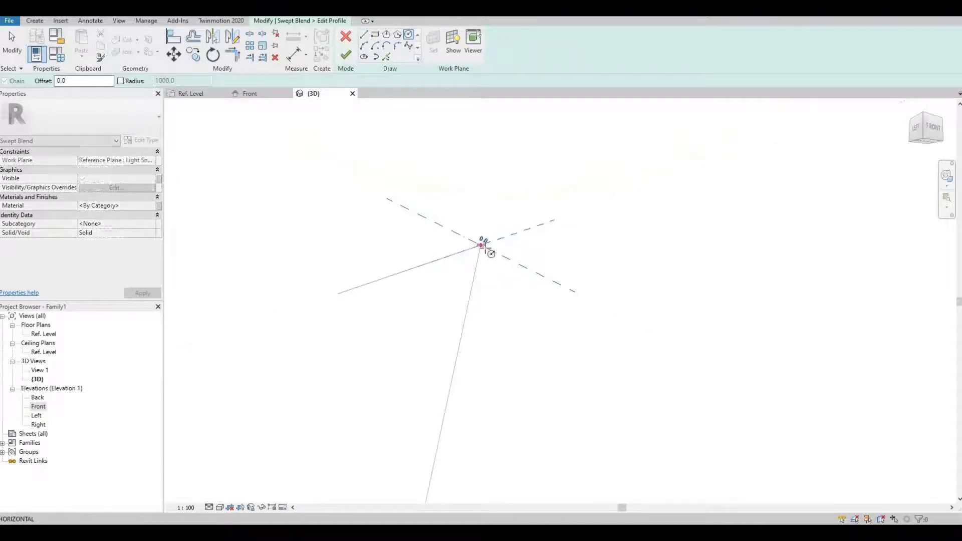
scroll(499, 257, up, 1)
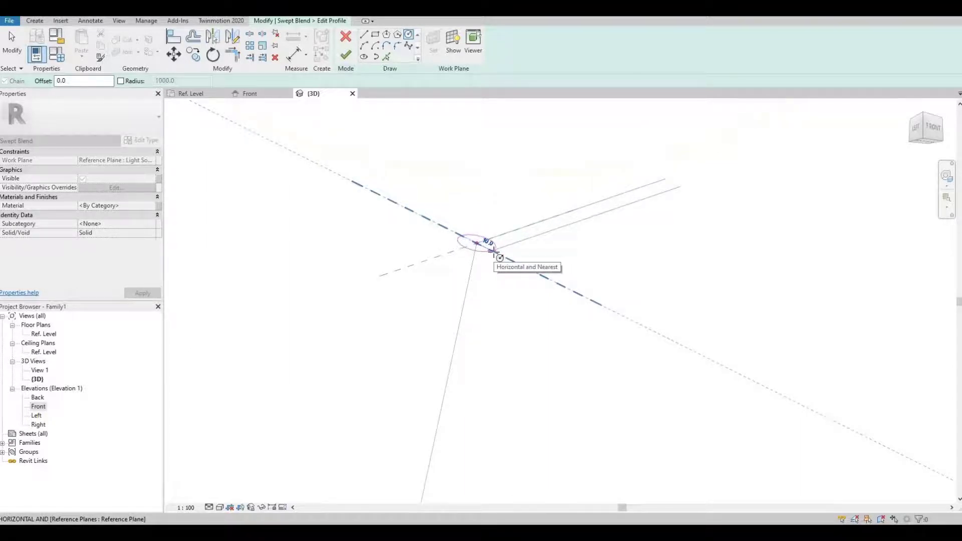
key(l)
key(i)
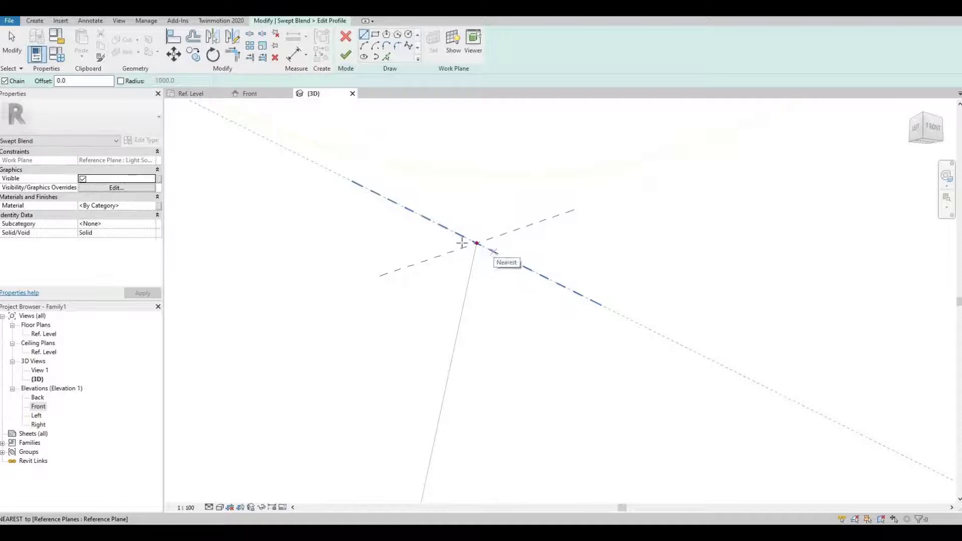
click(477, 244)
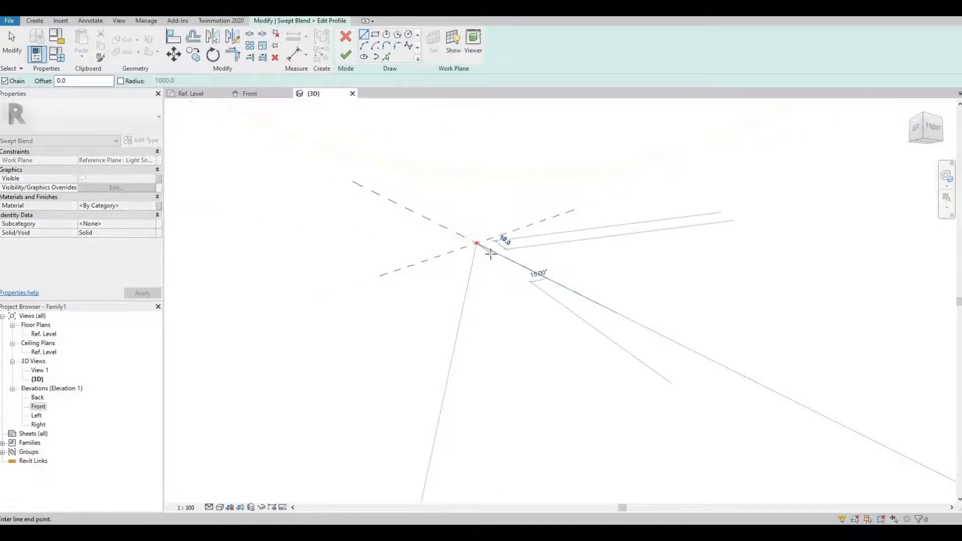
Draw a circle of about 10 mm radius centred on the path's upper endpoint and finish the first profile
click(409, 35)
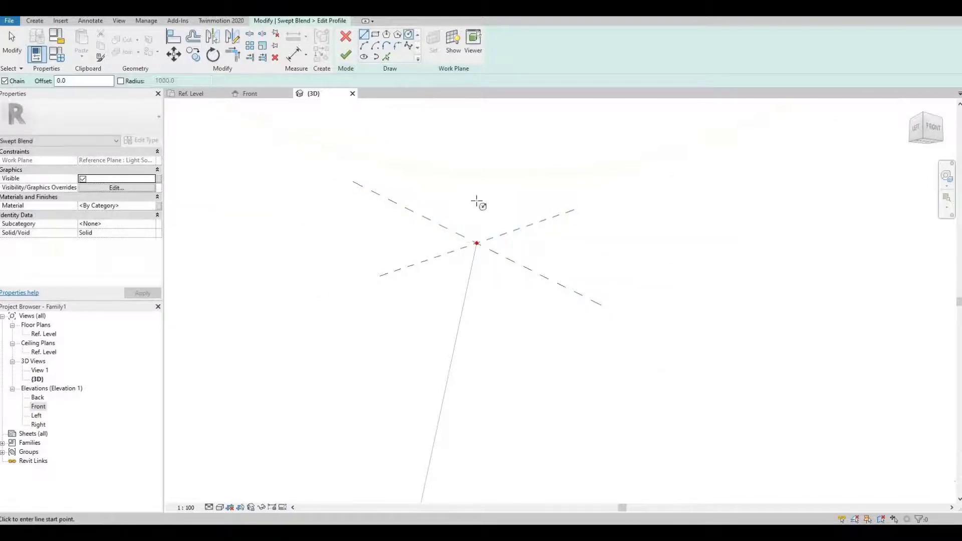
click(477, 243)
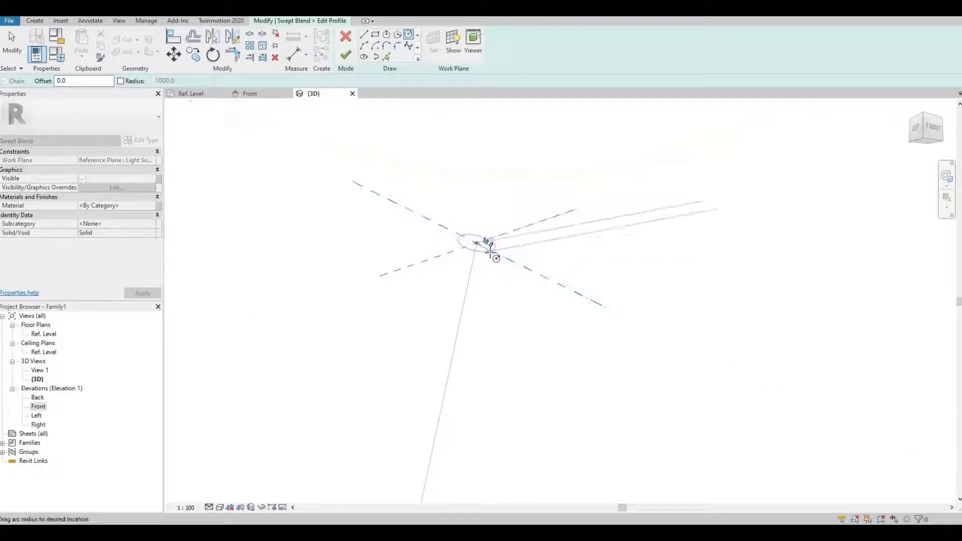
click(490, 259)
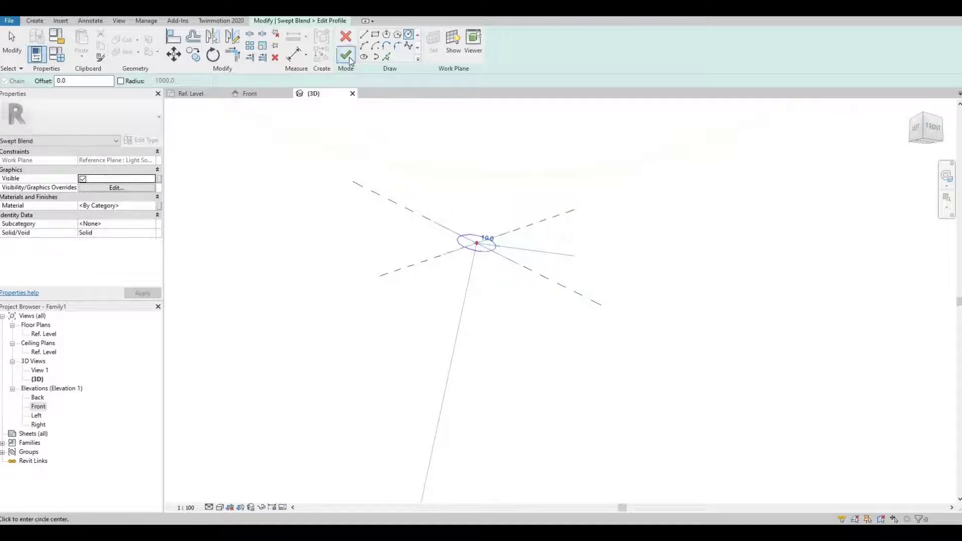
click(349, 59)
Open the swept blend's second profile, at the lower end of the path, for editing in the 3D view
click(451, 60)
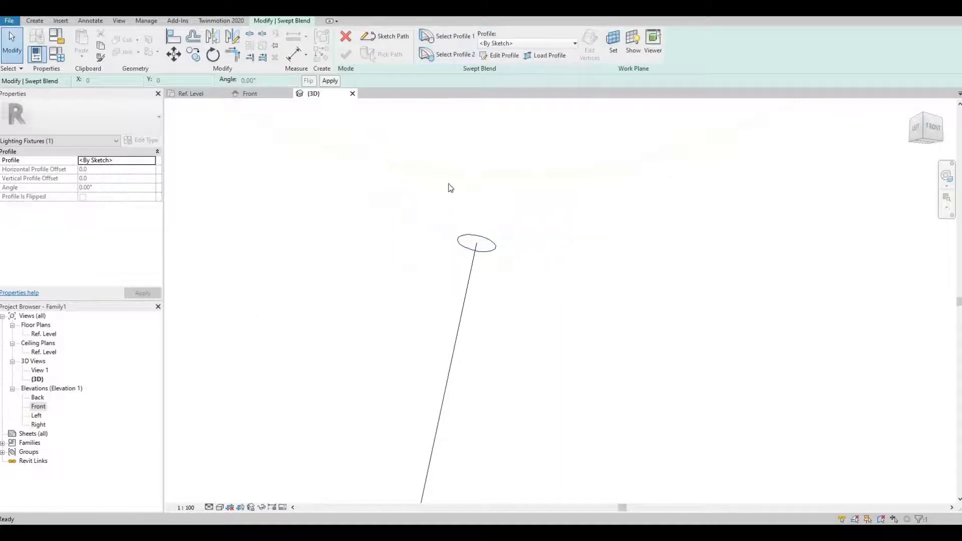
scroll(450, 171, down, 2)
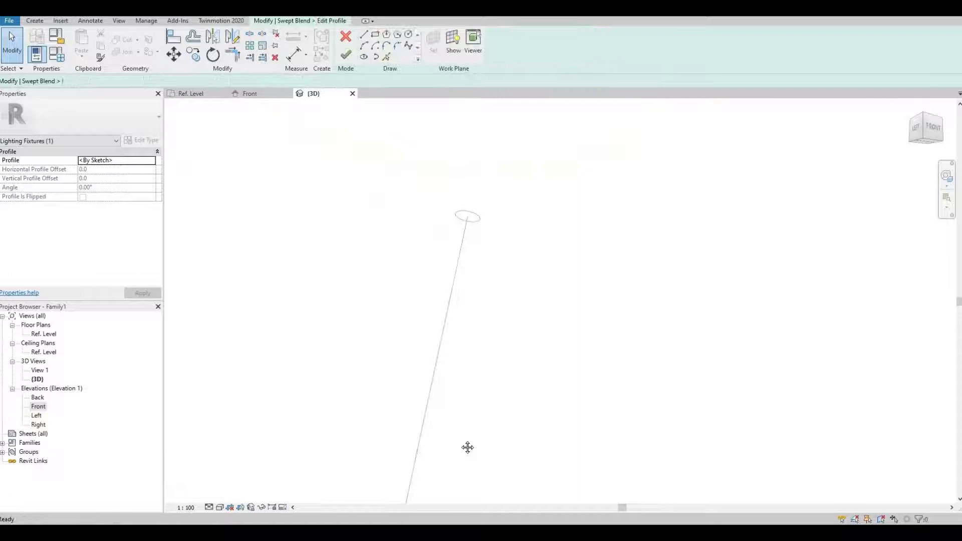
scroll(467, 446, down, 2)
middle_drag(455, 426, 504, 274)
scroll(504, 275, down, 2)
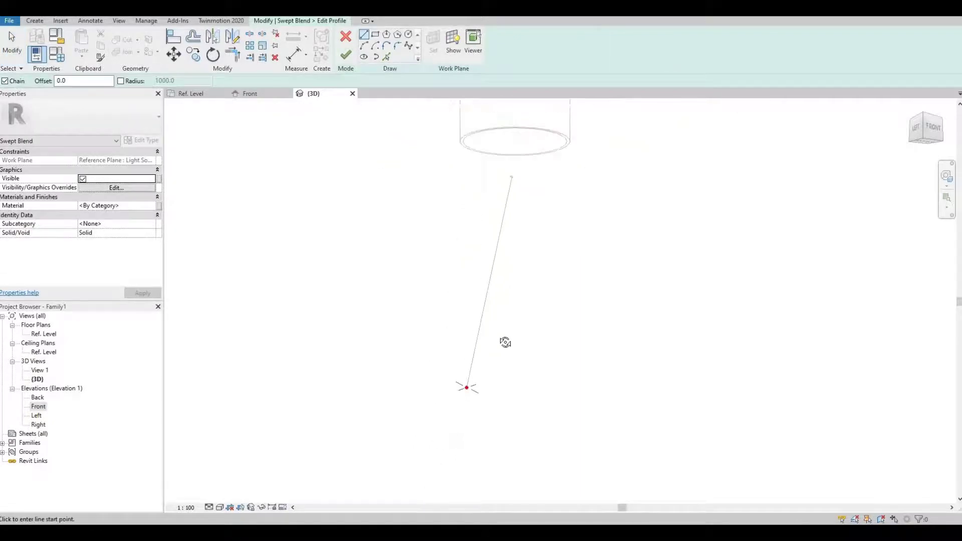
shift+middle_drag(491, 393, 454, 413)
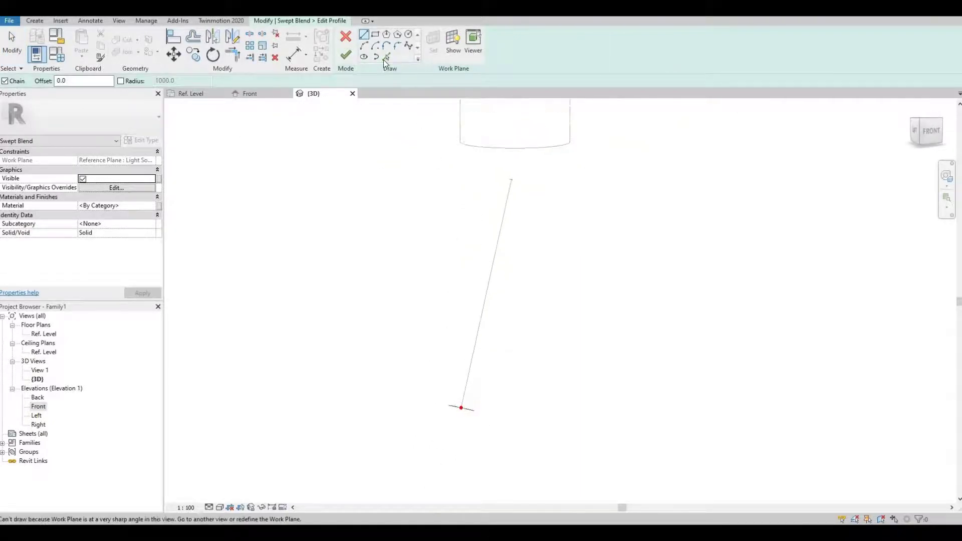
Draw a circle of about 25 mm radius centred on the path's lower endpoint, and finish the profile and the swept blend
click(408, 35)
scroll(461, 394, up, 3)
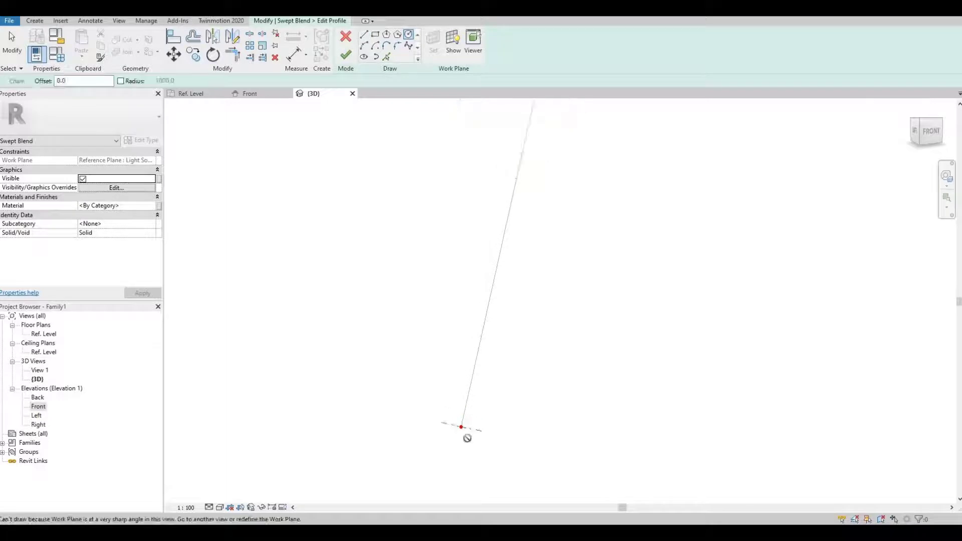
shift+middle_drag(467, 438, 451, 396)
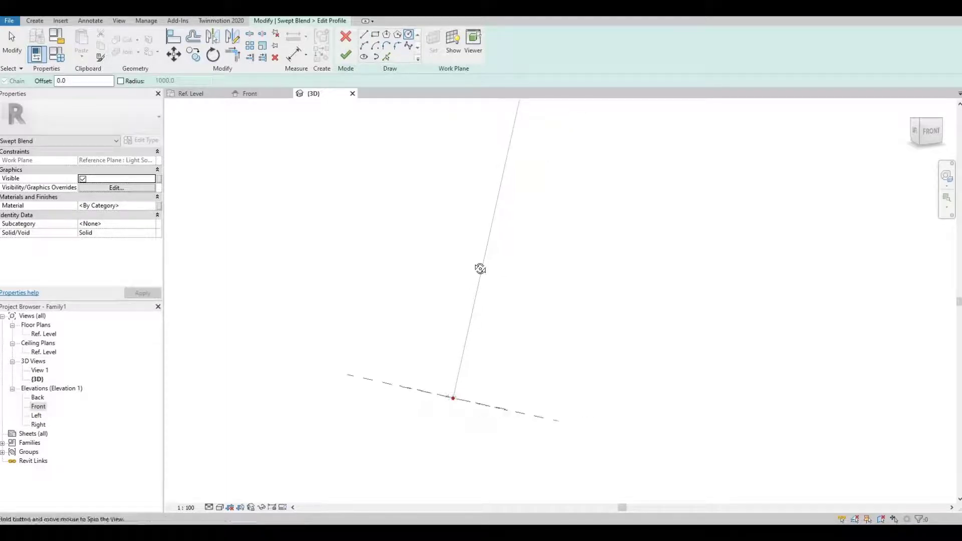
shift+middle_drag(480, 269, 494, 172)
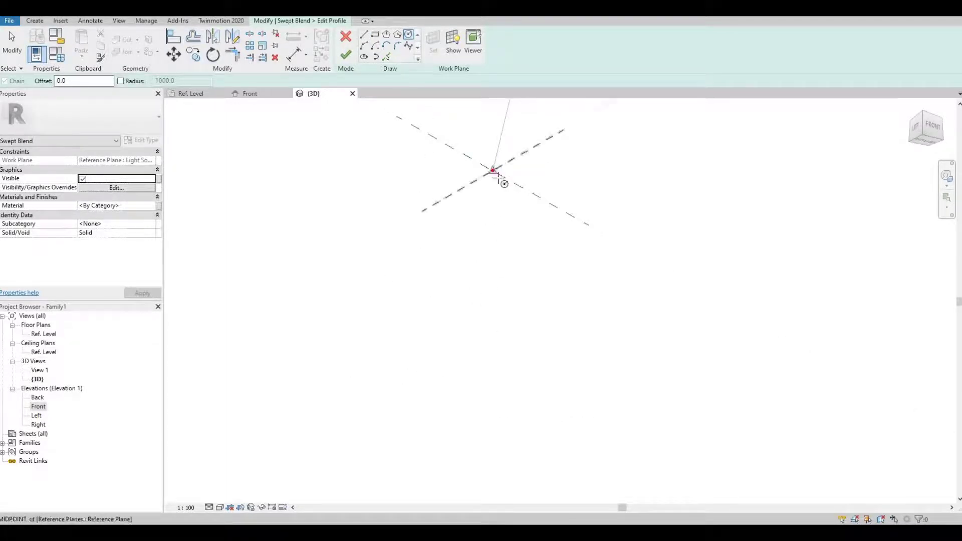
click(493, 171)
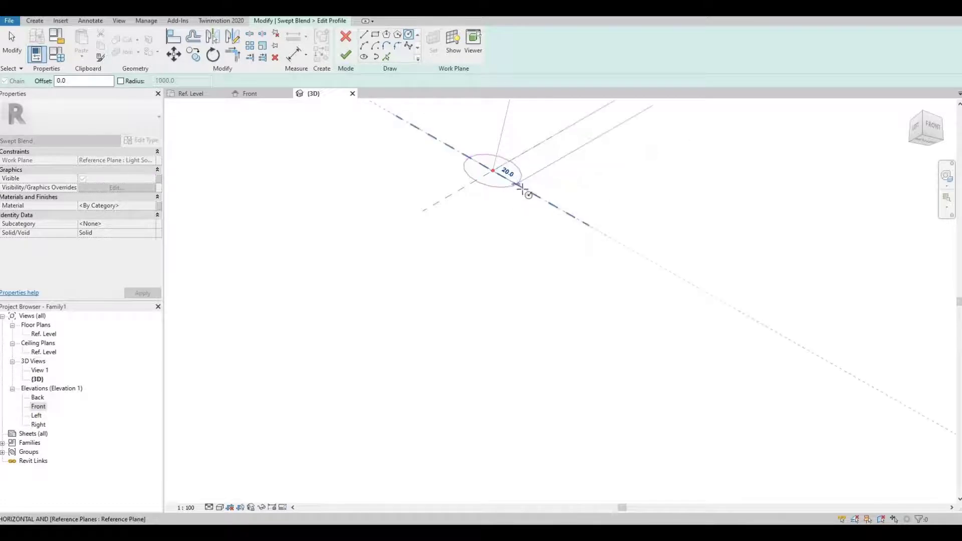
click(524, 192)
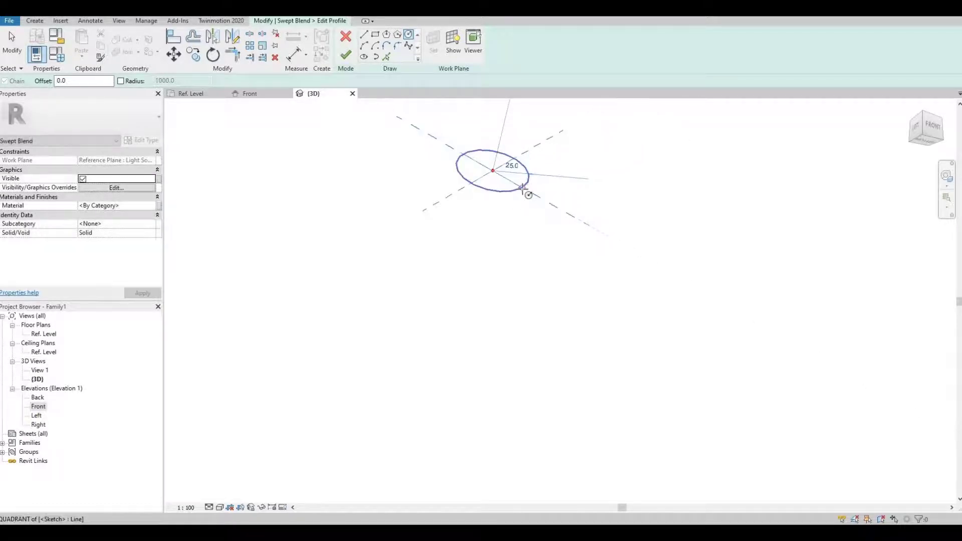
click(345, 55)
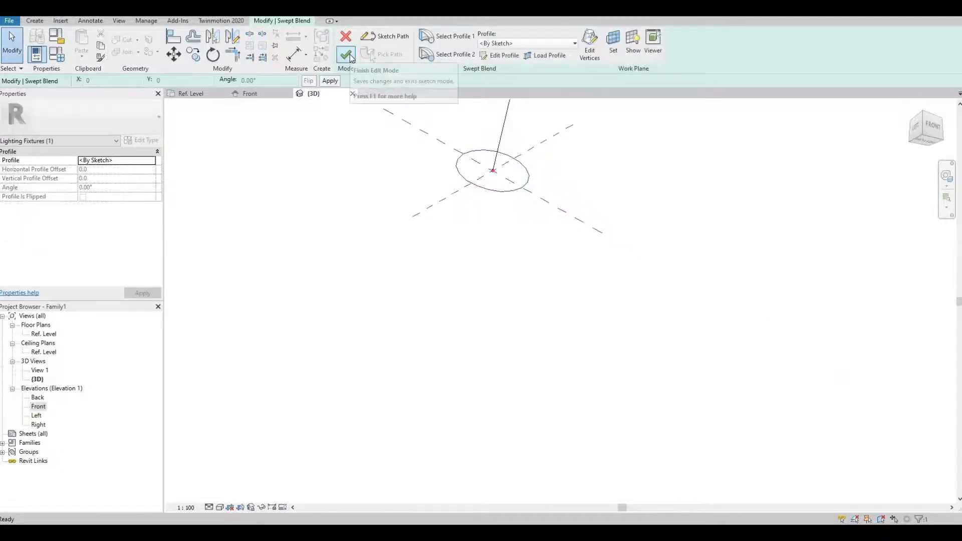
click(346, 55)
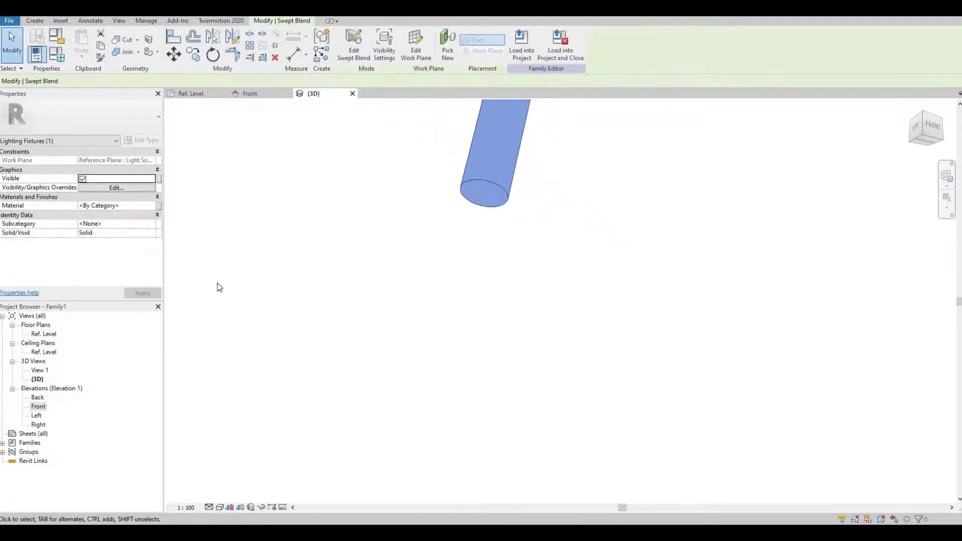
Examine the slanted leg and its placement below the ring in the Front and 3D views
double_click(38, 407)
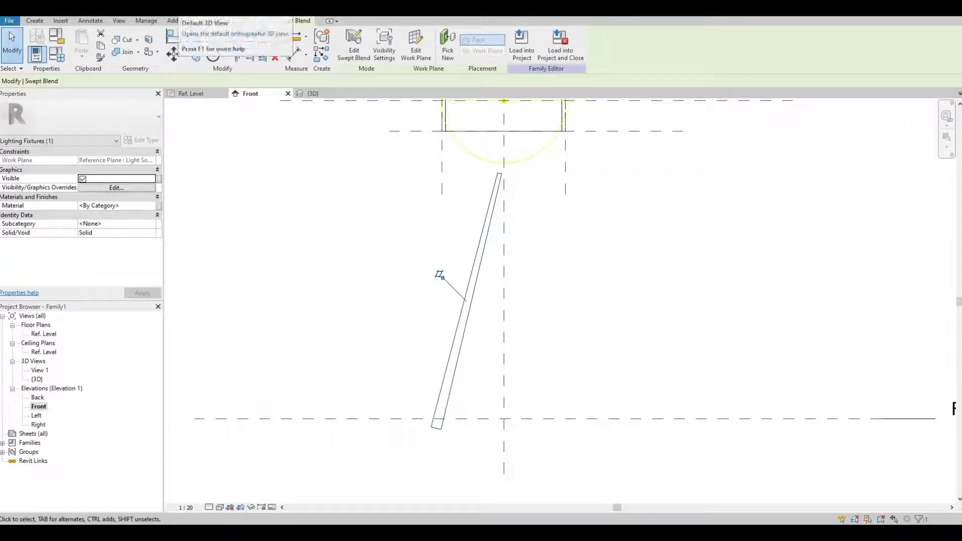
click(181, 15)
scroll(401, 250, down, 5)
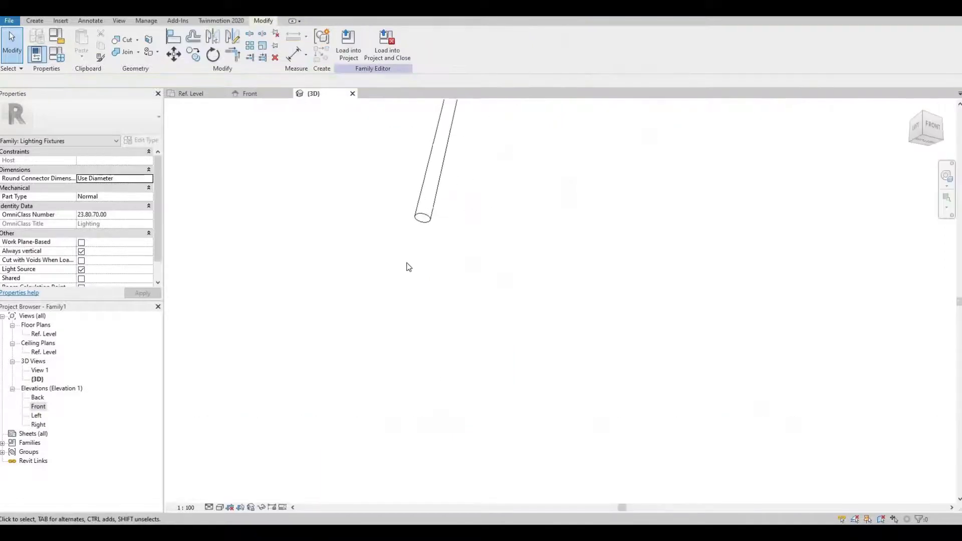
shift+middle_drag(494, 281, 413, 291)
scroll(424, 269, up, 3)
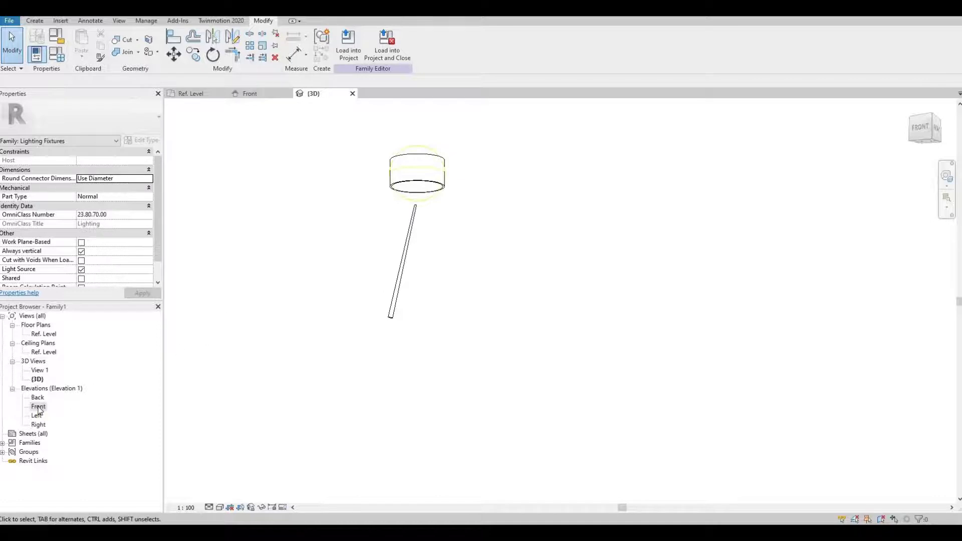
double_click(39, 406)
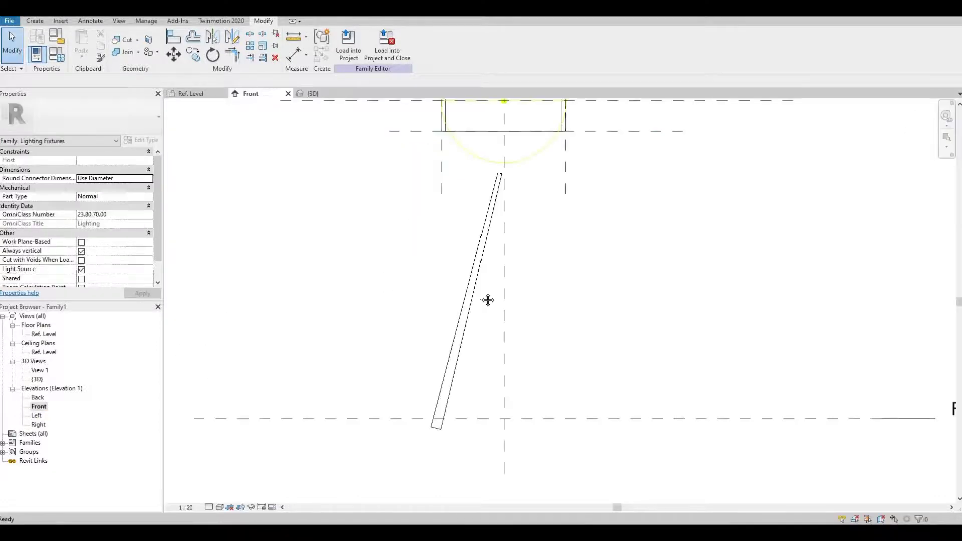
middle_drag(500, 298, 483, 352)
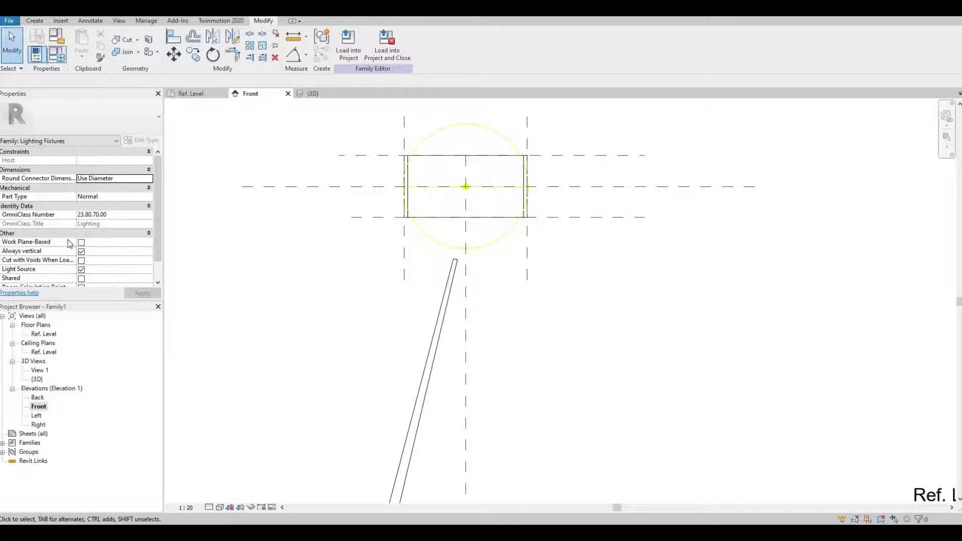
In the Ref. Level plan, make a rotated copy of the leg about the light source axes' intersection, pointing to the ring's front right
double_click(44, 335)
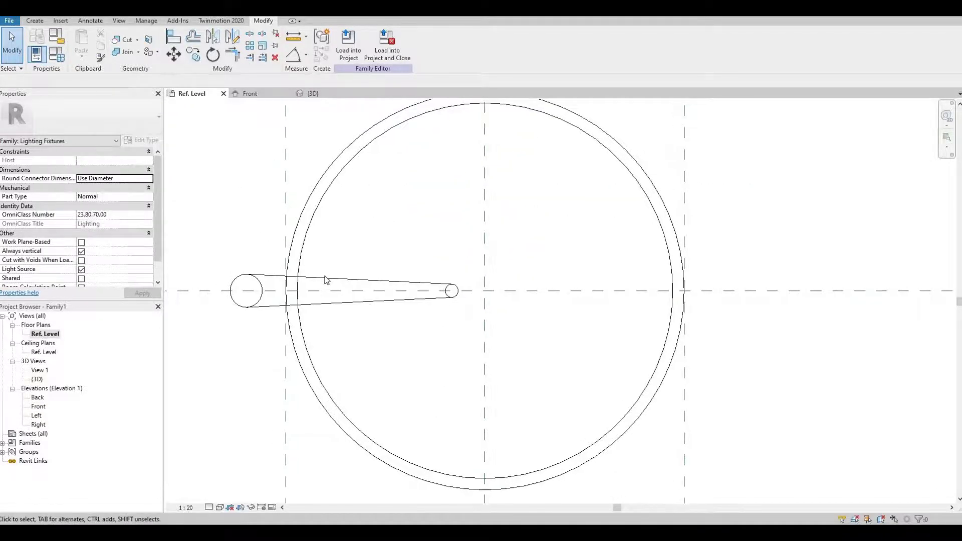
click(327, 279)
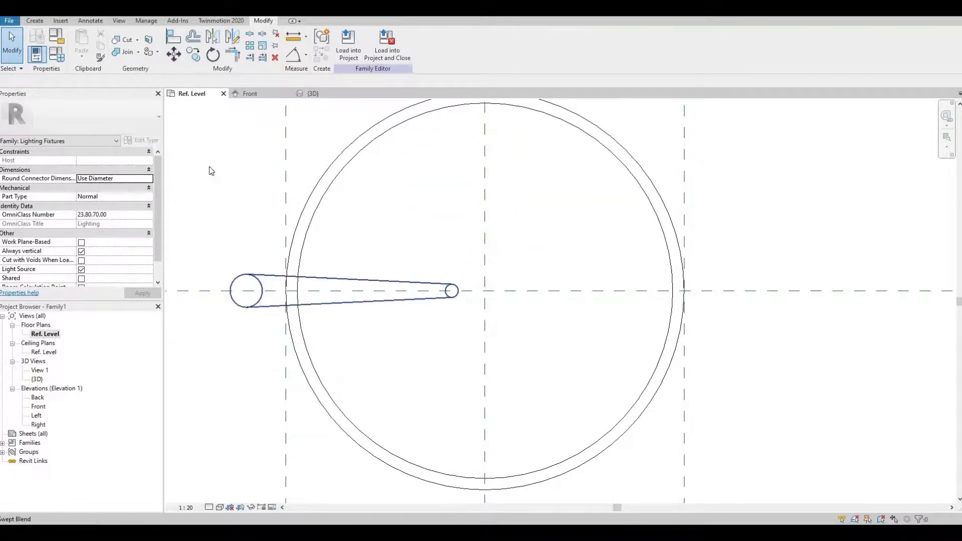
click(212, 55)
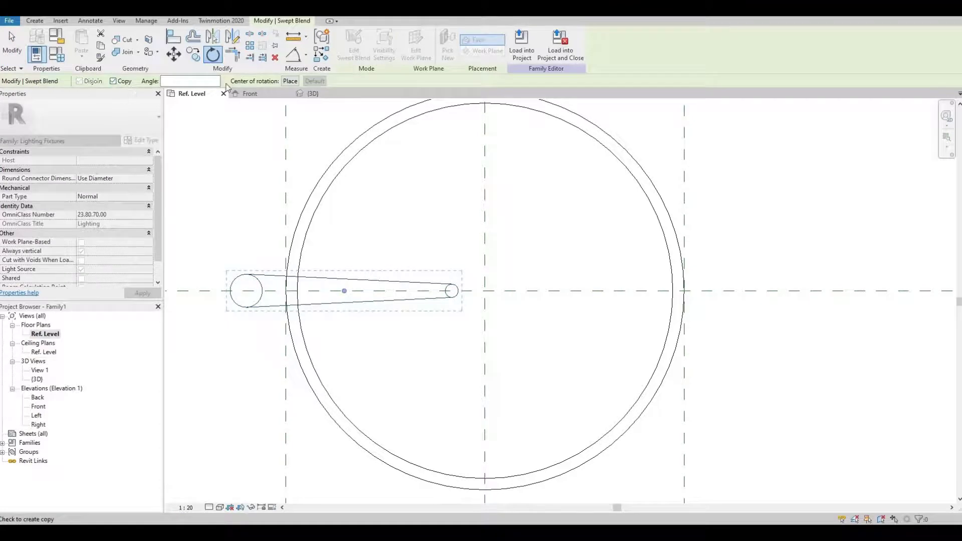
click(292, 83)
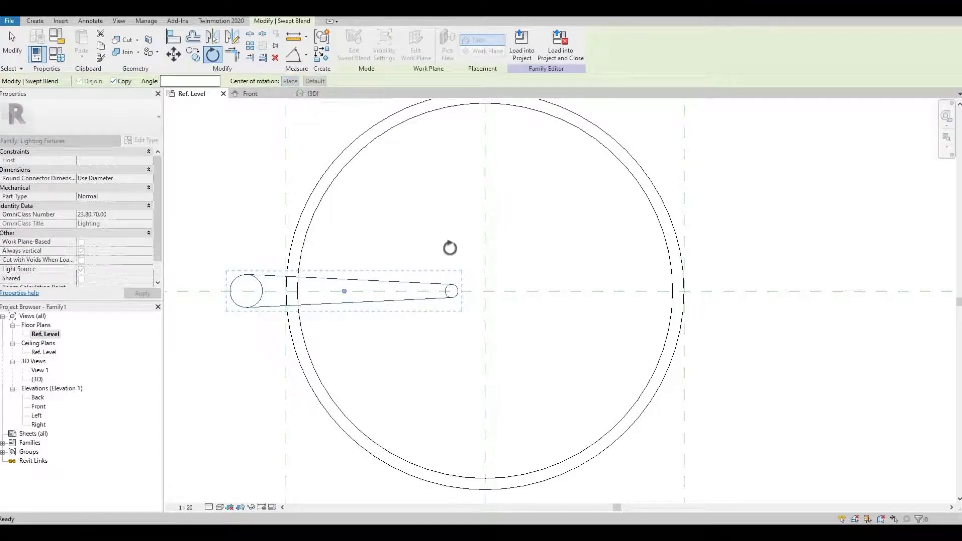
click(499, 296)
click(452, 328)
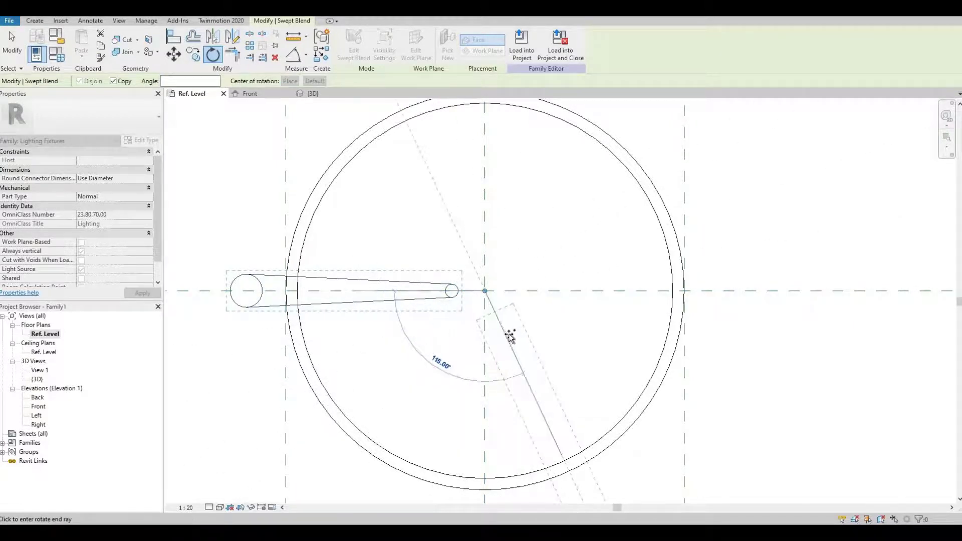
click(508, 334)
click(510, 339)
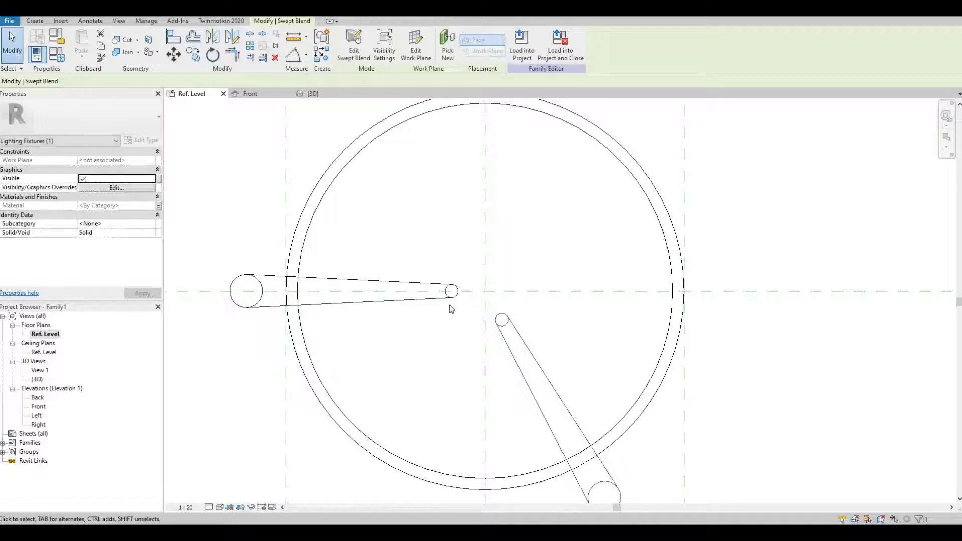
Mirror a copy of the rotated leg across the Light Source Axis (F/B) plane to make the third leg
click(534, 355)
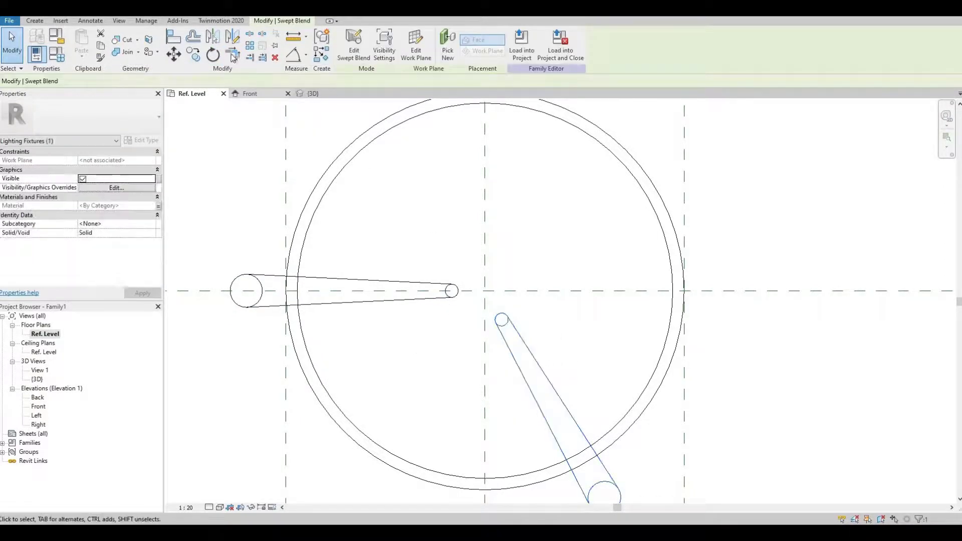
click(215, 38)
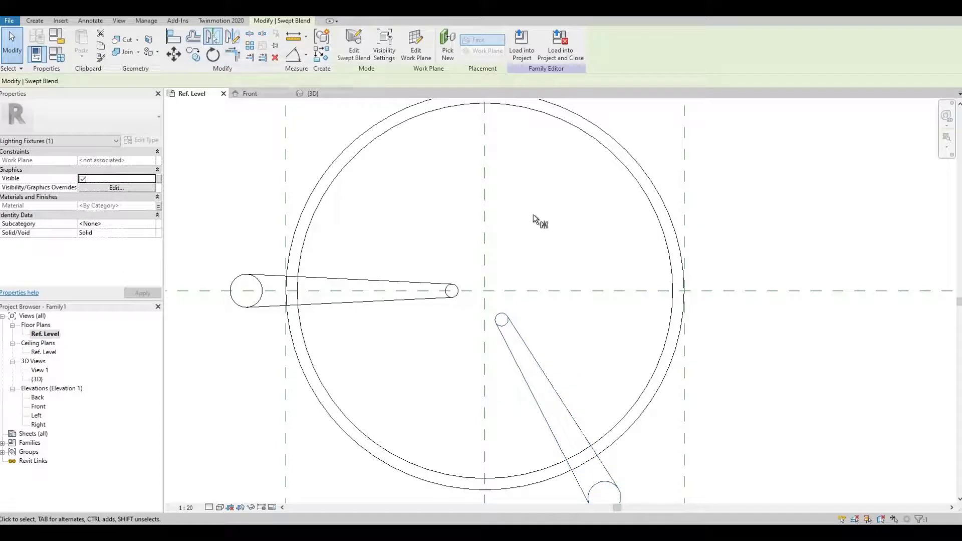
click(541, 291)
click(393, 209)
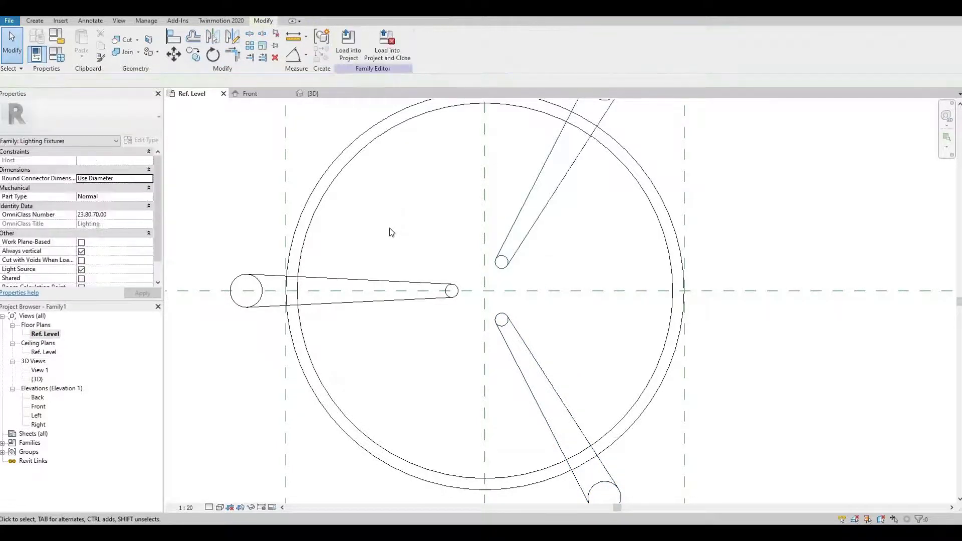
scroll(421, 241, down, 1)
middle_drag(439, 245, 457, 255)
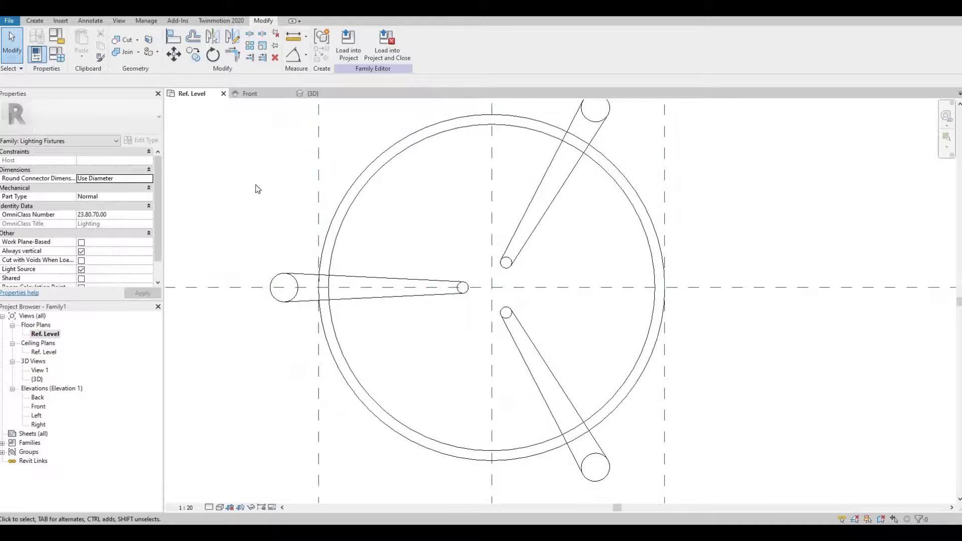
Start a void extrusion in the Front view and sketch a rectangle about 150 × 65 mm over the upper ends of the legs
double_click(38, 407)
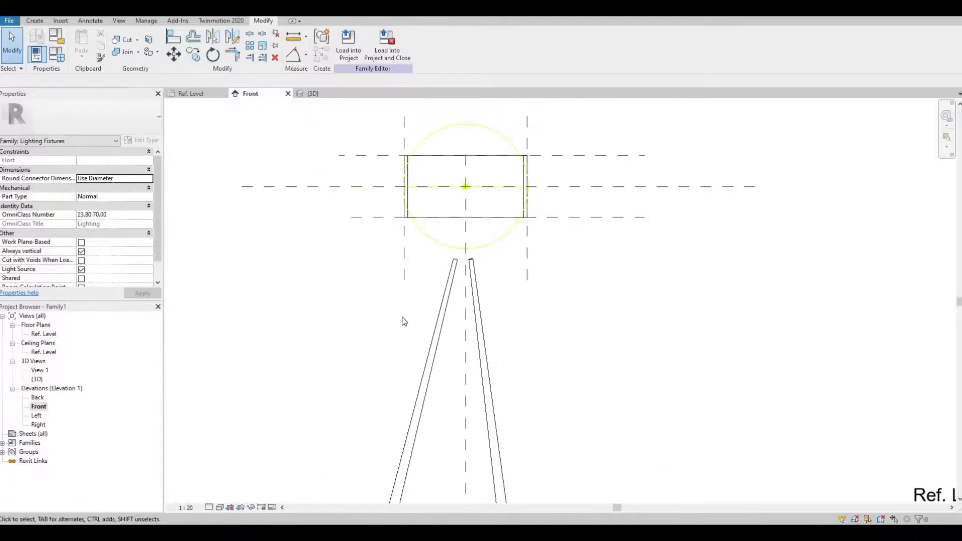
scroll(451, 249, up, 3)
scroll(451, 249, up, 1)
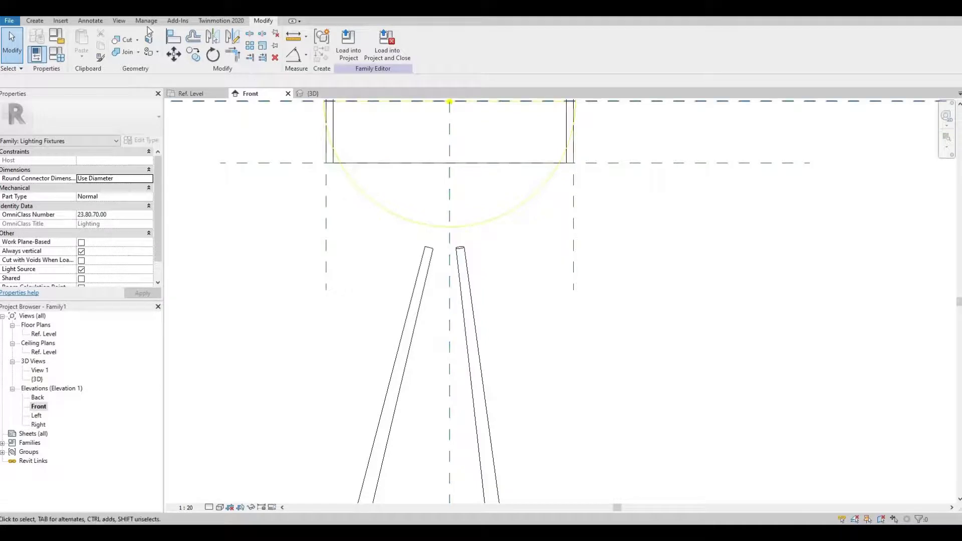
click(35, 21)
click(193, 48)
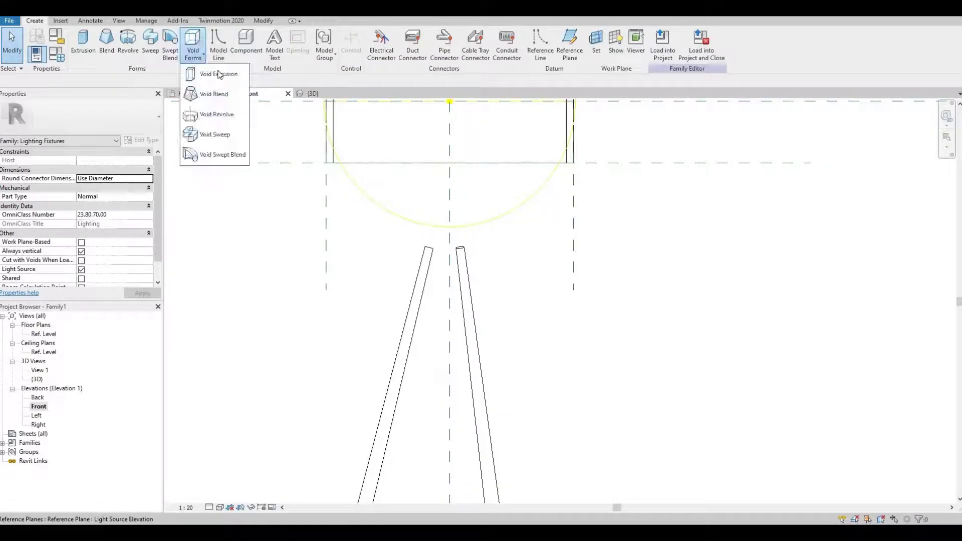
click(219, 74)
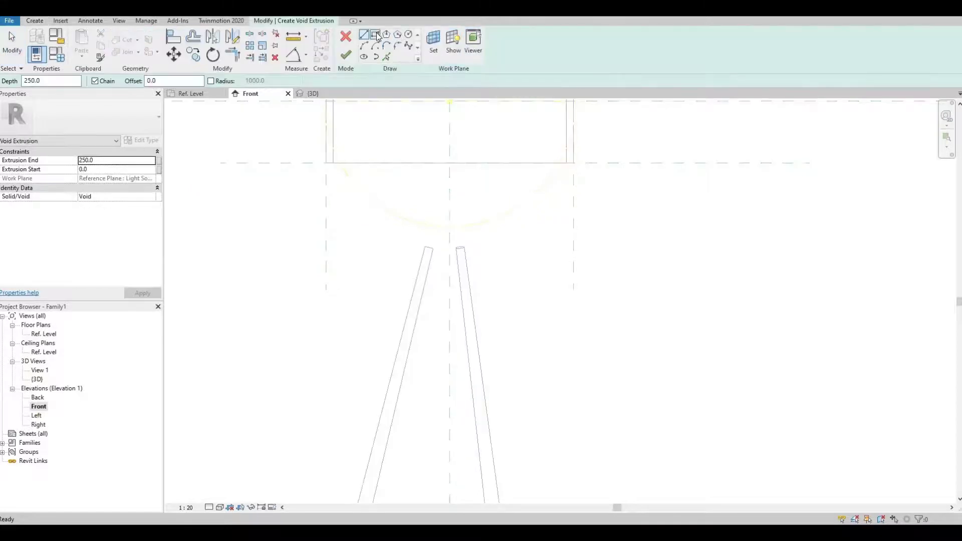
click(376, 34)
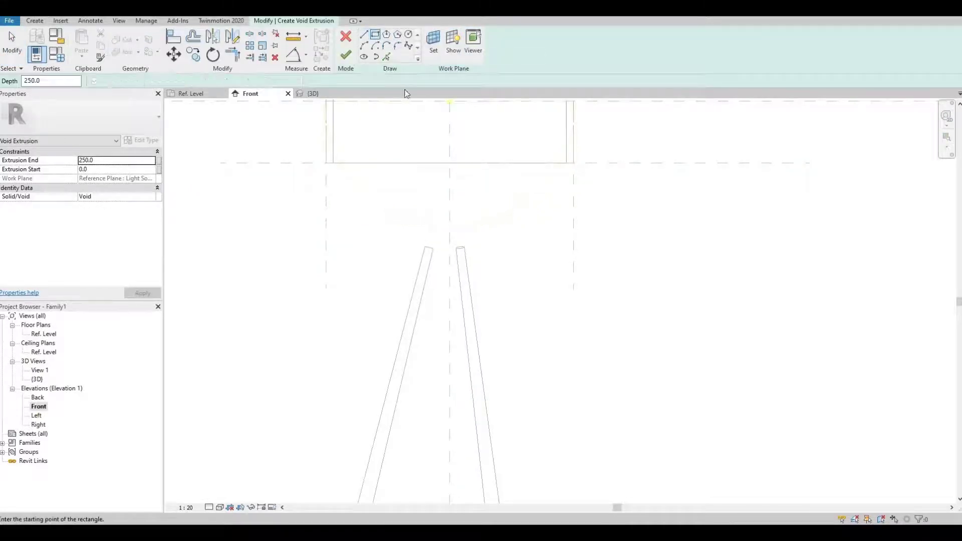
scroll(419, 236, up, 1)
click(413, 234)
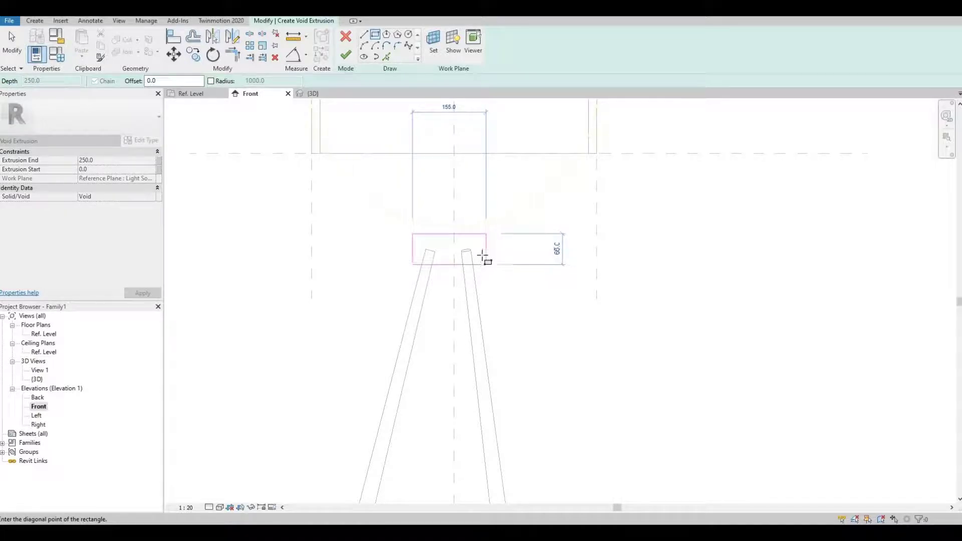
click(484, 262)
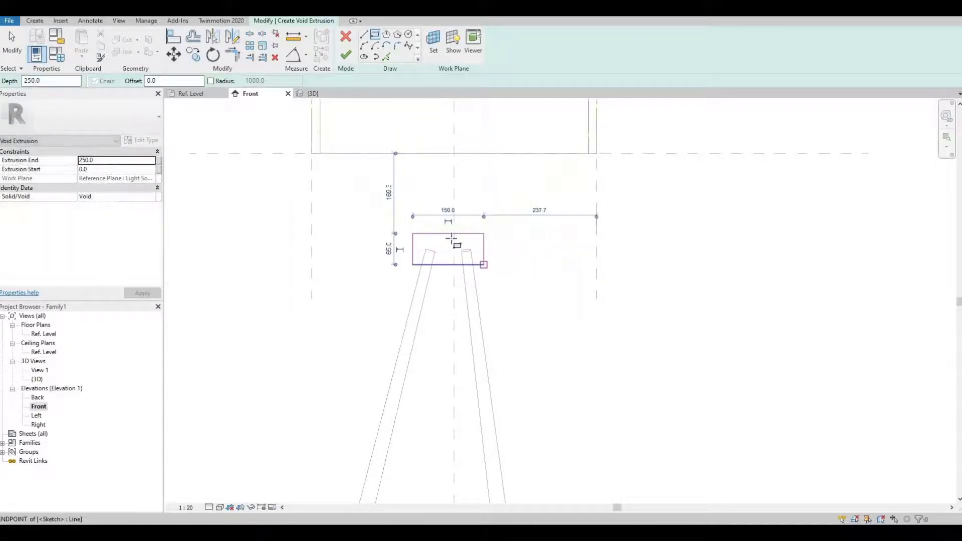
scroll(454, 241, up, 1)
key(Escape)
key(Escape)
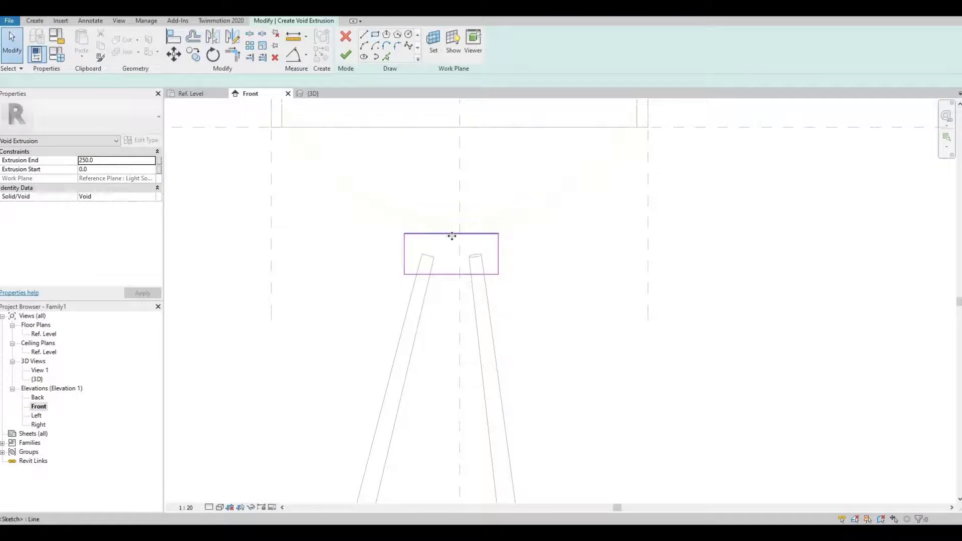
Lower the upper edge of the void rectangle so it is 40 mm high and finish the void extrusion
click(450, 234)
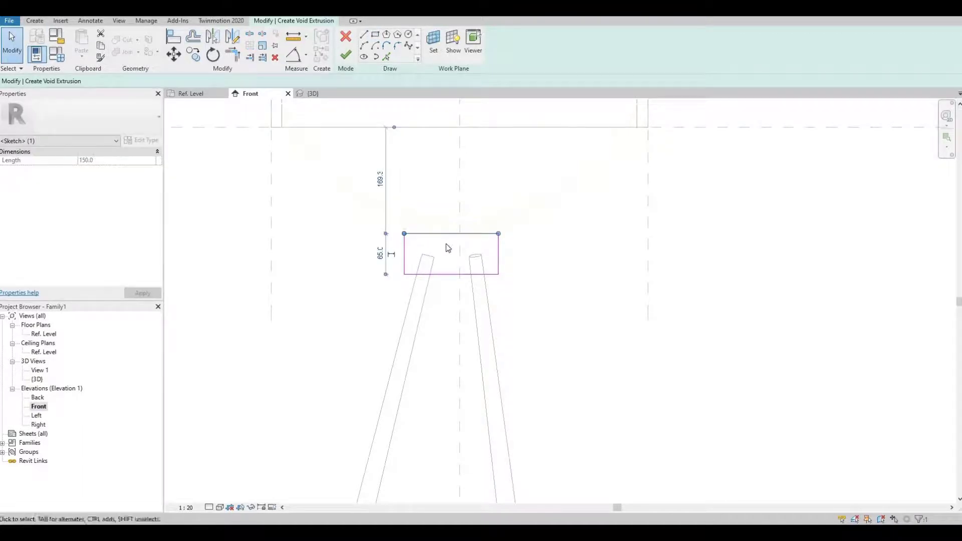
key(Down)
key(Down)
key(Down)
key(Down)
key(Down)
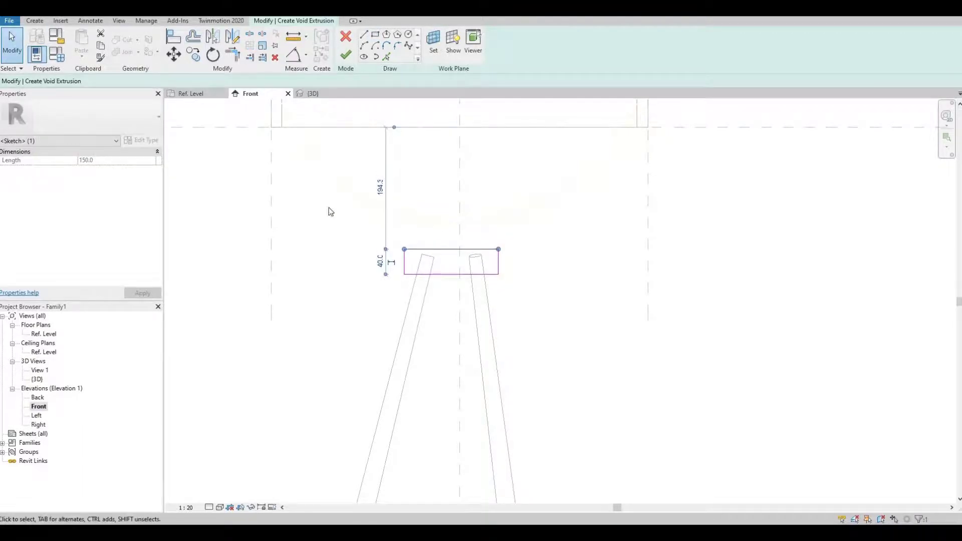
click(345, 56)
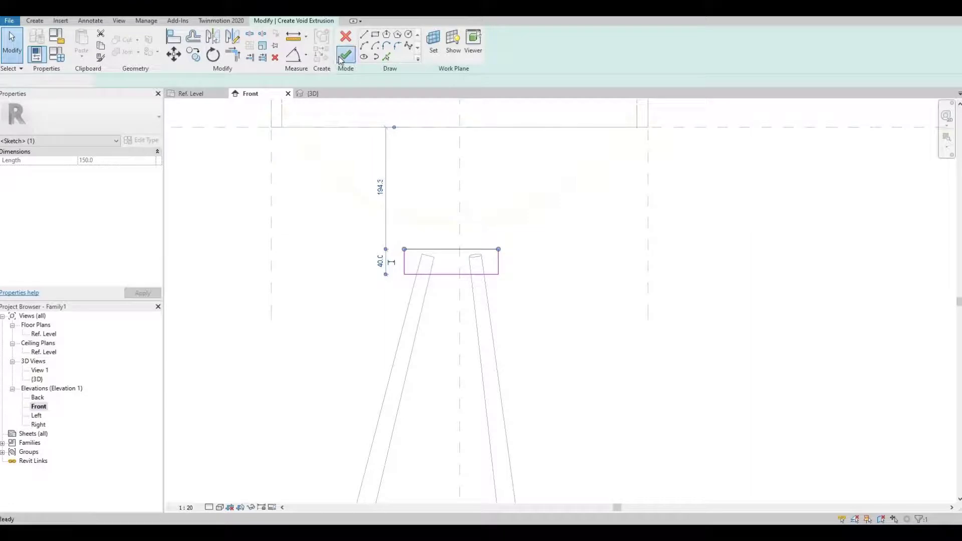
In the 3D view, stretch the void extrusion in both directions over all three leg tops, from about -80.9 to 131.1 mm
click(312, 93)
click(395, 218)
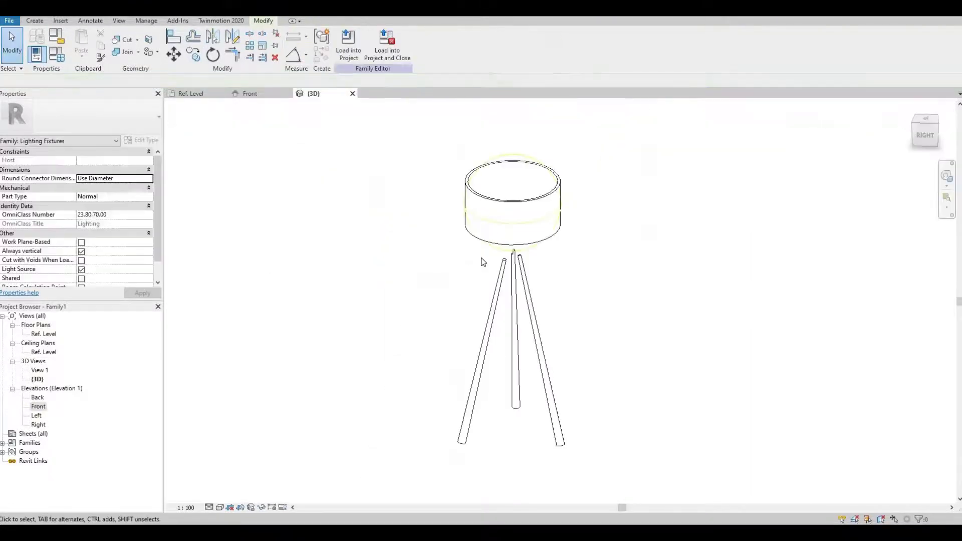
scroll(481, 259, up, 1)
shift+middle_drag(564, 268, 542, 251)
click(543, 251)
scroll(543, 250, up, 3)
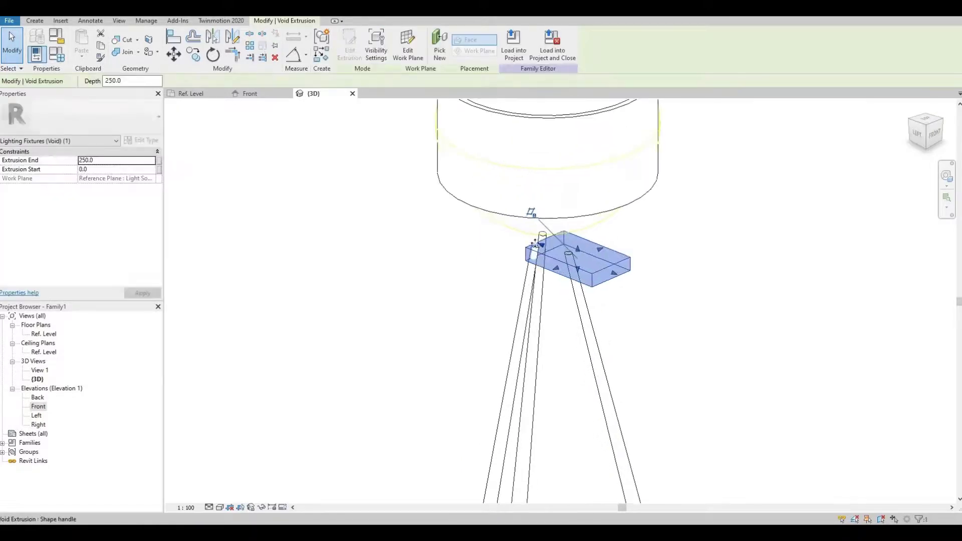
drag(537, 237, 509, 226)
drag(625, 279, 597, 271)
key(Escape)
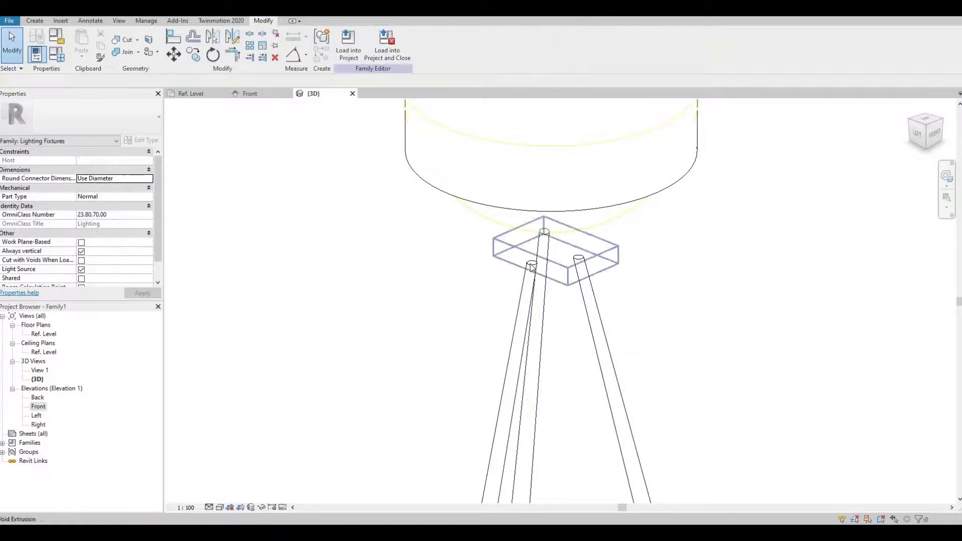
In the Front view, cut the tops of the remaining uncut legs with the void extrusion using Cut Geometry
click(533, 266)
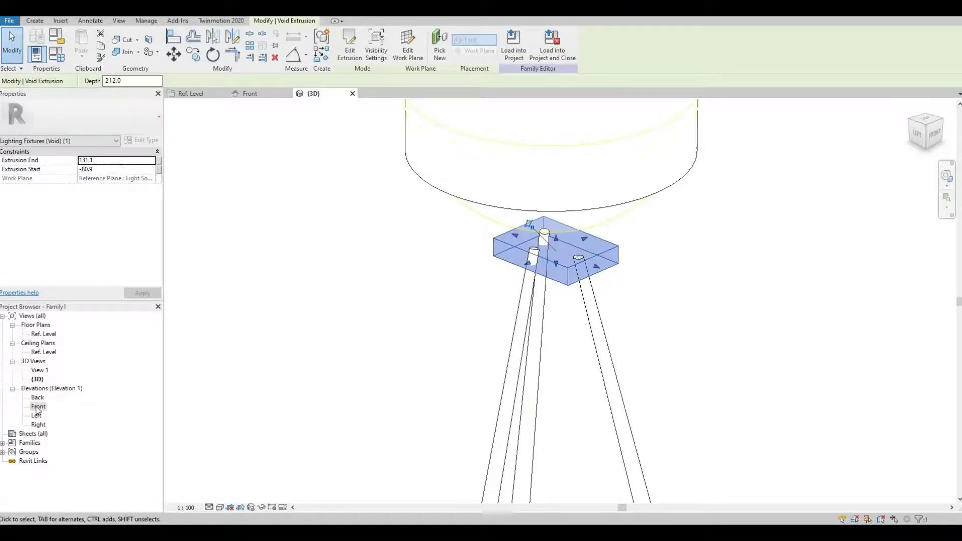
double_click(67, 405)
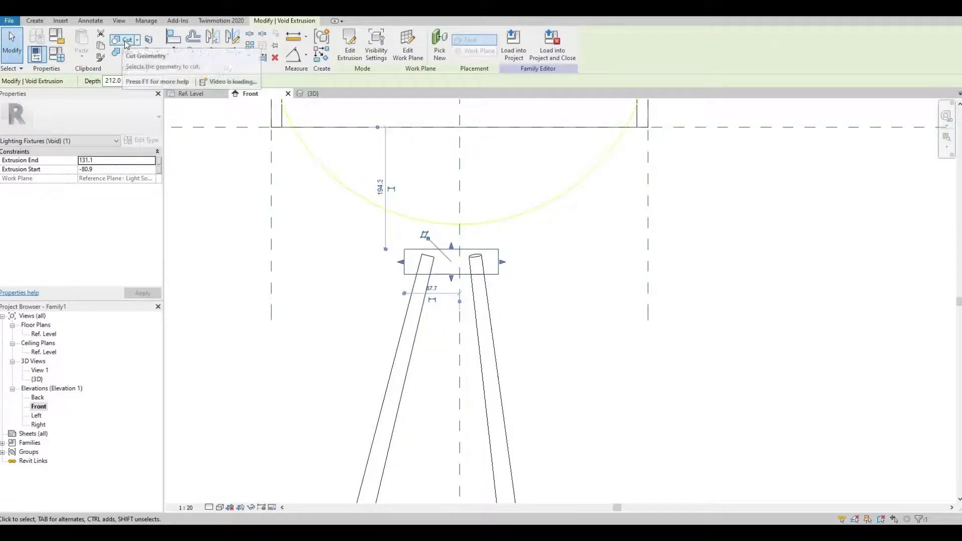
click(430, 263)
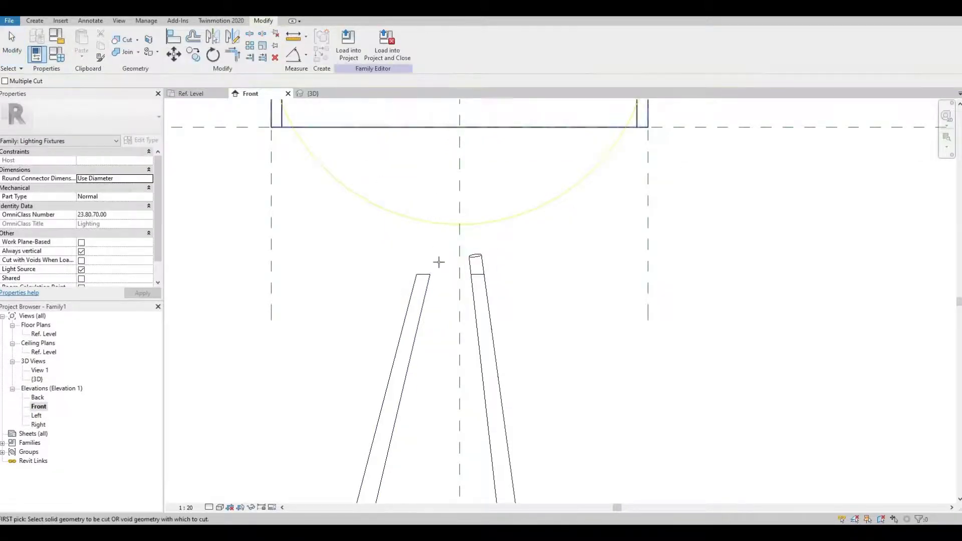
click(414, 274)
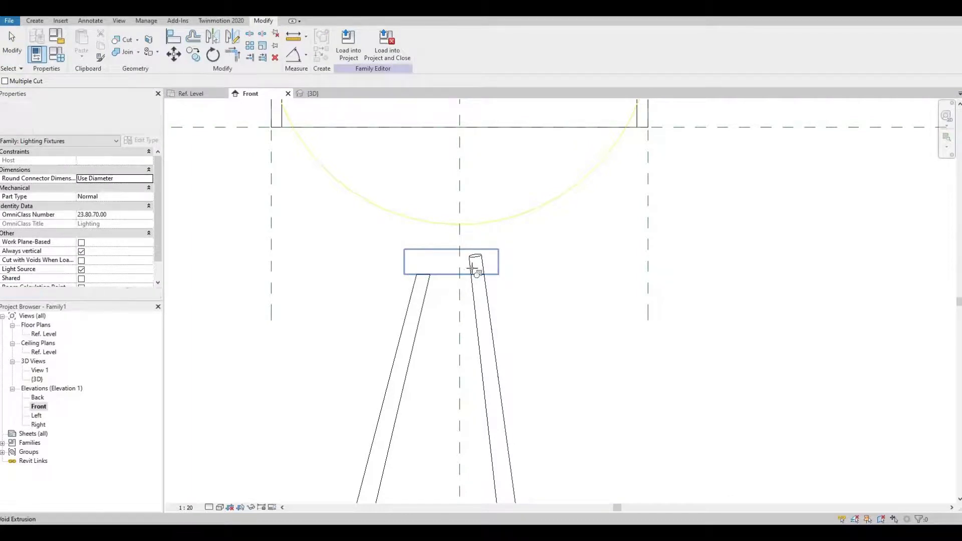
click(475, 260)
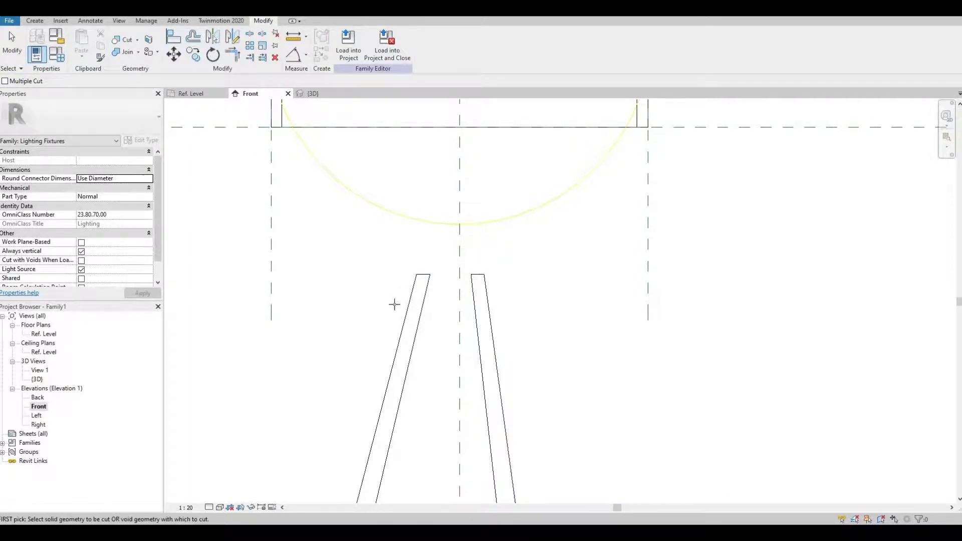
key(Escape)
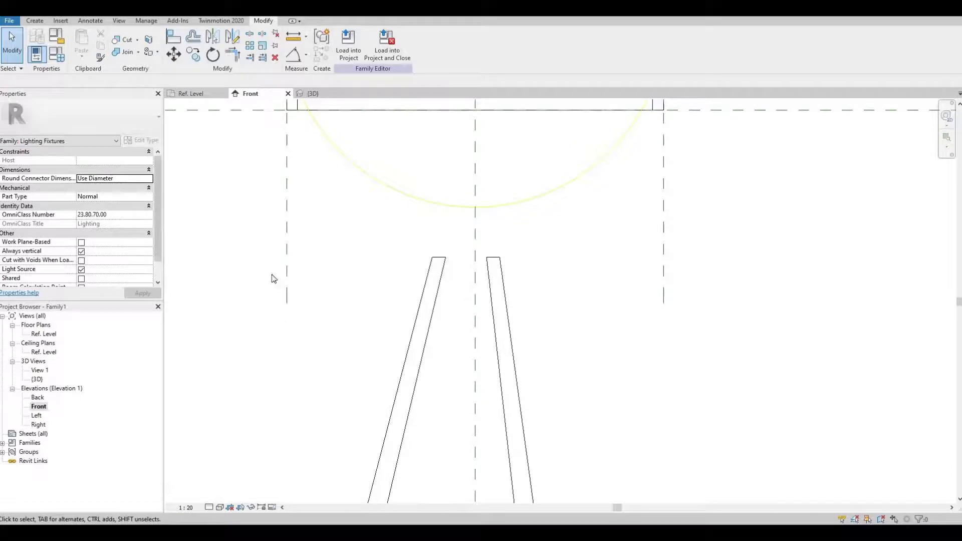
Start a solid extrusion in the Ref. Level plan and sketch a rectangle about 67.7 × 25.3 mm from the left leg's top to the Light Source Axis (L/R)
double_click(42, 335)
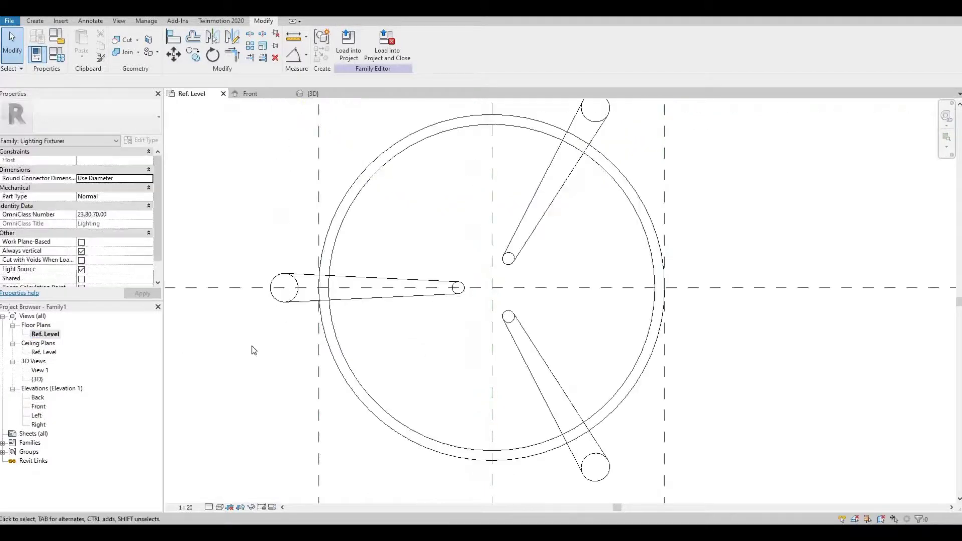
middle_drag(438, 329, 418, 343)
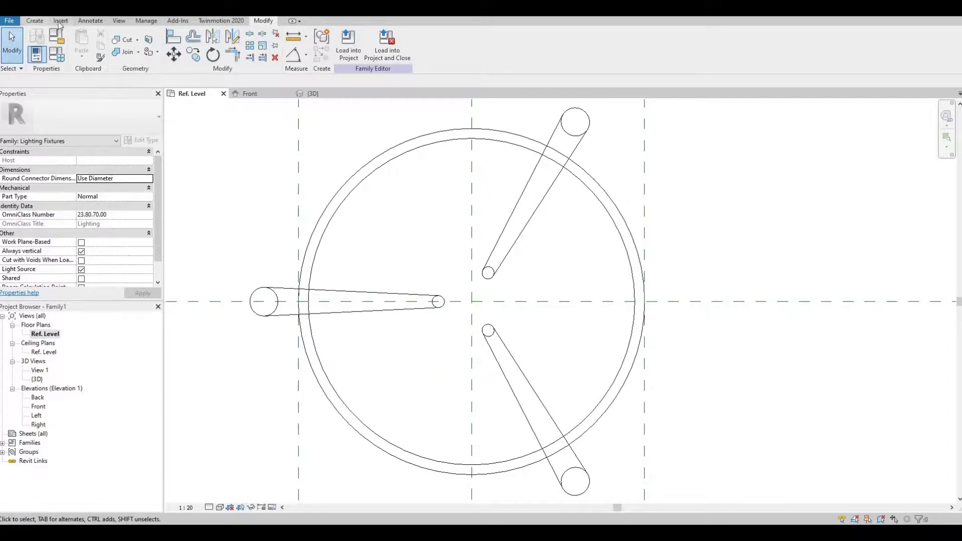
click(35, 21)
click(82, 44)
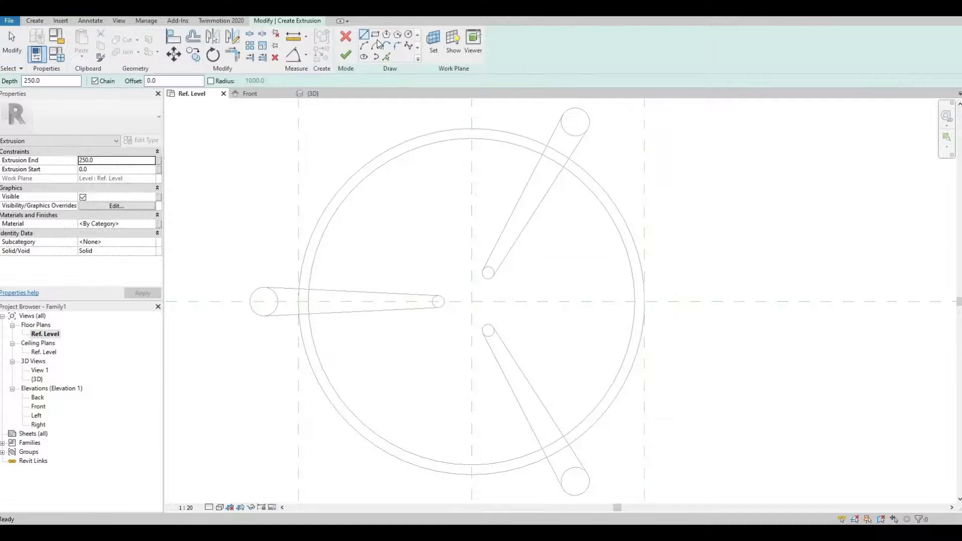
click(379, 36)
scroll(434, 301, up, 5)
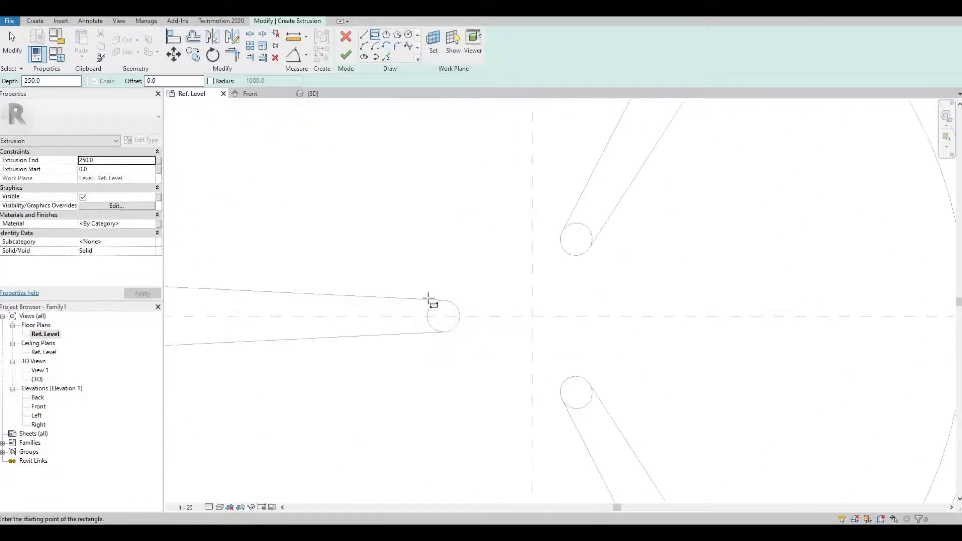
click(429, 299)
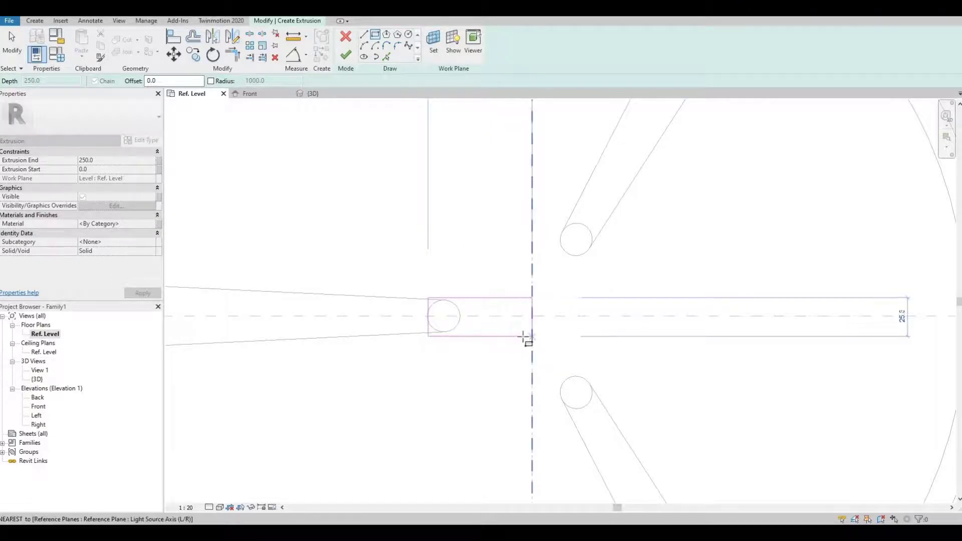
click(530, 336)
scroll(474, 340, up, 1)
scroll(474, 343, up, 2)
key(Escape)
Fit the rectangle's long edges and outer end to the leg's top circle, making it about 68.3 × 21.5 mm
click(474, 337)
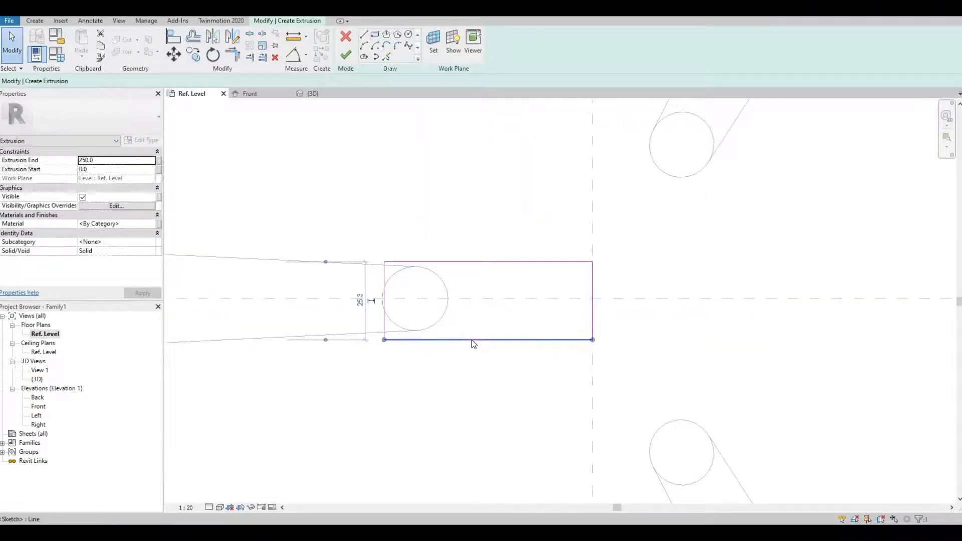
key(Up)
key(Up)
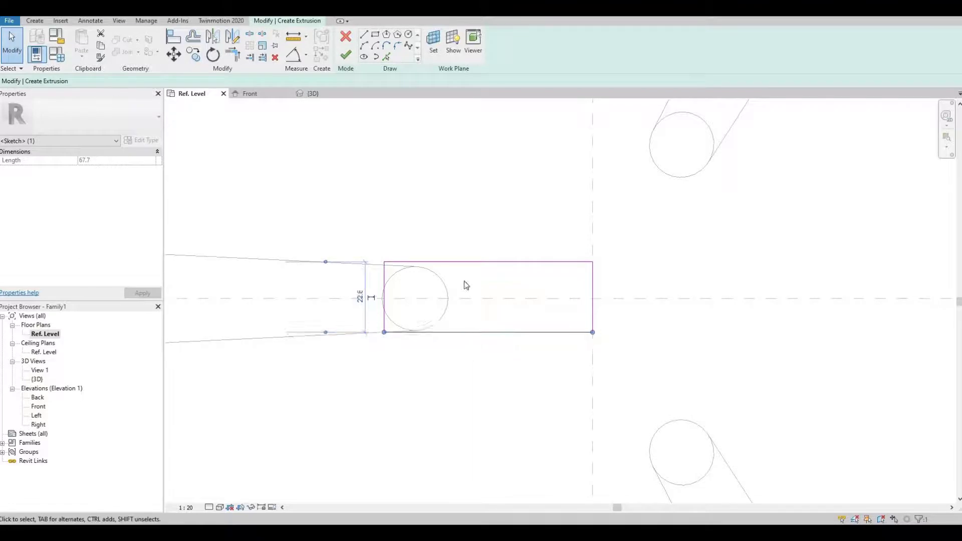
click(466, 262)
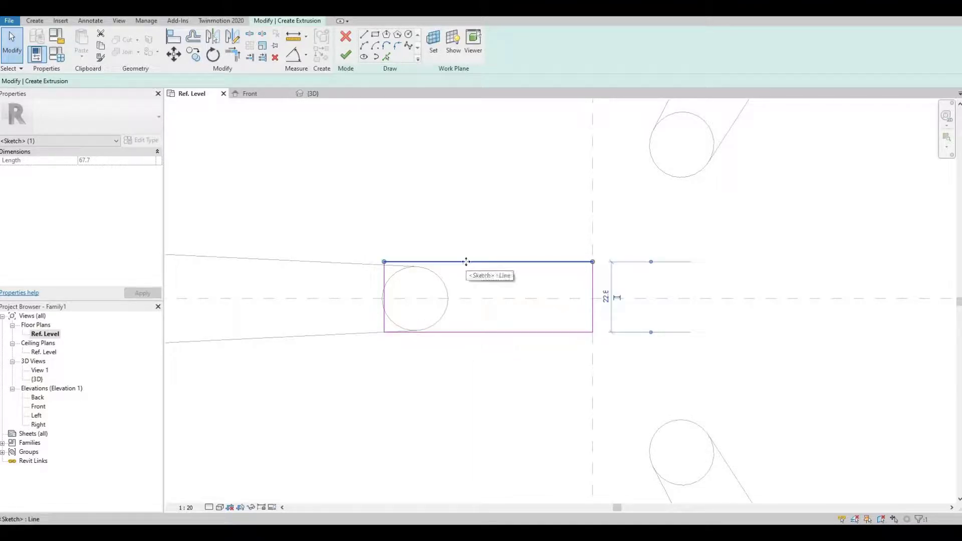
drag(466, 262, 468, 269)
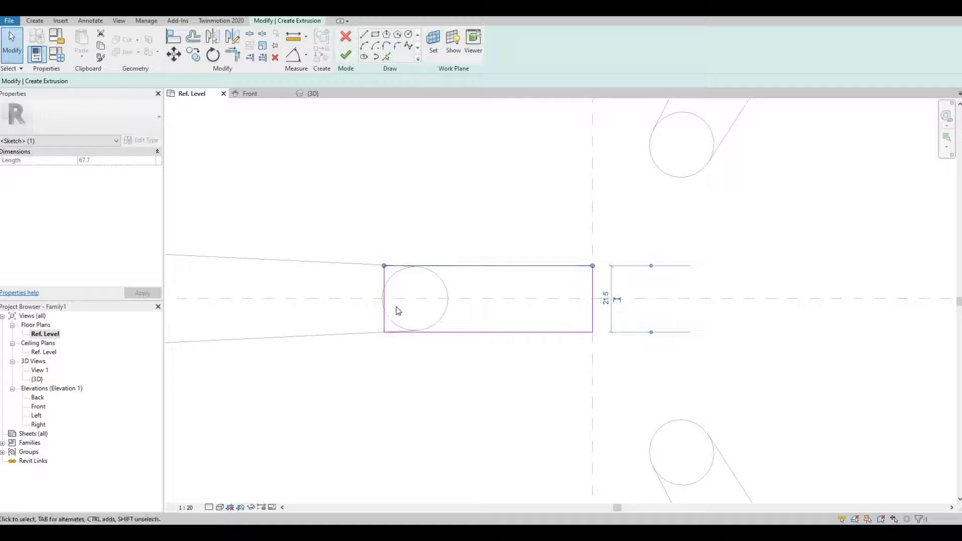
click(384, 294)
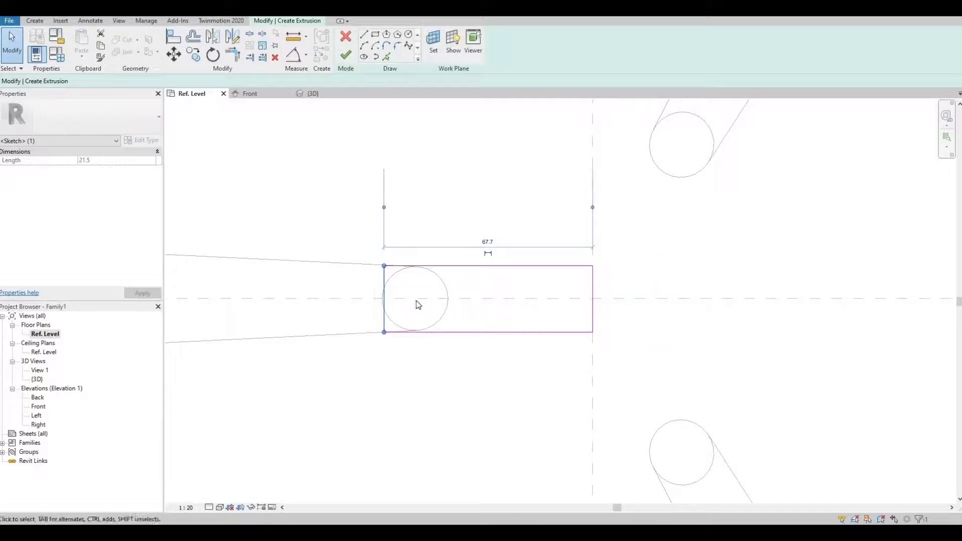
key(Left)
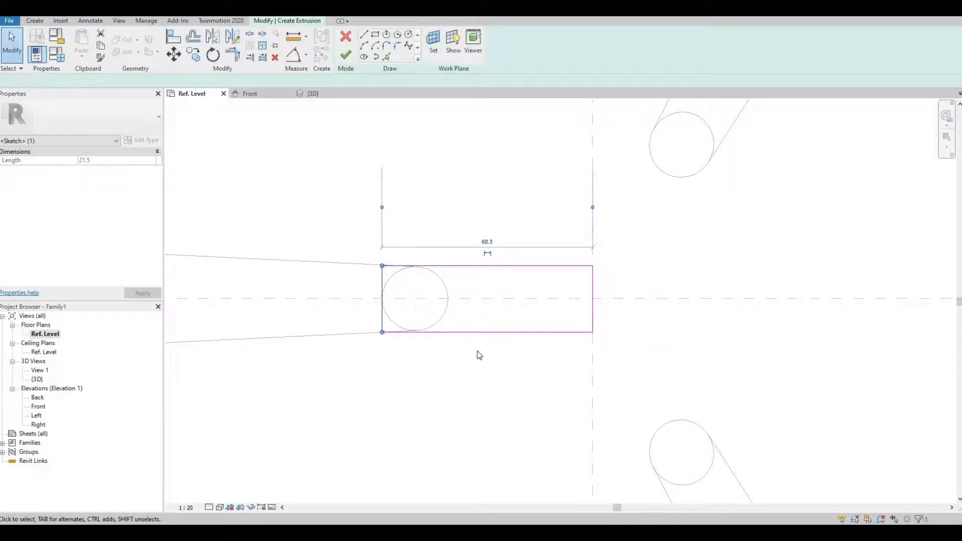
click(478, 355)
scroll(466, 324, down, 2)
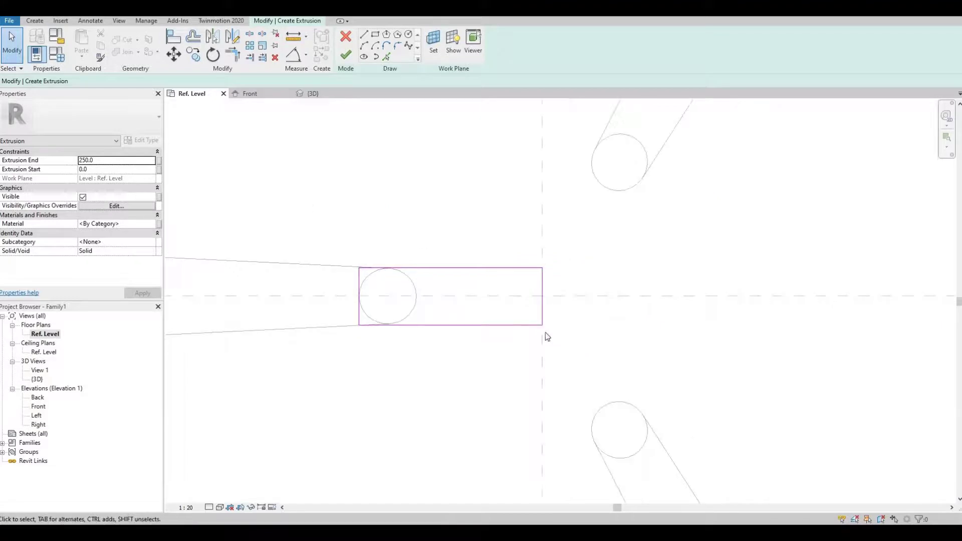
Make a copy of the rectangle rotated 120° about the light source axes' intersection, over the front right leg's top
drag(307, 204, 551, 343)
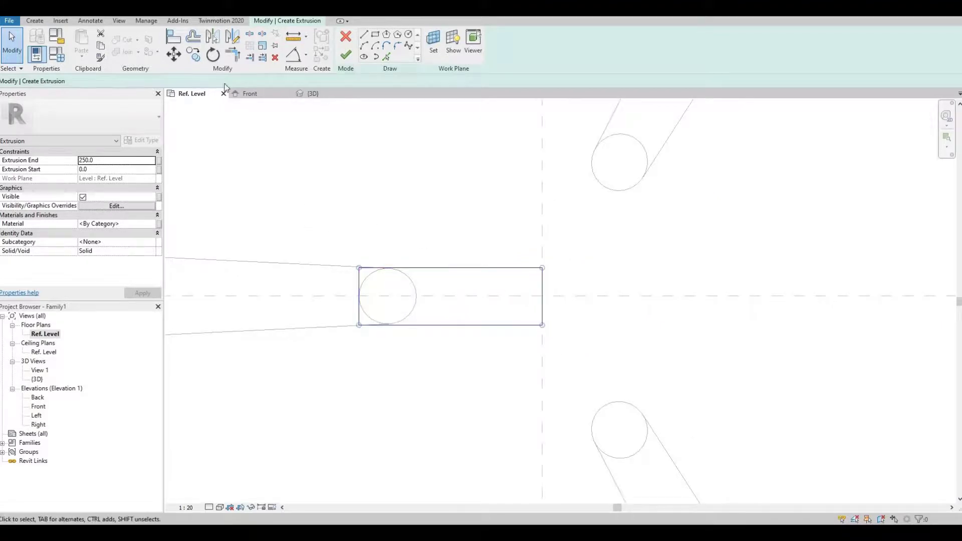
click(218, 59)
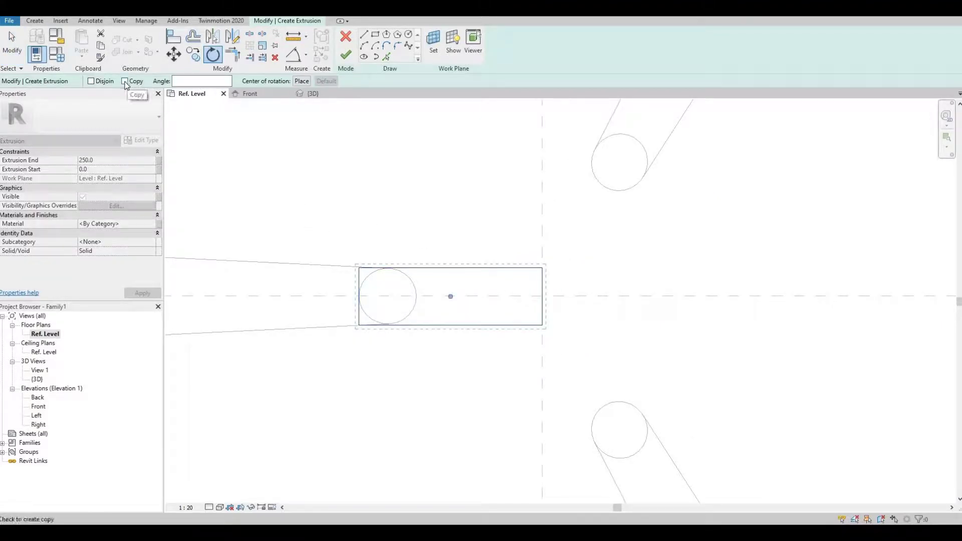
click(302, 81)
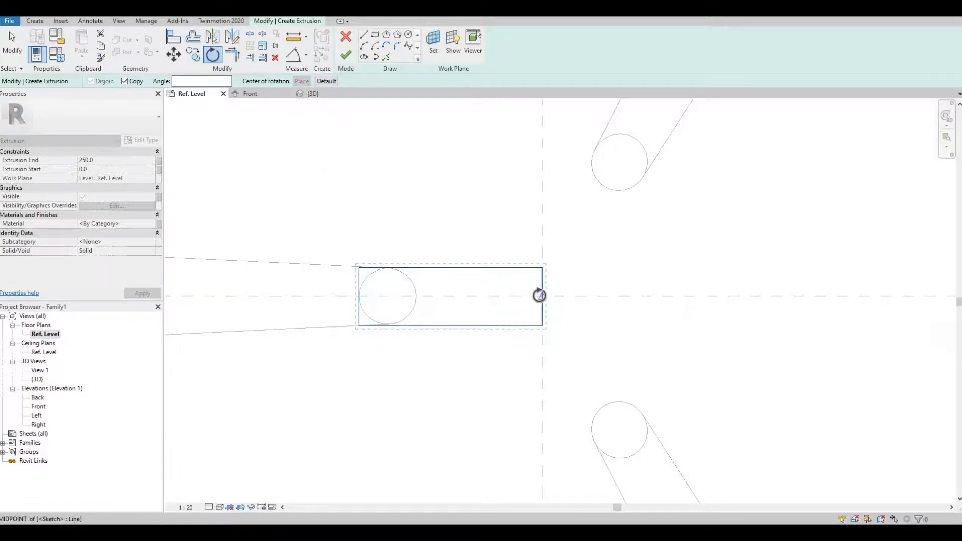
click(541, 297)
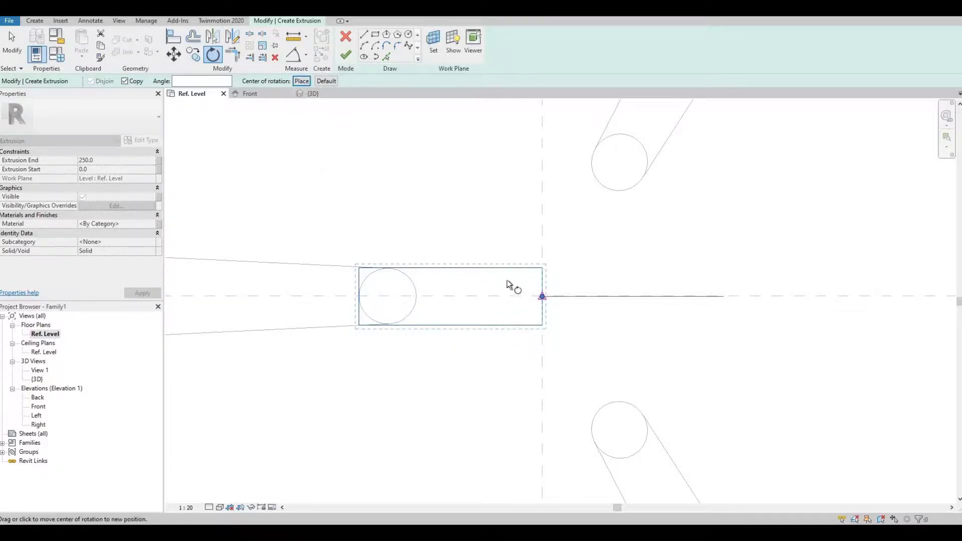
click(486, 298)
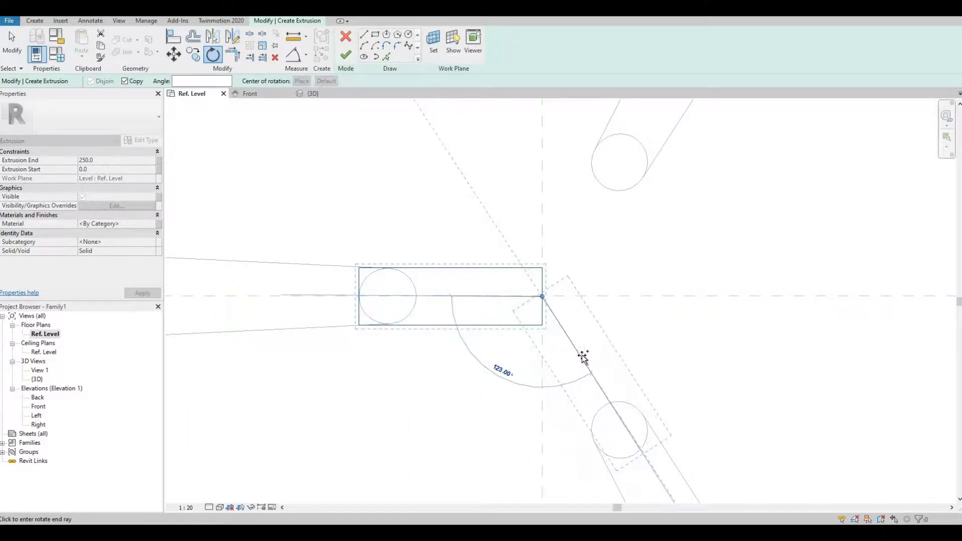
middle_drag(577, 341, 570, 304)
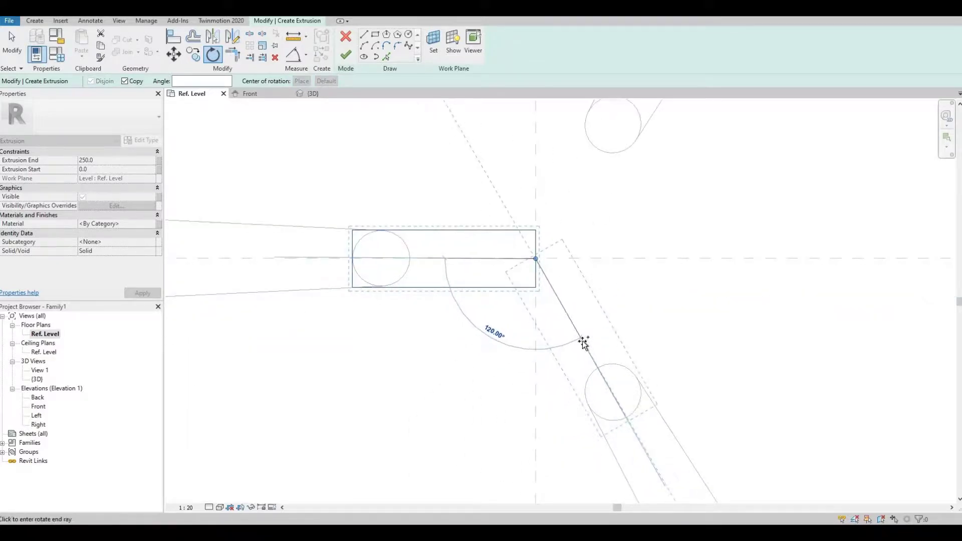
click(584, 345)
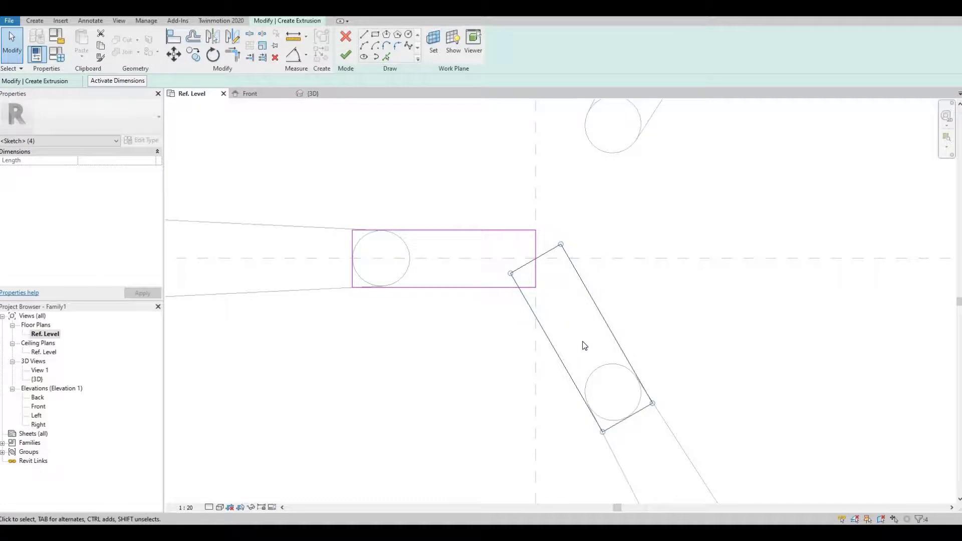
Mirror the rotated rectangle about the horizontal light source axis so a copy covers the back right leg's top
middle_drag(487, 263, 467, 246)
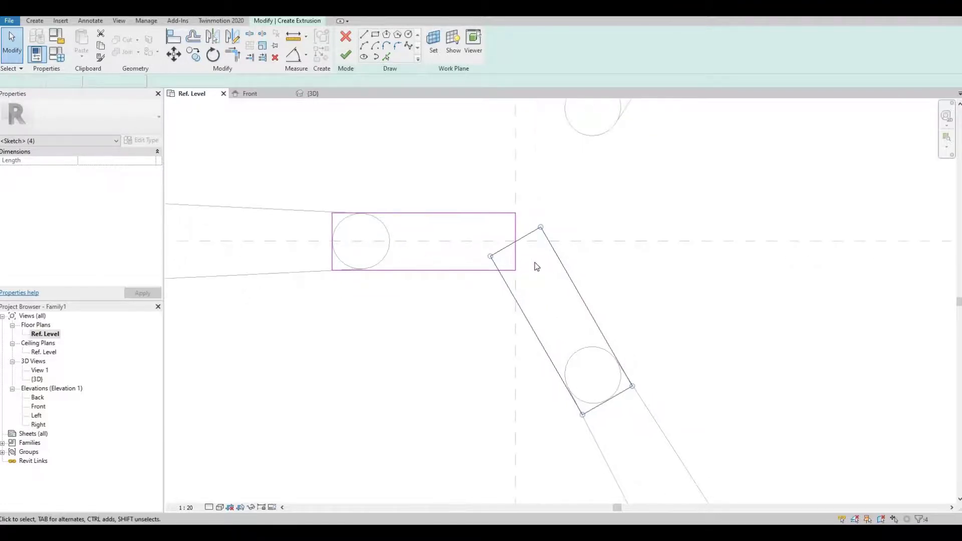
click(535, 266)
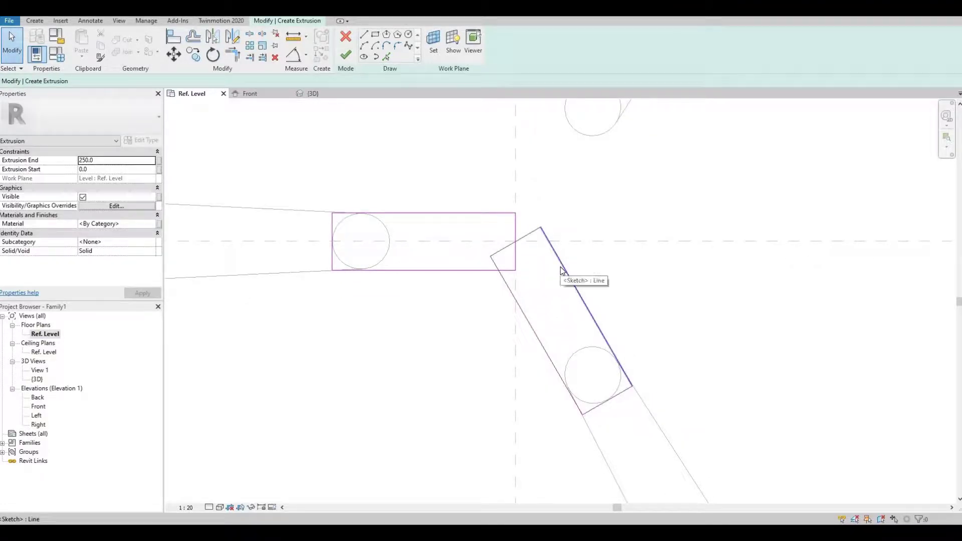
click(561, 271)
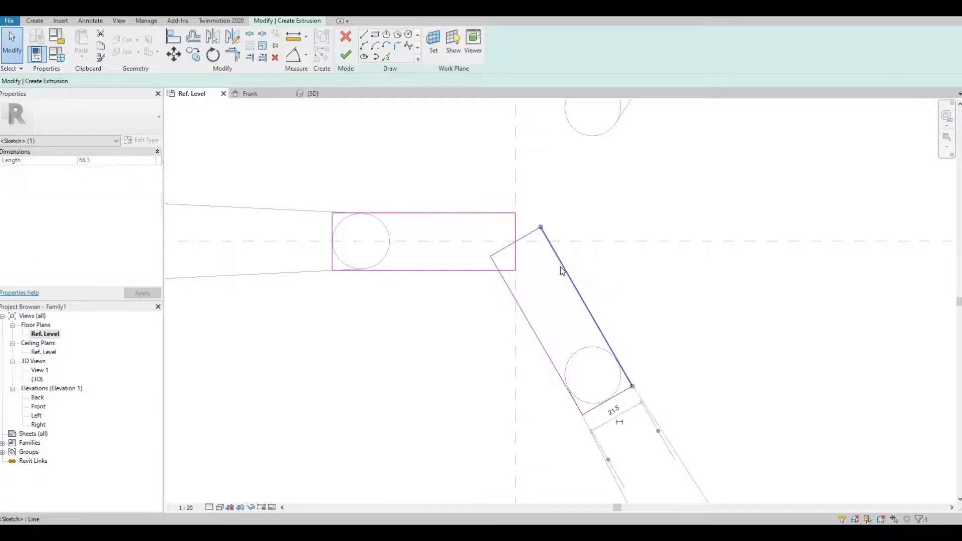
key(Tab)
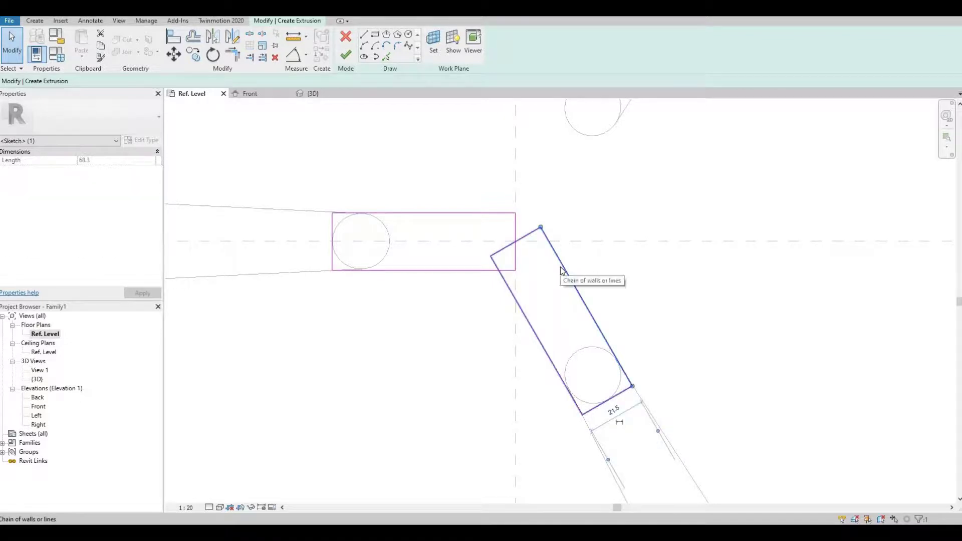
click(560, 271)
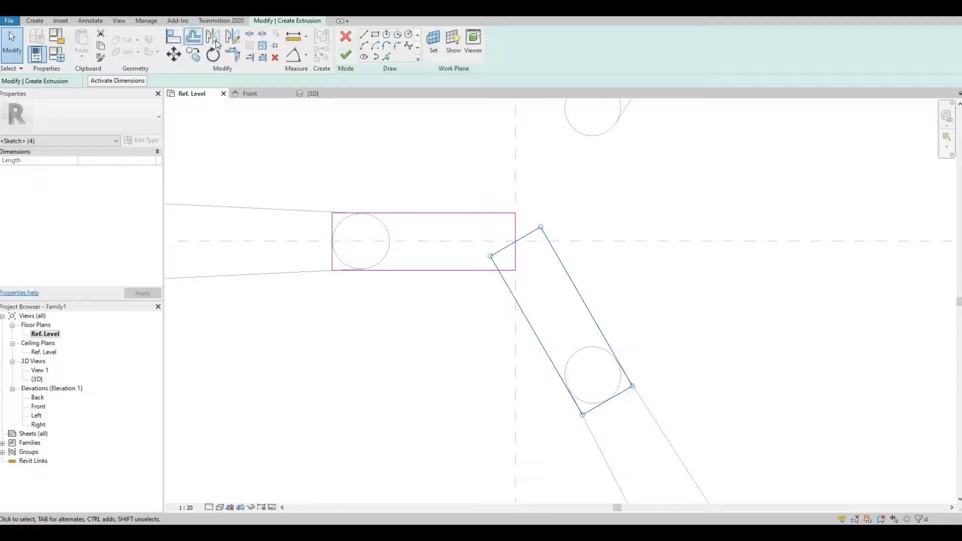
click(216, 43)
click(623, 246)
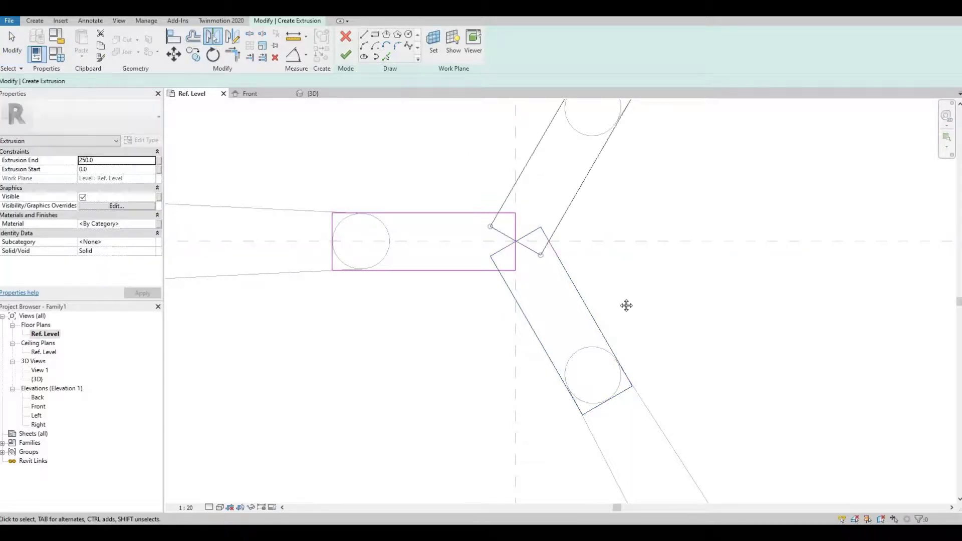
middle_drag(626, 305, 590, 305)
key(Escape)
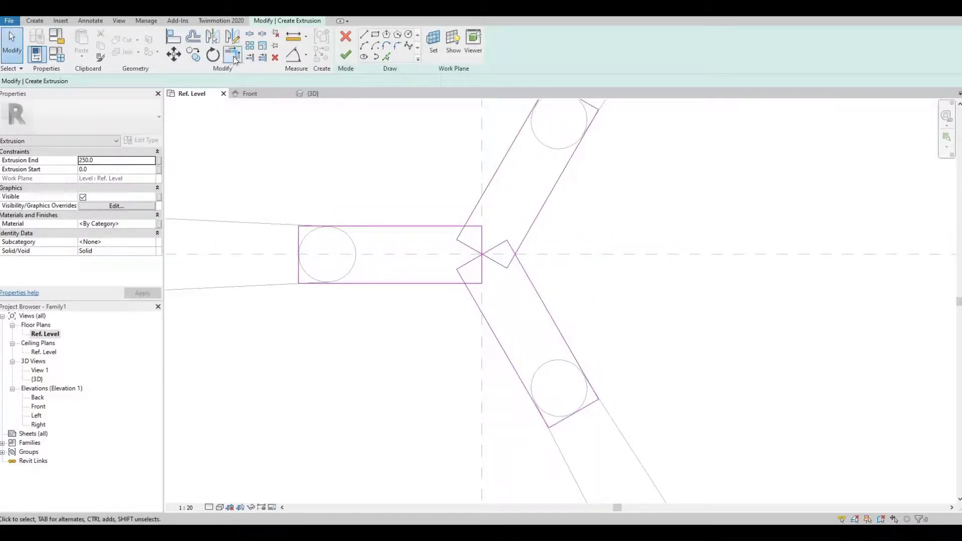
Trim the three rectangles' adjoining long edges to corners, forming one continuous three-armed outline
click(233, 56)
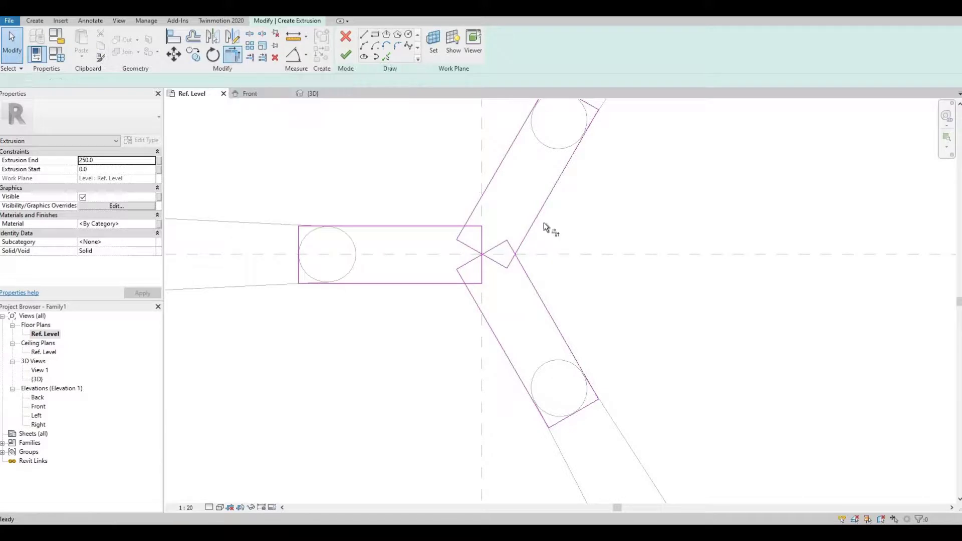
click(534, 275)
click(496, 327)
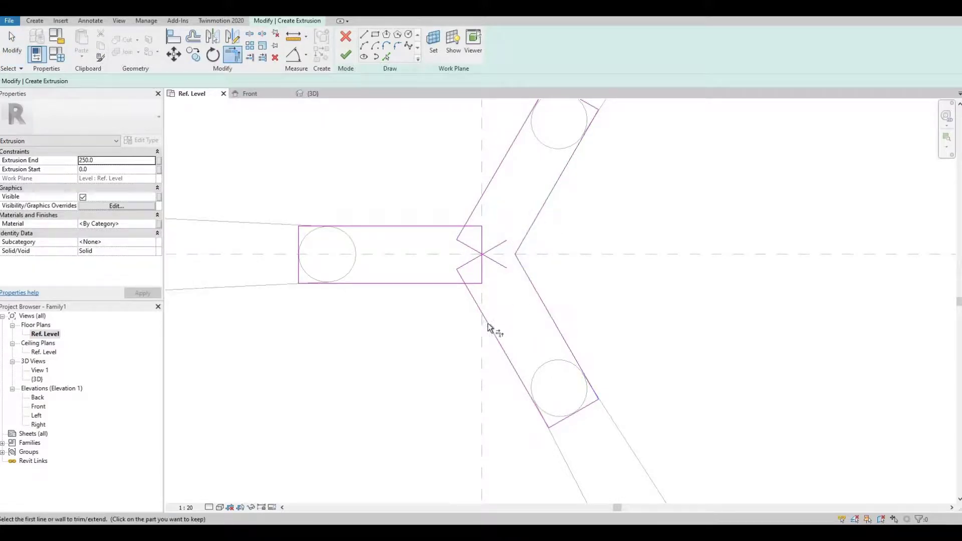
click(457, 309)
click(441, 284)
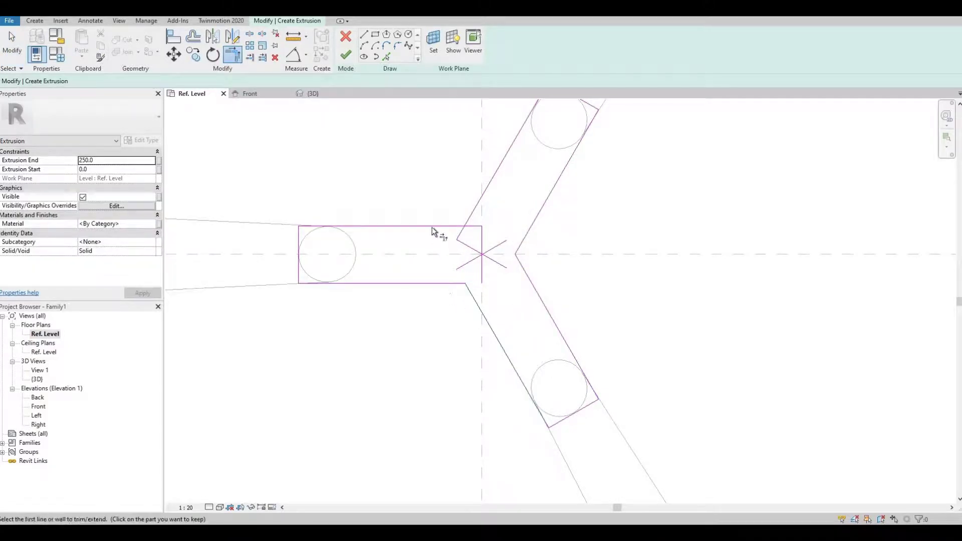
click(462, 217)
click(484, 214)
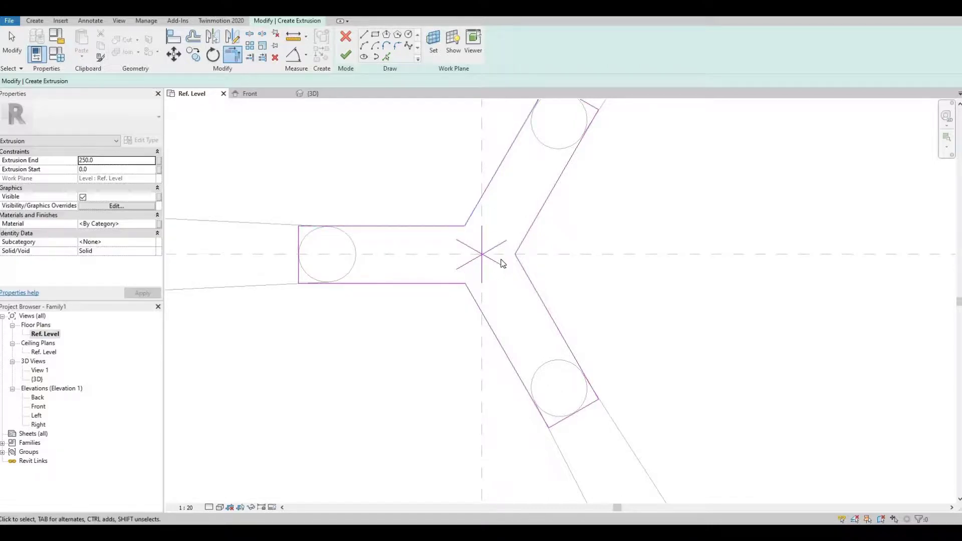
Delete the three leftover short lines crossing at the outline's centre and finish the solid extrusion
key(Escape)
drag(501, 278, 474, 245)
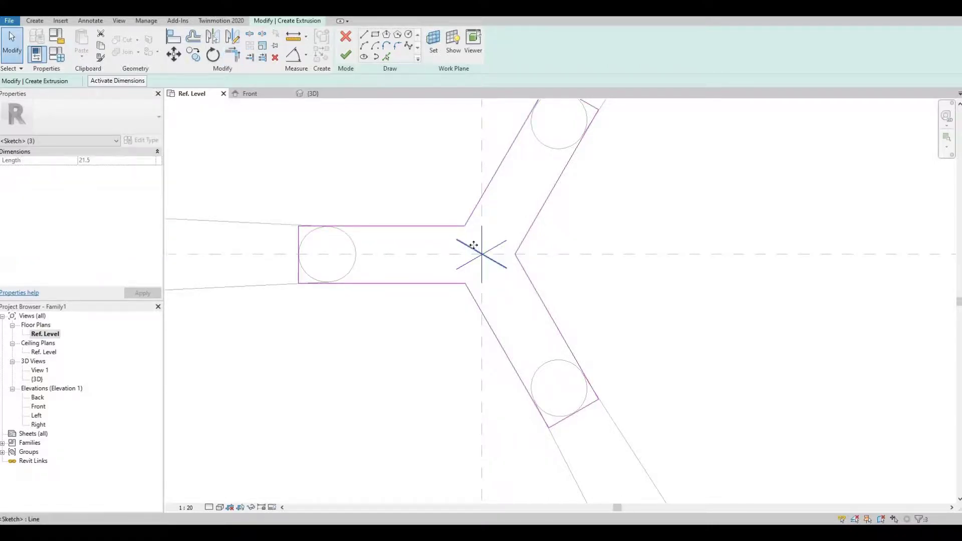
key(Delete)
middle_drag(419, 246, 379, 238)
scroll(379, 237, down, 1)
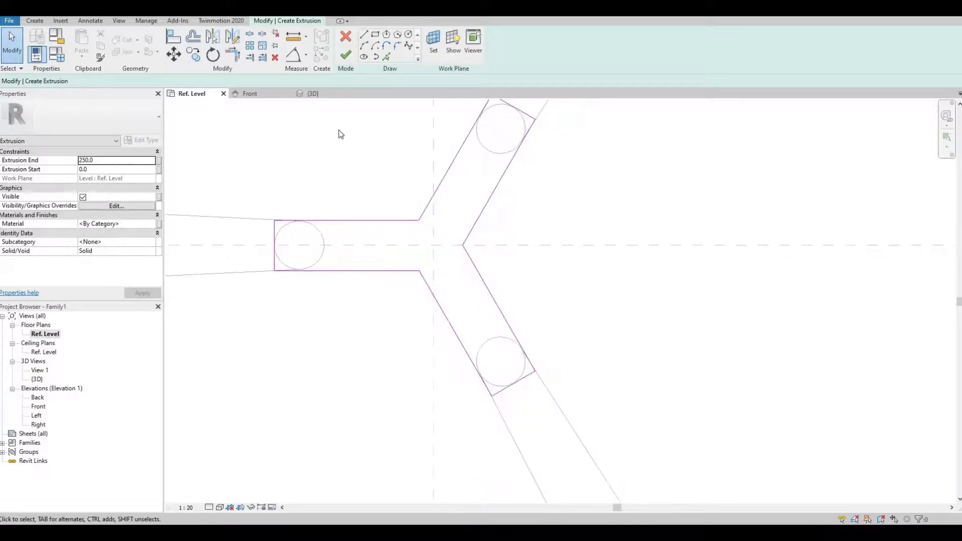
click(346, 59)
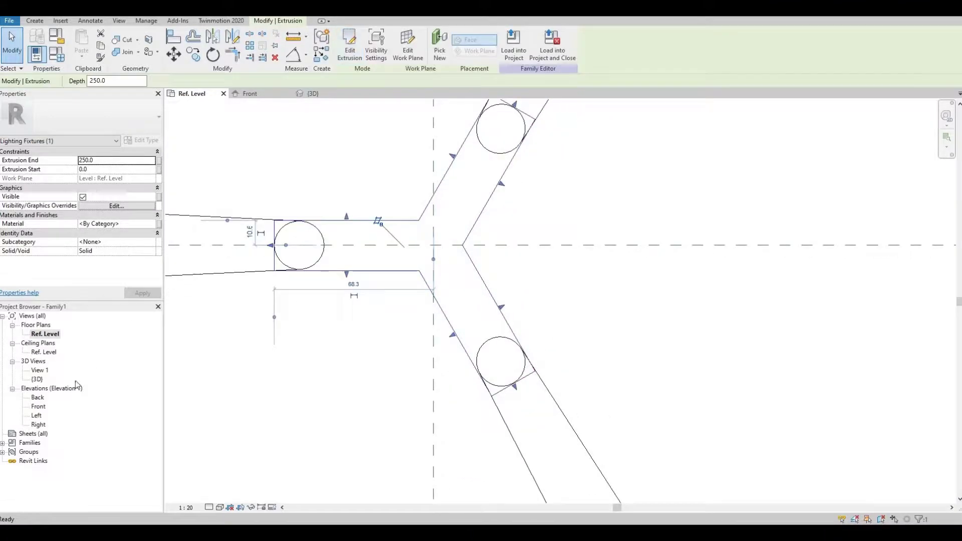
In the Front view, stretch the three-armed extrusion into a thin plate resting on the legs' tops, starting at about 1165.7 mm
double_click(39, 406)
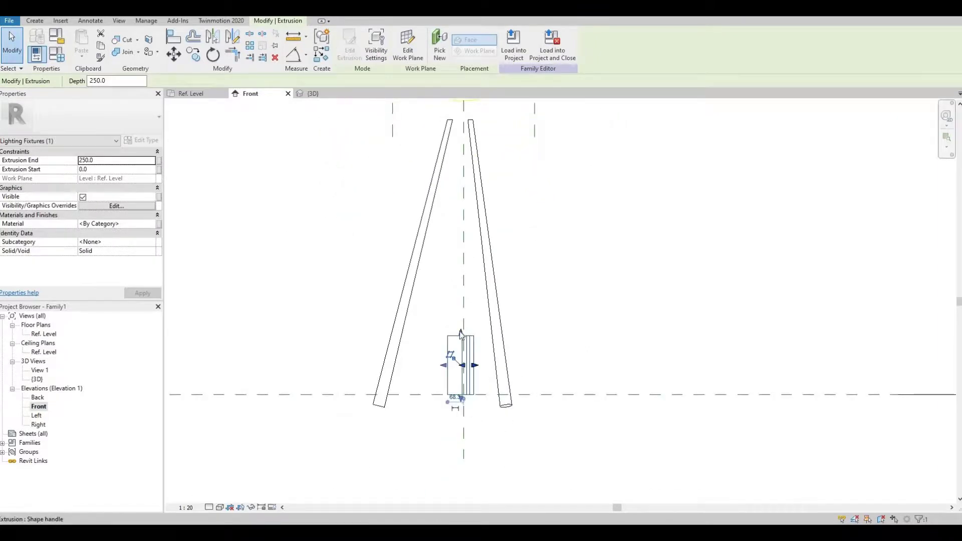
drag(461, 332, 463, 113)
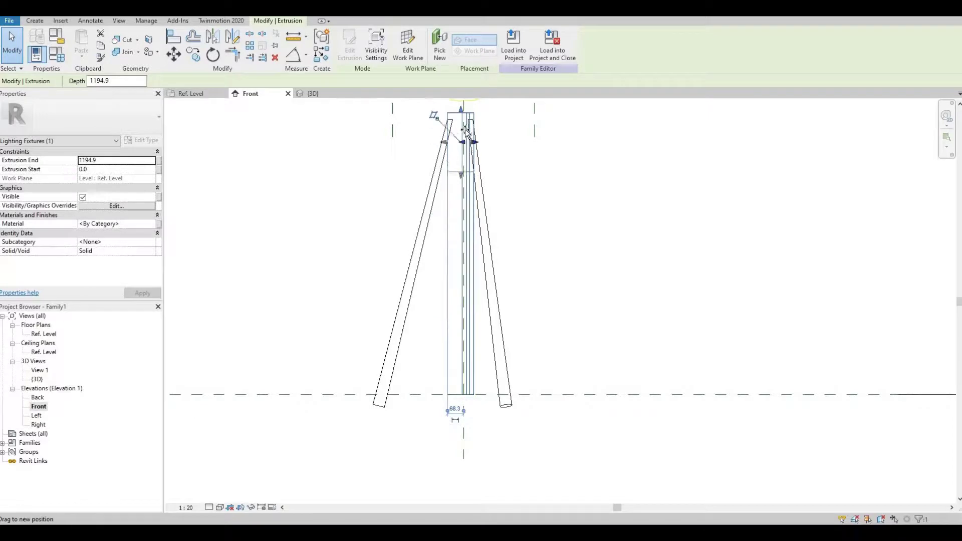
drag(465, 130, 462, 120)
scroll(448, 116, up, 3)
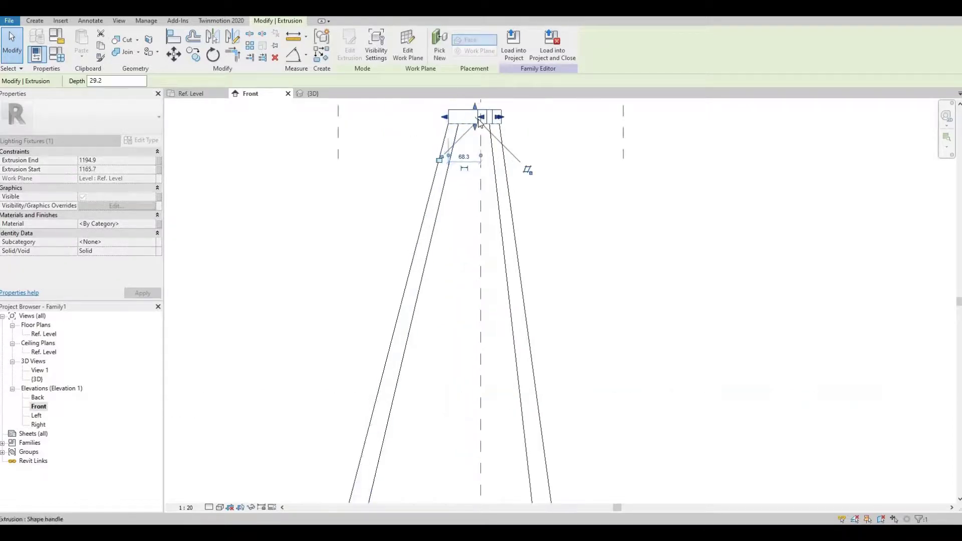
scroll(478, 123, up, 6)
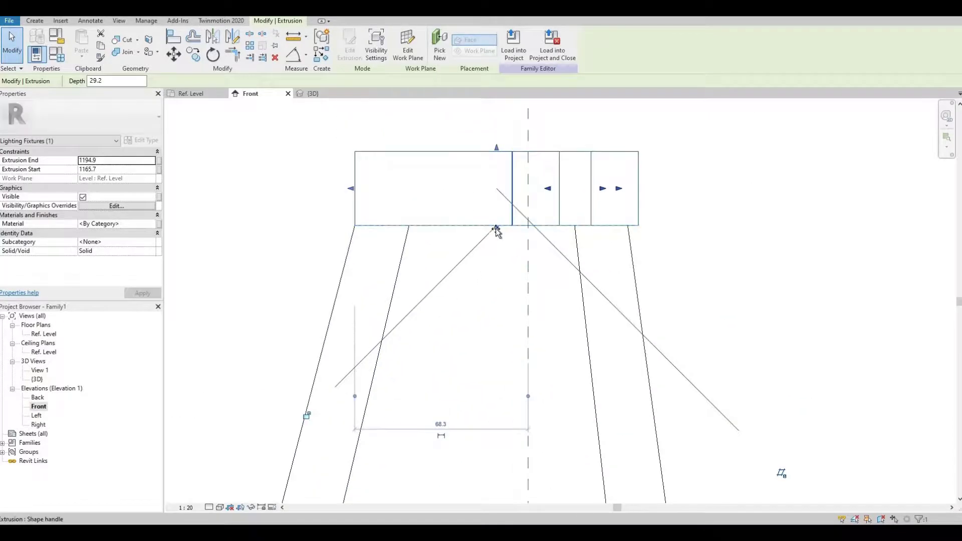
drag(496, 229, 497, 226)
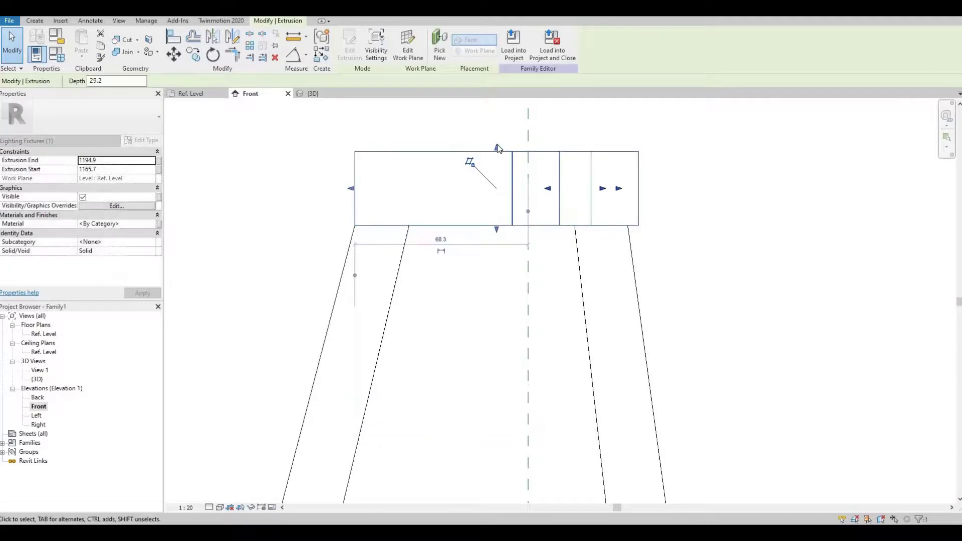
drag(498, 150, 497, 209)
key(Escape)
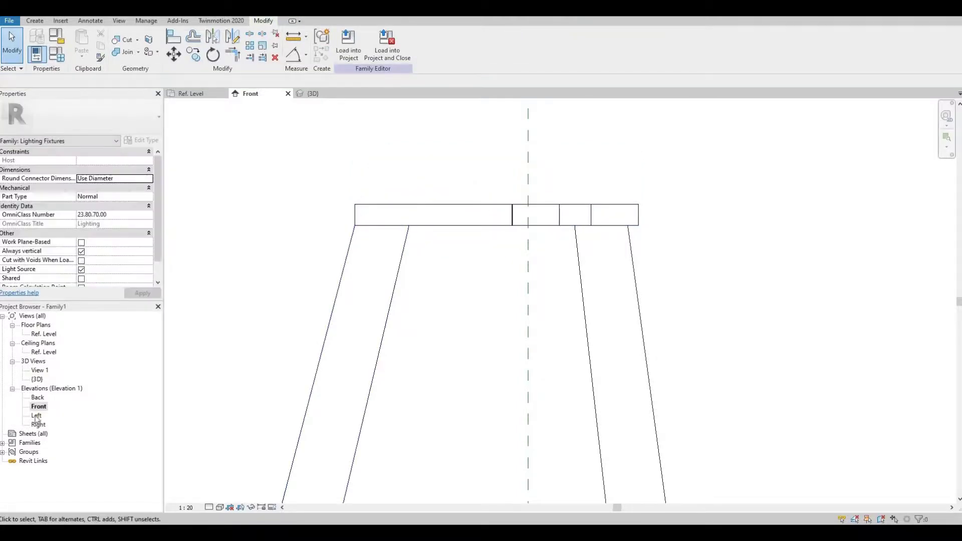
Create a solid extrusion in the Ref. Level plan from a 10 mm radius circle centred on the light source axes' intersection
double_click(43, 334)
scroll(344, 319, down, 2)
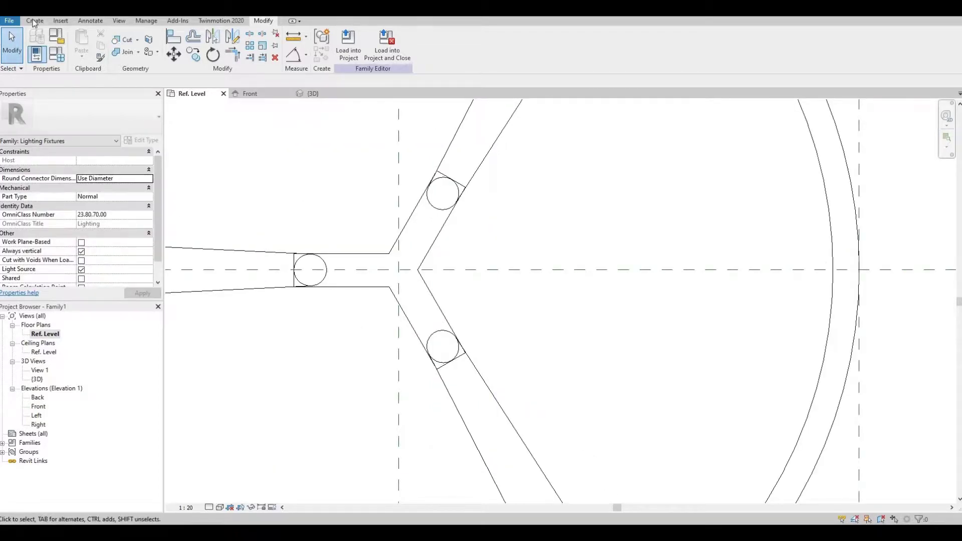
click(34, 20)
click(81, 44)
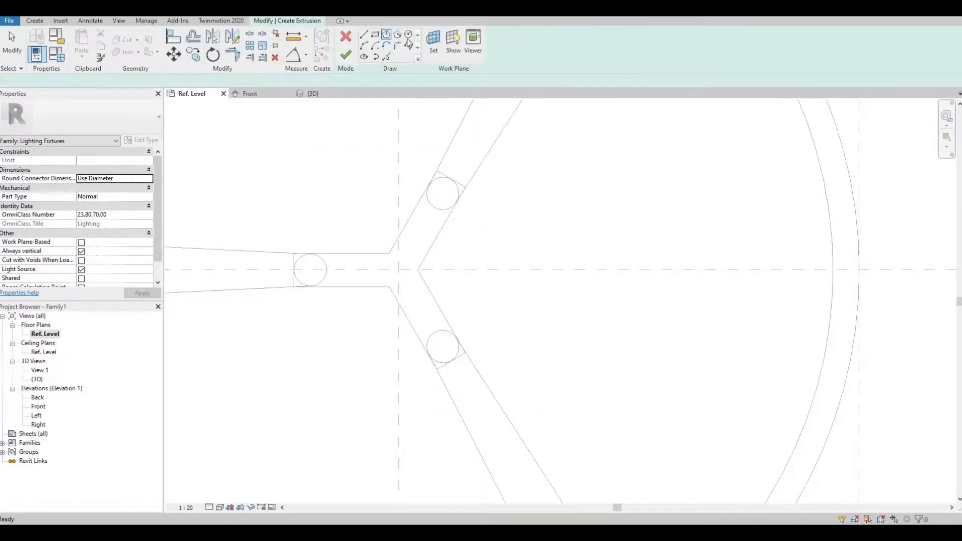
click(409, 35)
scroll(393, 281, up, 2)
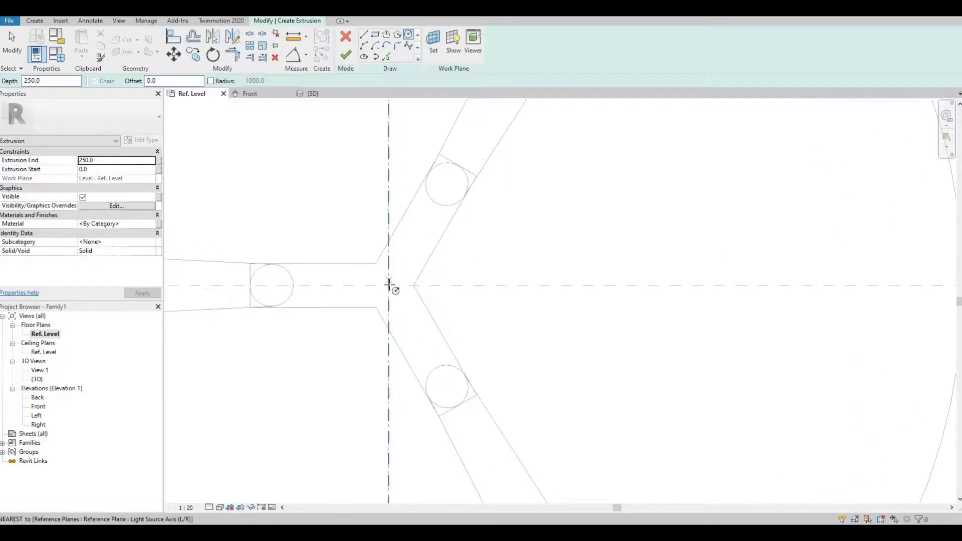
click(389, 285)
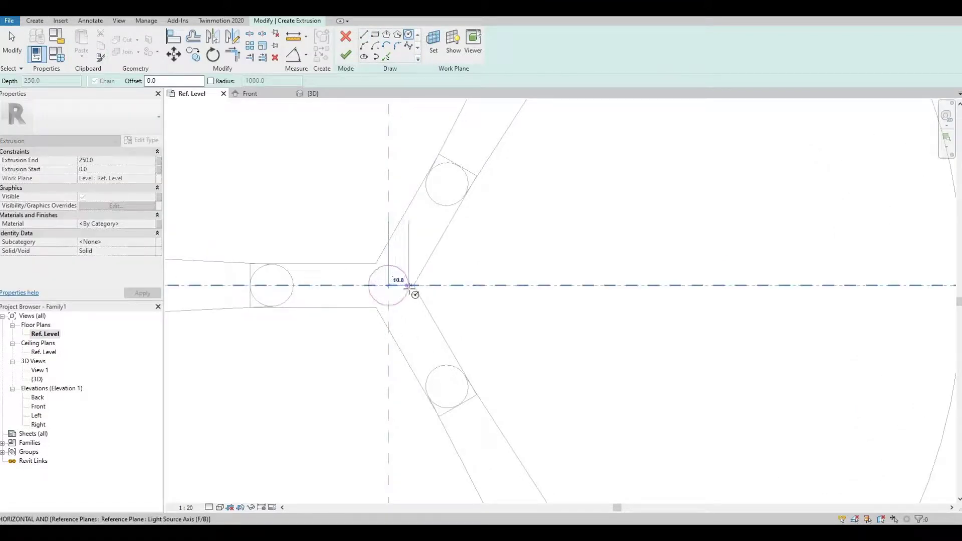
click(409, 286)
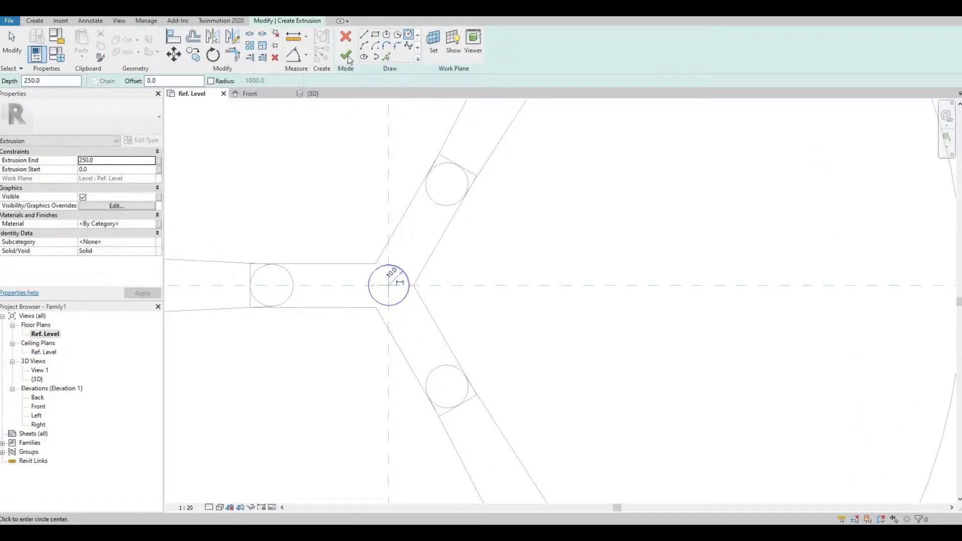
In the Front view, stretch the cylinder from the plate's top at about 1174 mm up into the shade at about 1475.4 mm
double_click(38, 406)
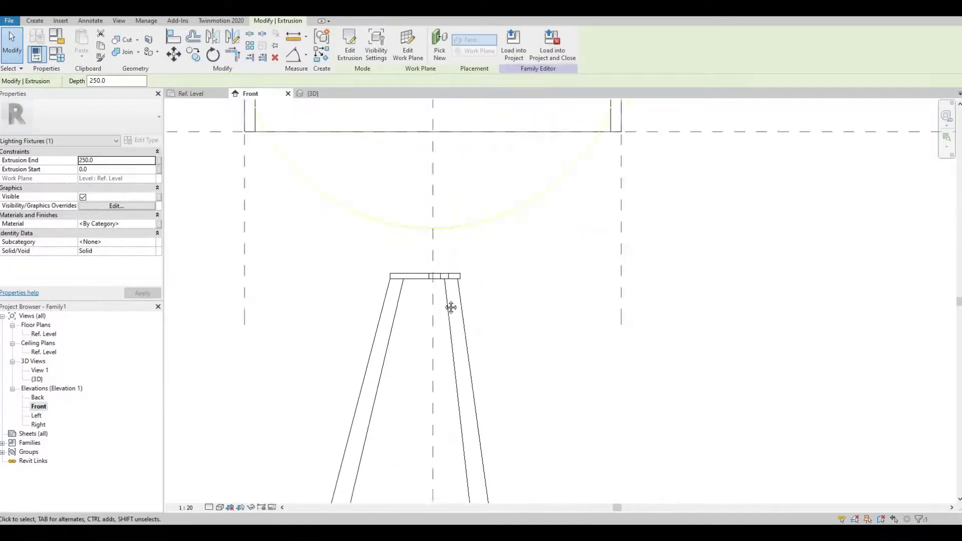
scroll(451, 307, down, 5)
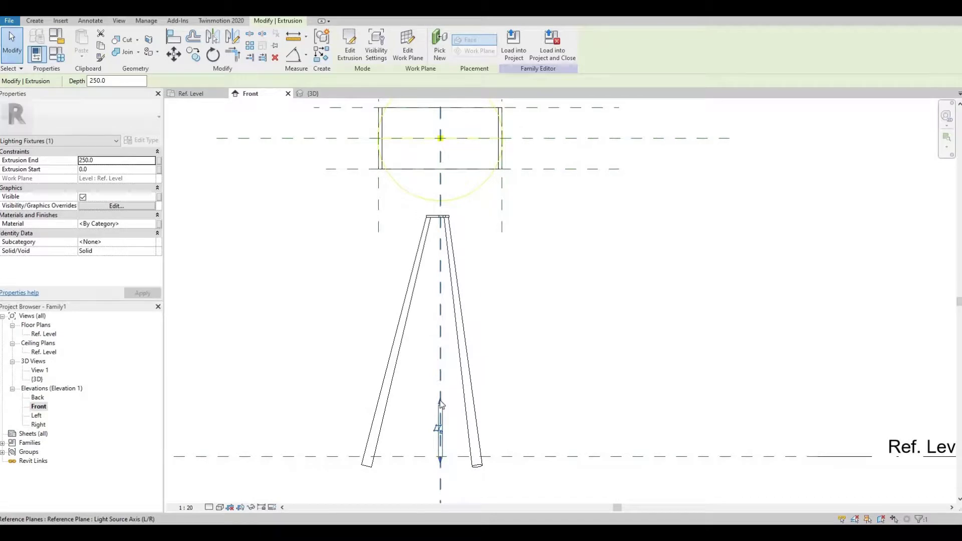
drag(441, 404, 439, 178)
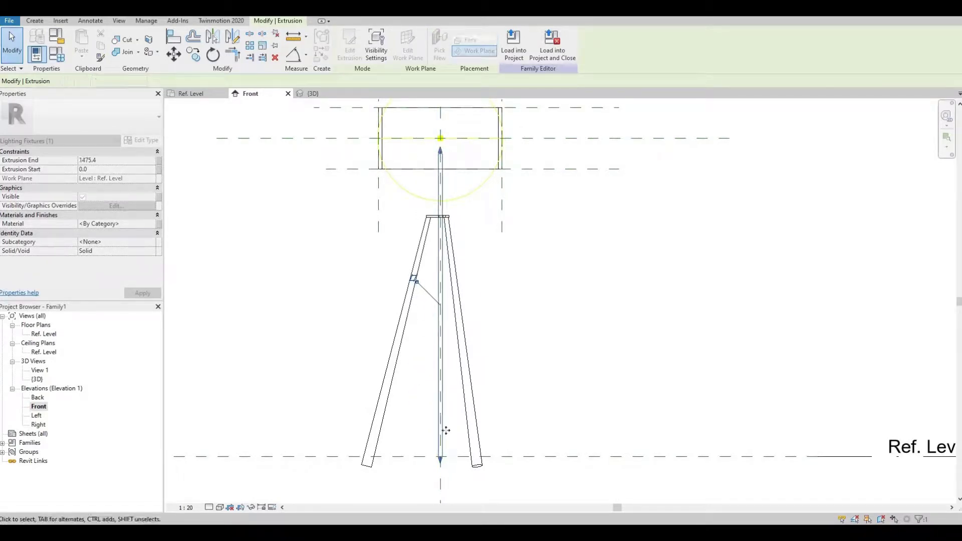
drag(451, 241, 449, 218)
scroll(450, 218, up, 8)
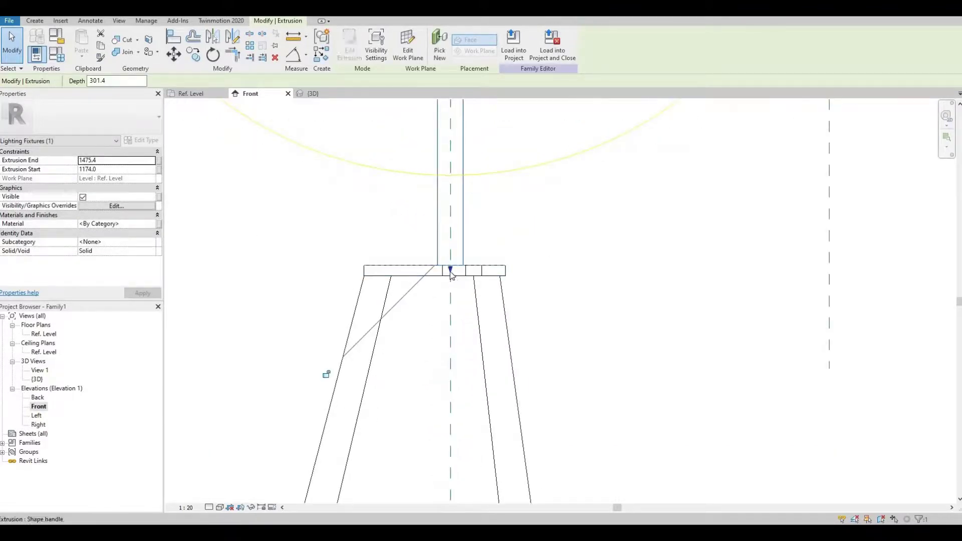
drag(451, 270, 442, 265)
key(Escape)
Create a 250 mm deep void extrusion in the Front view from an 800 by 60 mm rectangle just below Ref. Level around the legs' feet
scroll(442, 265, down, 1)
middle_drag(454, 272, 507, 339)
scroll(503, 304, down, 2)
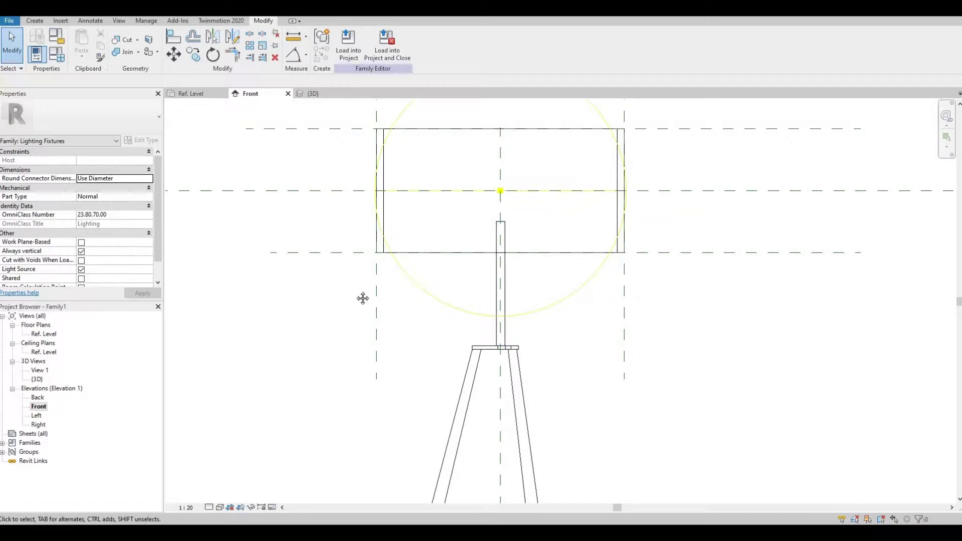
scroll(401, 250, down, 4)
scroll(465, 296, down, 2)
middle_drag(393, 479, 469, 283)
scroll(469, 282, up, 1)
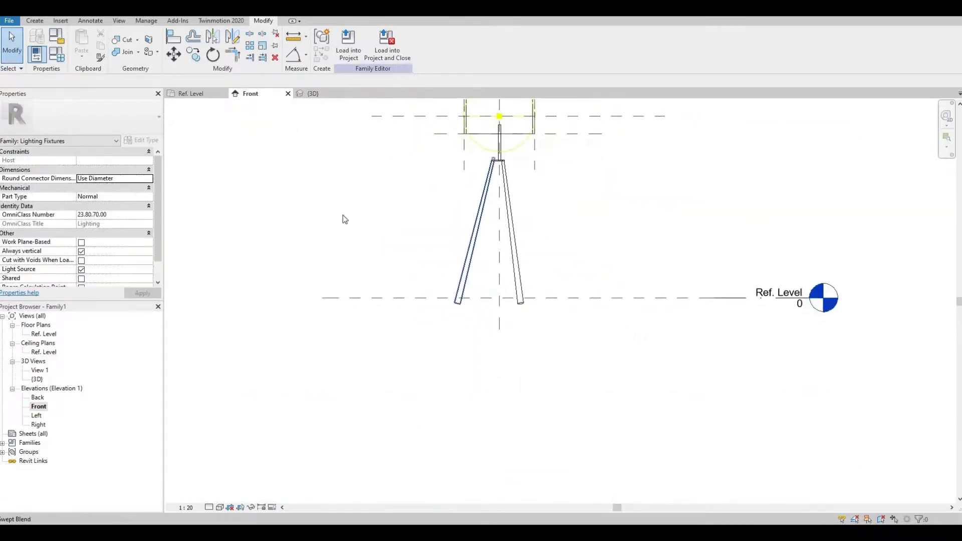
click(35, 21)
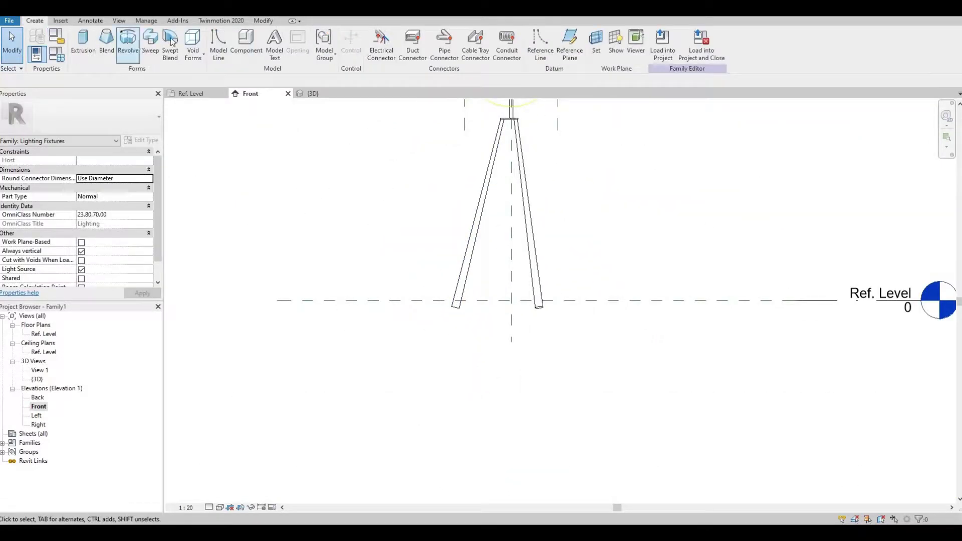
click(192, 45)
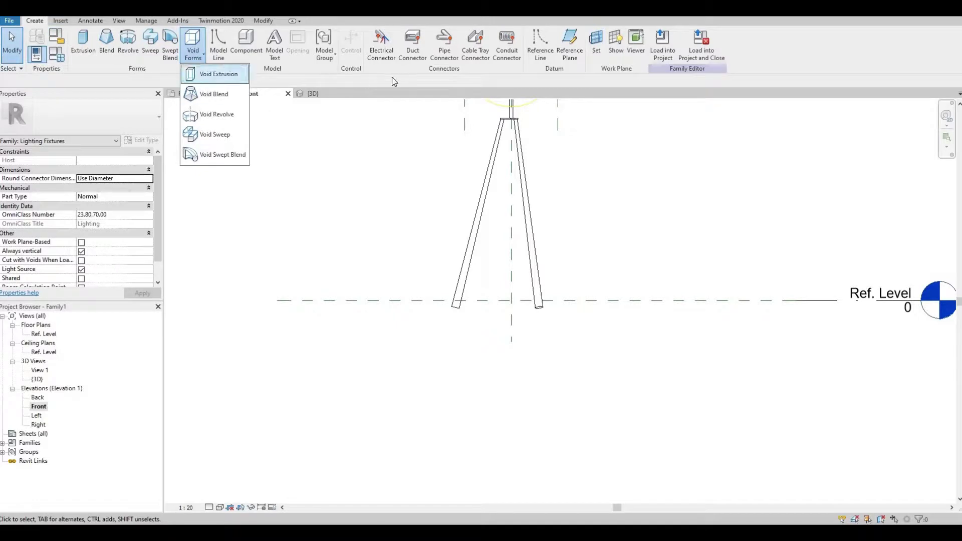
click(216, 74)
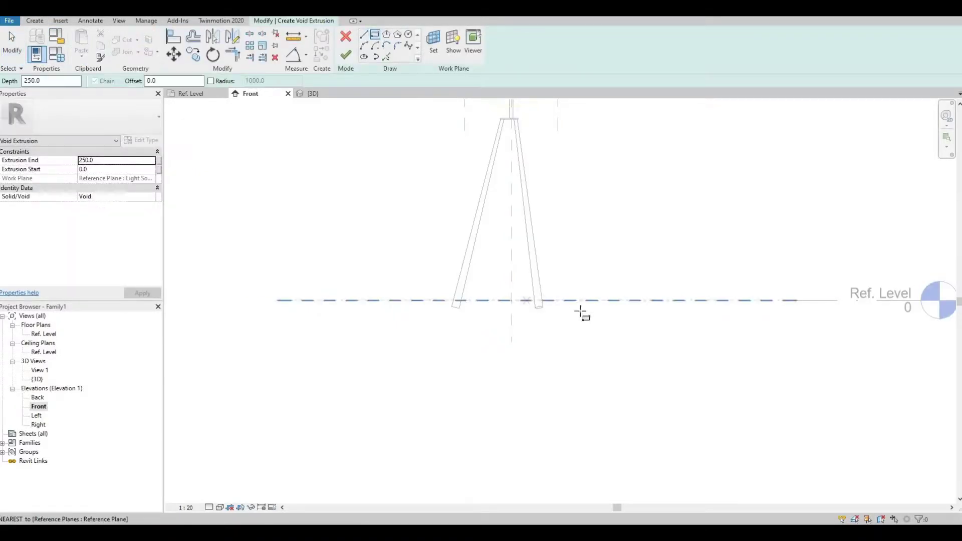
scroll(577, 308, up, 3)
click(317, 312)
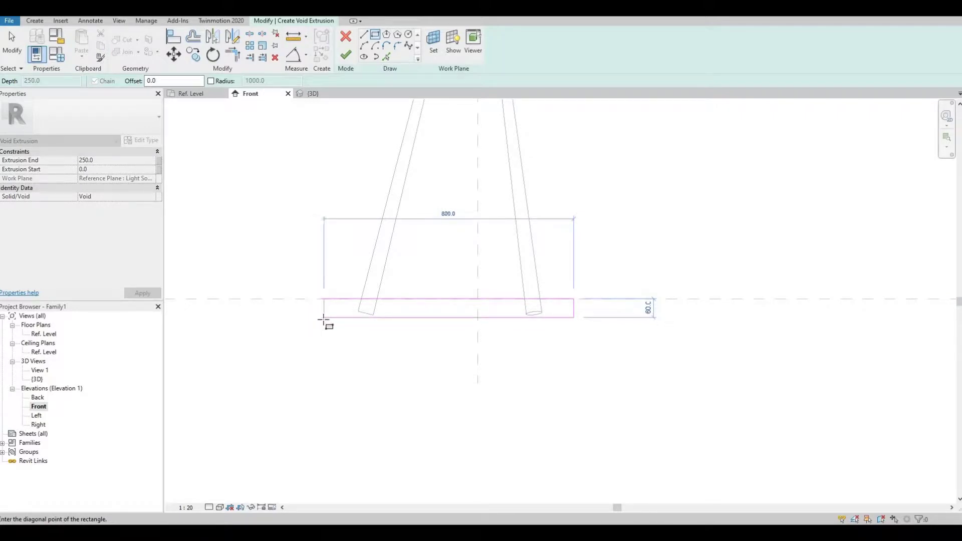
click(324, 319)
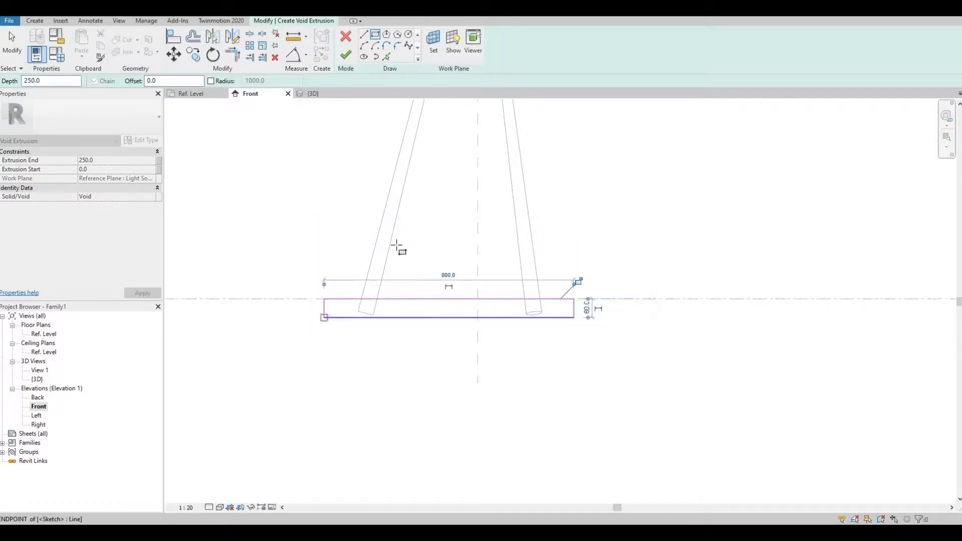
click(345, 56)
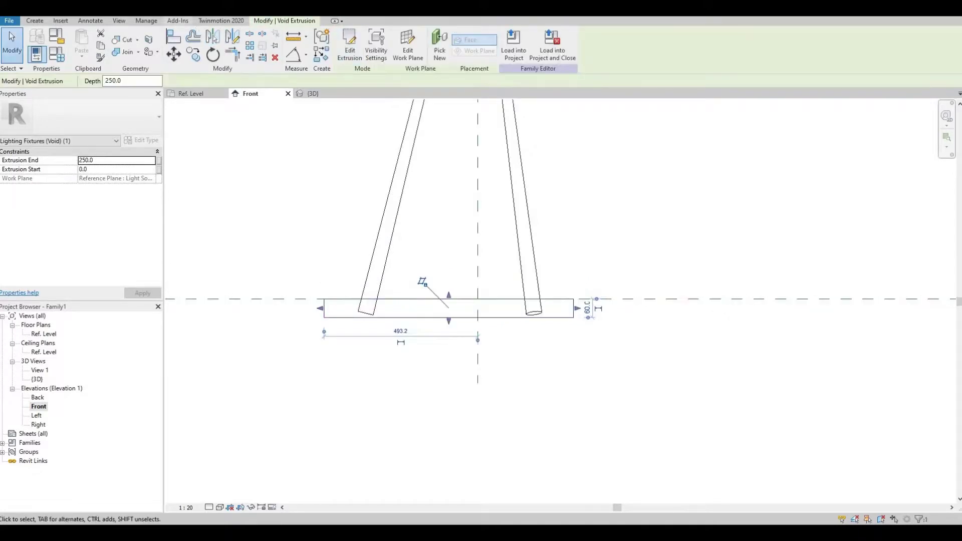
In the 3D view, stretch the void box past all three legs' feet in both directions, with its start at about -380.8 mm
key(ctrl+Tab)
scroll(483, 363, down, 2)
middle_drag(483, 363, 461, 306)
click(463, 310)
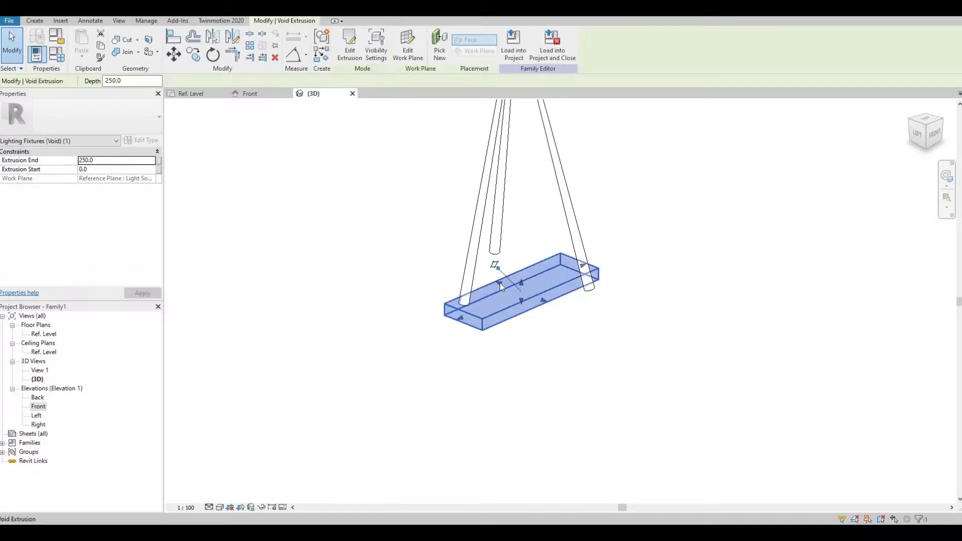
drag(500, 283, 463, 254)
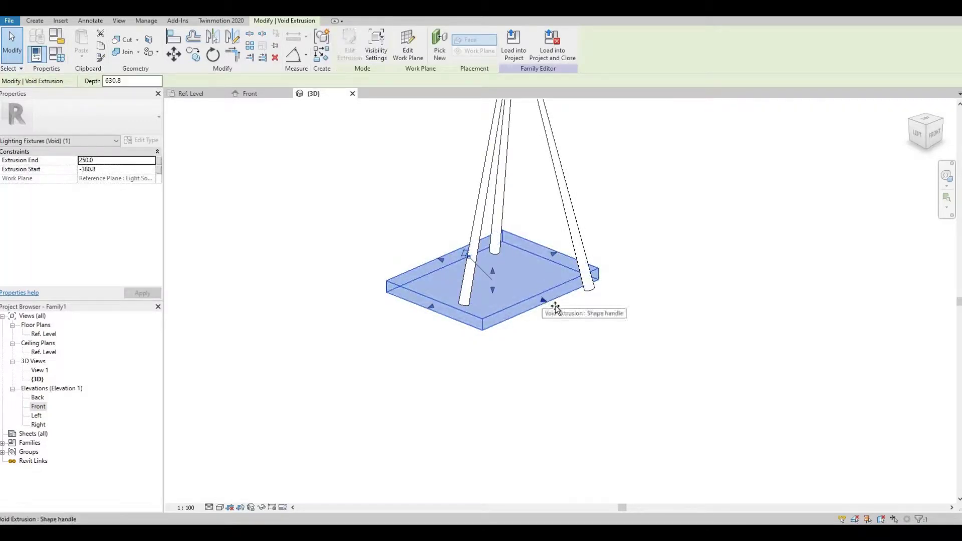
drag(544, 301, 558, 383)
click(333, 336)
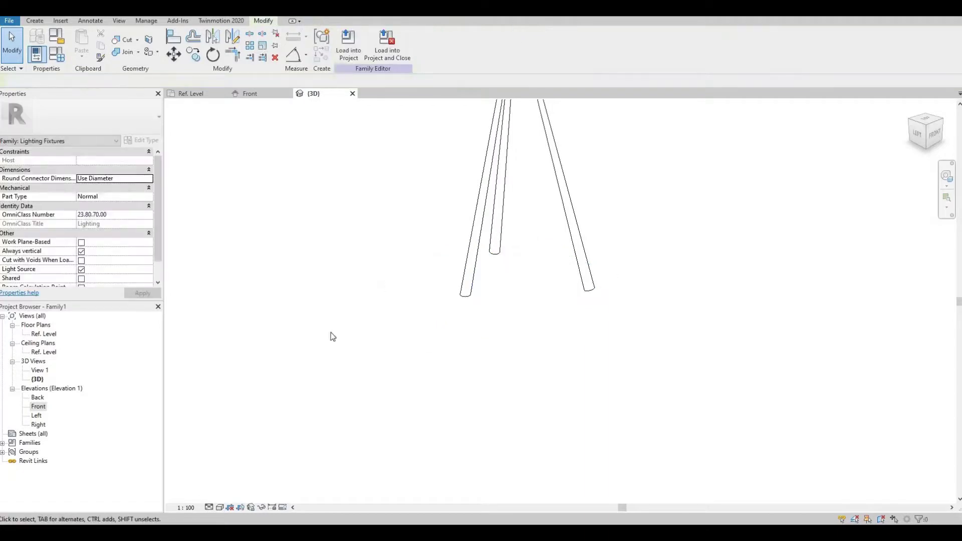
In the Front view, cut the foot of the remaining untrimmed leg with the void extrusion below Ref. Level
double_click(53, 405)
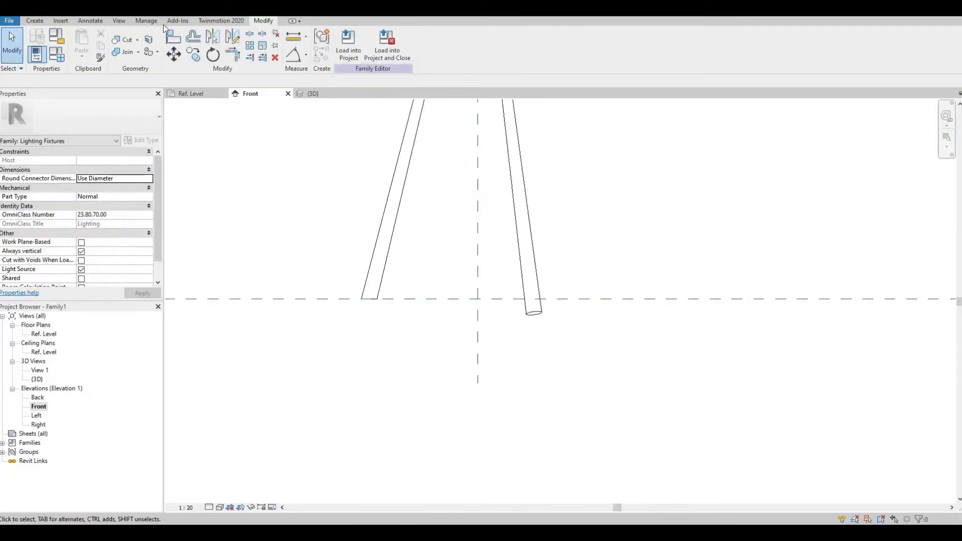
click(126, 40)
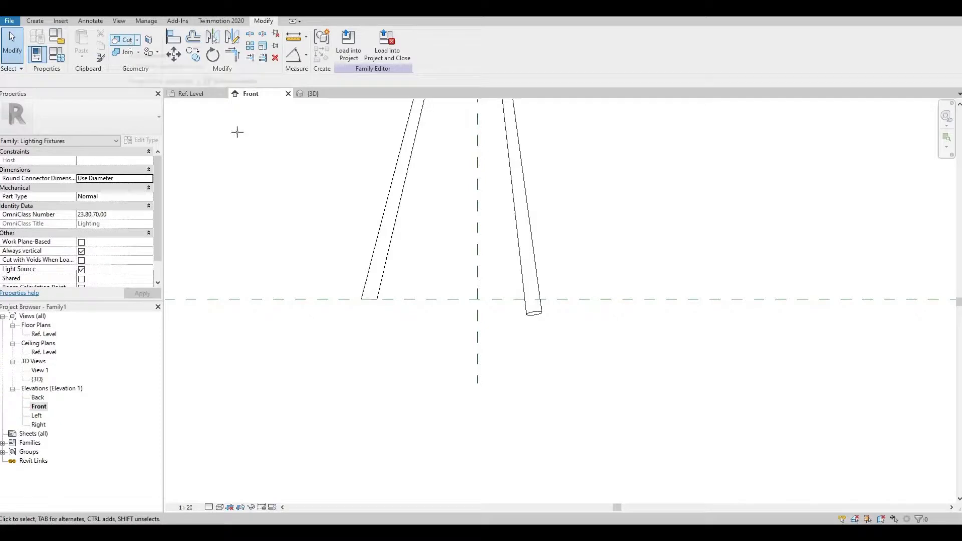
click(368, 304)
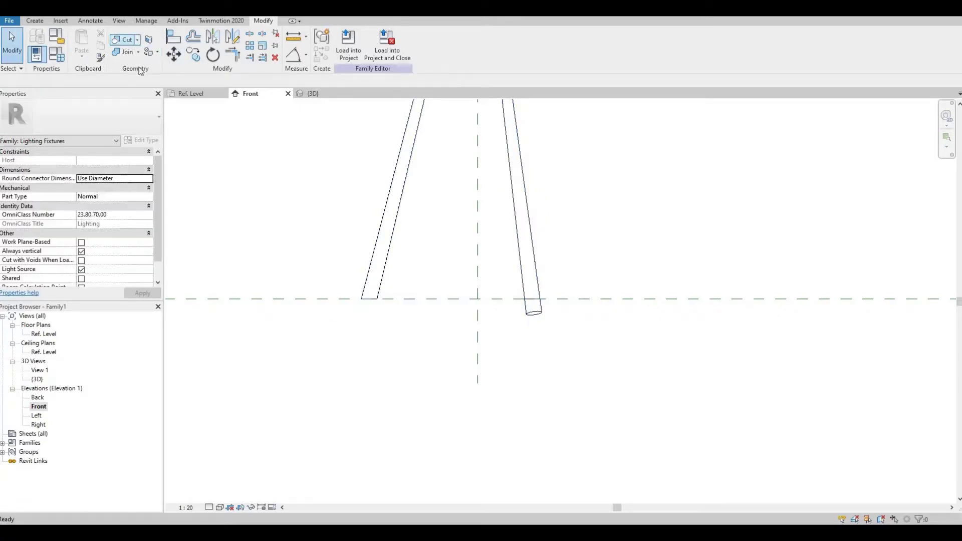
click(390, 307)
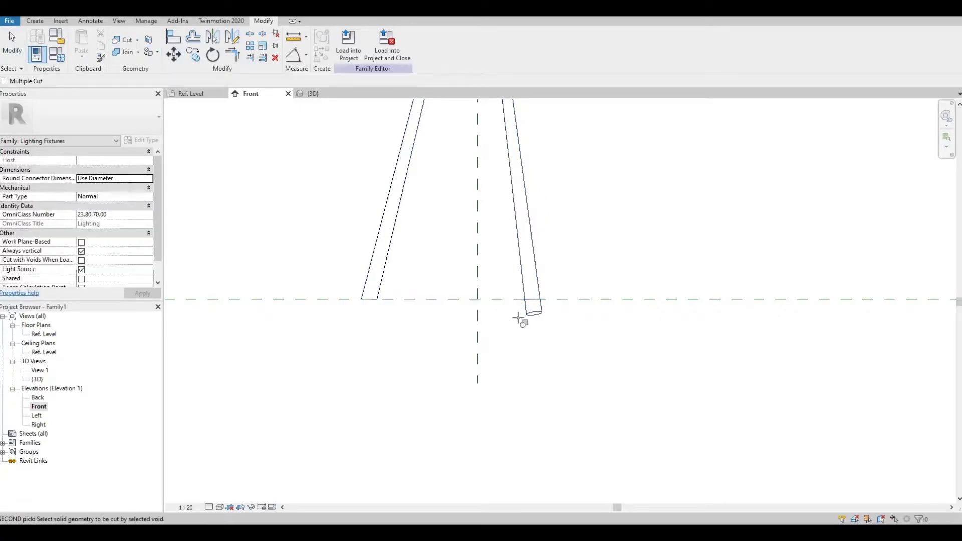
click(530, 314)
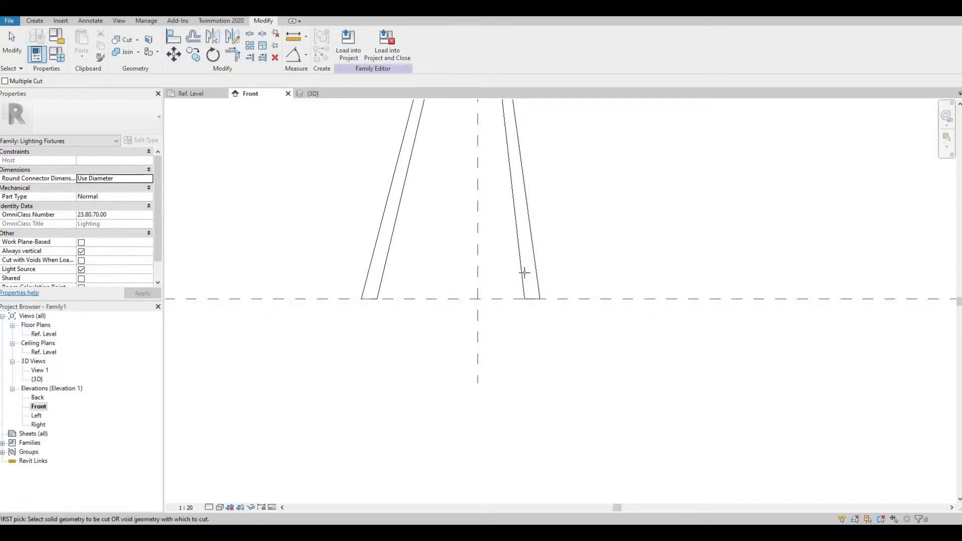
scroll(533, 294, down, 2)
middle_drag(525, 273, 525, 327)
middle_drag(568, 210, 556, 259)
key(Escape)
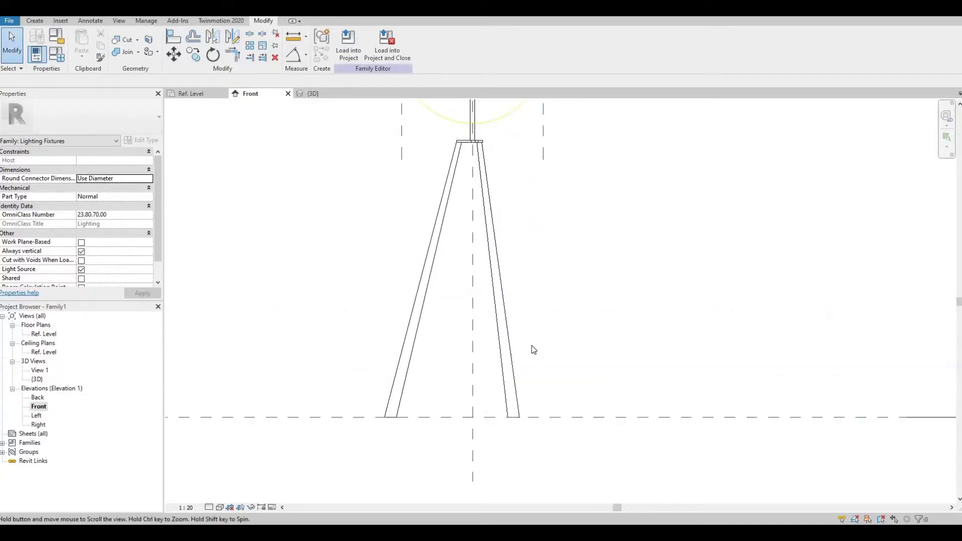
Associate the ring shade's material with a new instance family parameter named Cover Finish
middle_drag(533, 349, 512, 446)
scroll(512, 446, down, 1)
middle_drag(439, 350, 461, 325)
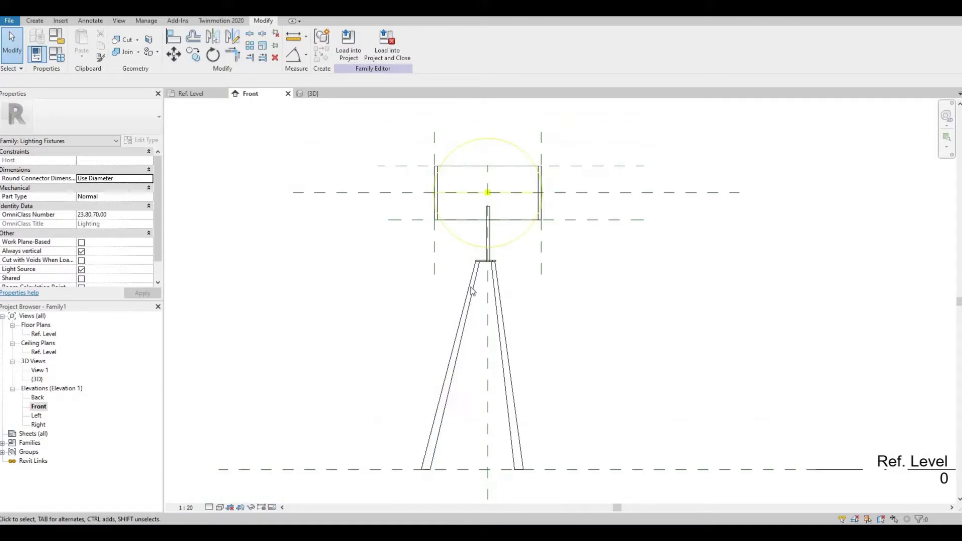
scroll(472, 290, up, 1)
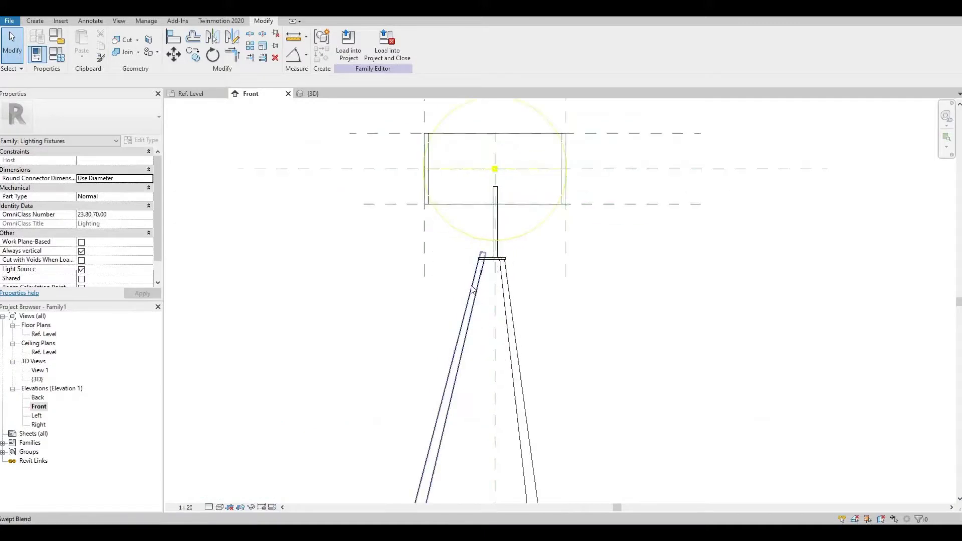
click(46, 334)
click(449, 308)
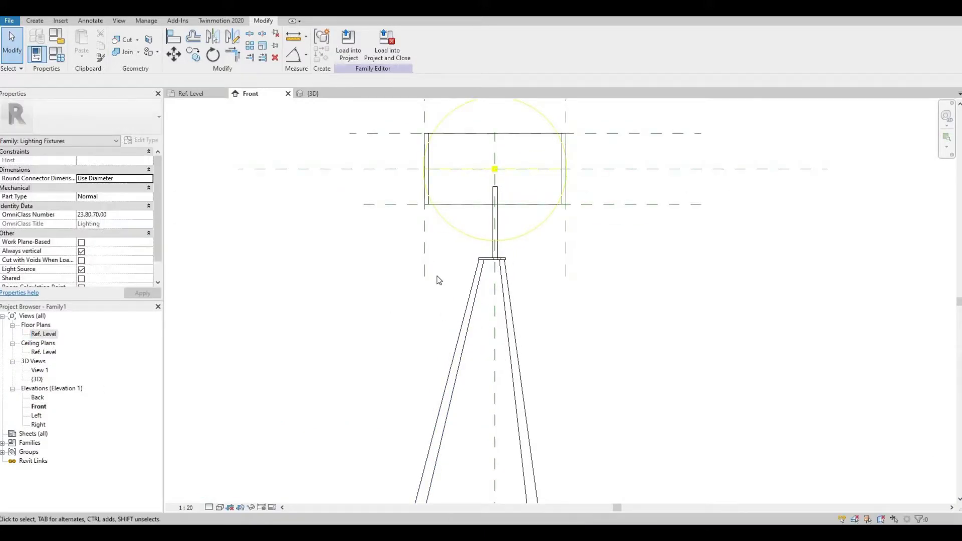
click(428, 213)
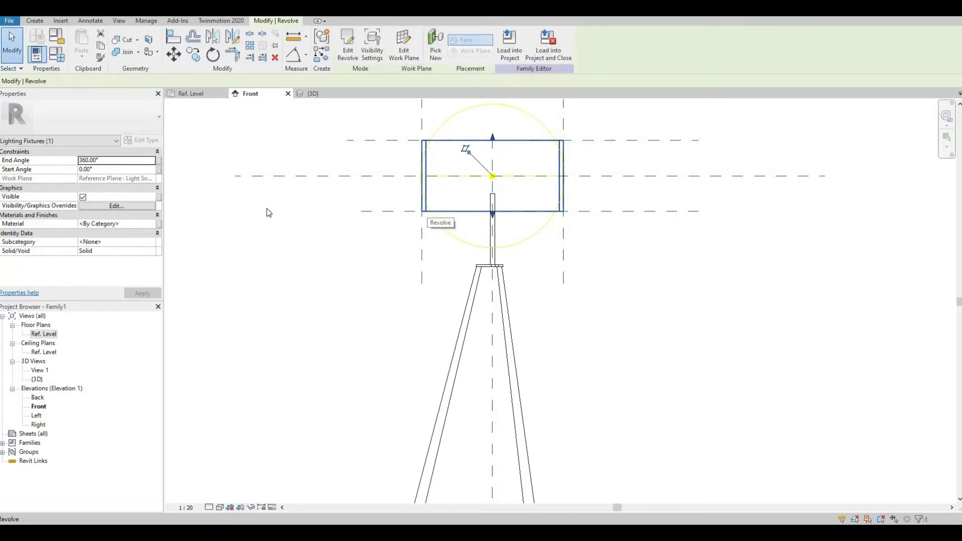
click(158, 225)
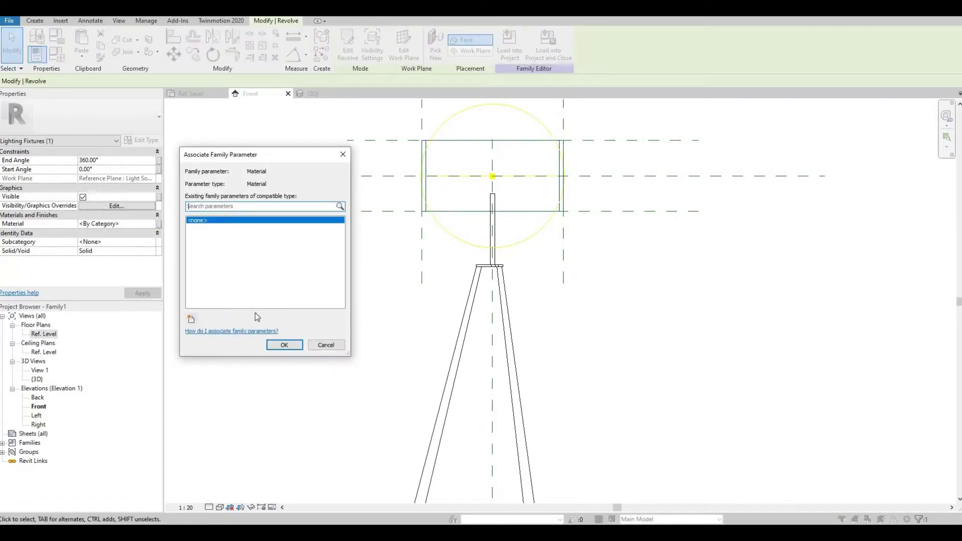
click(190, 319)
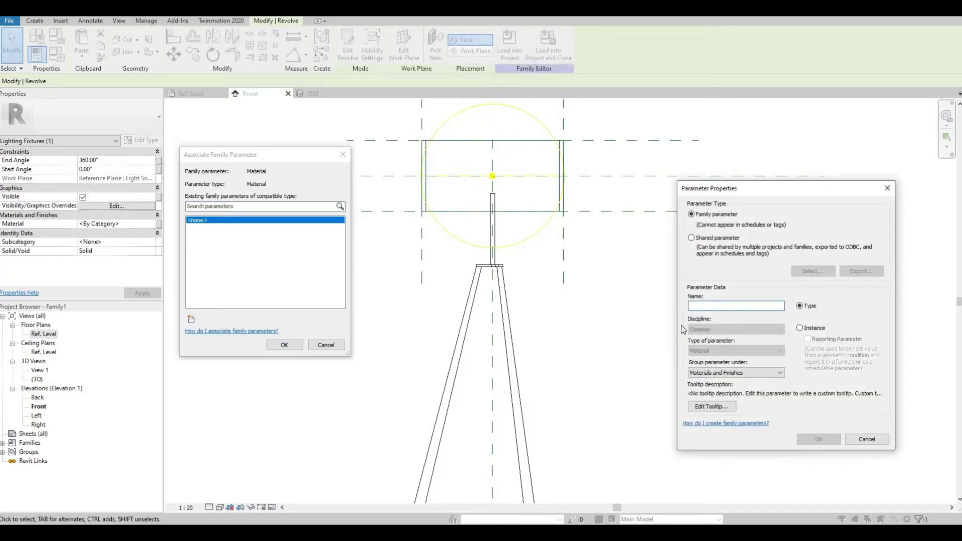
text(Cover Finish)
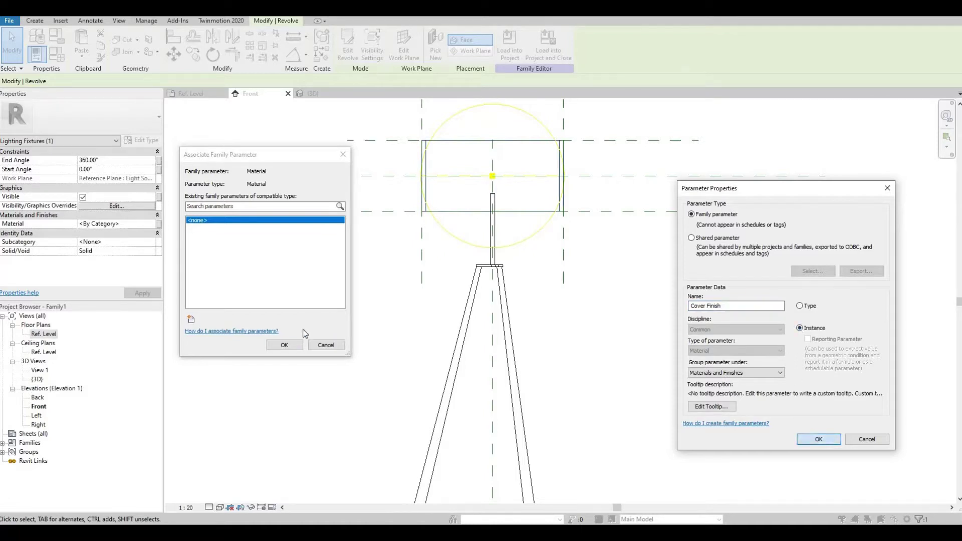
click(293, 347)
Associate the material of the base solids, including the legs and central pole but not the voids, with a new instance family parameter named Base Finish
middle_drag(448, 321, 463, 276)
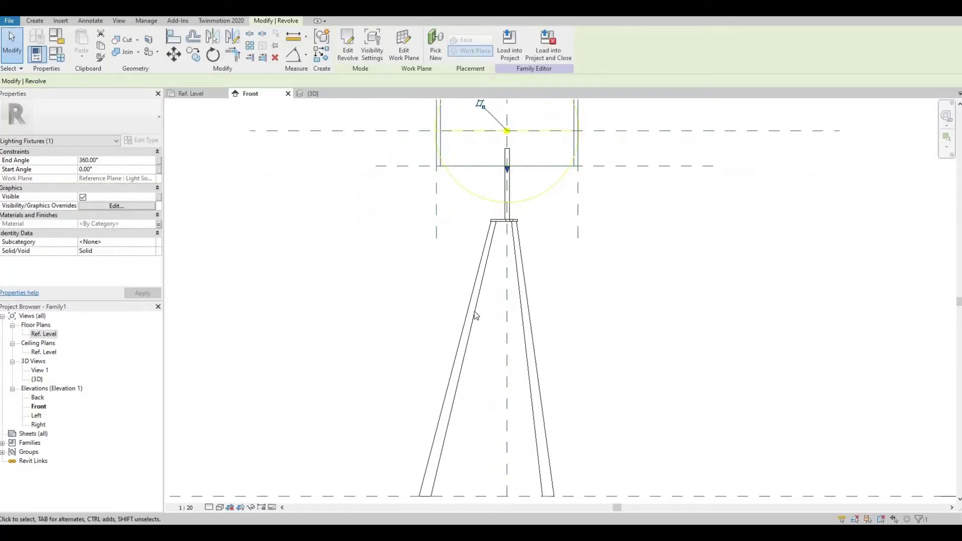
drag(480, 336, 447, 256)
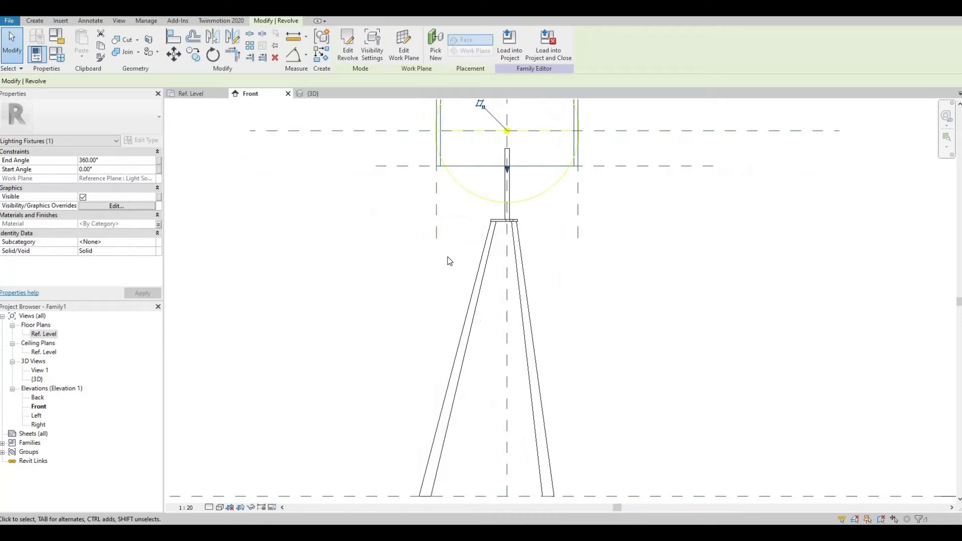
ctrl+click(528, 297)
scroll(525, 232, up, 3)
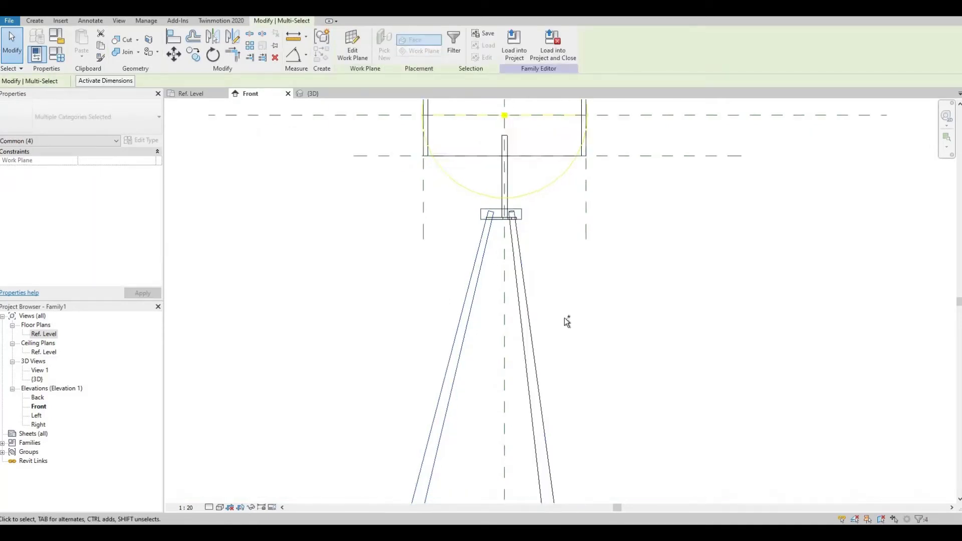
ctrl+drag(563, 322, 517, 298)
ctrl+click(502, 190)
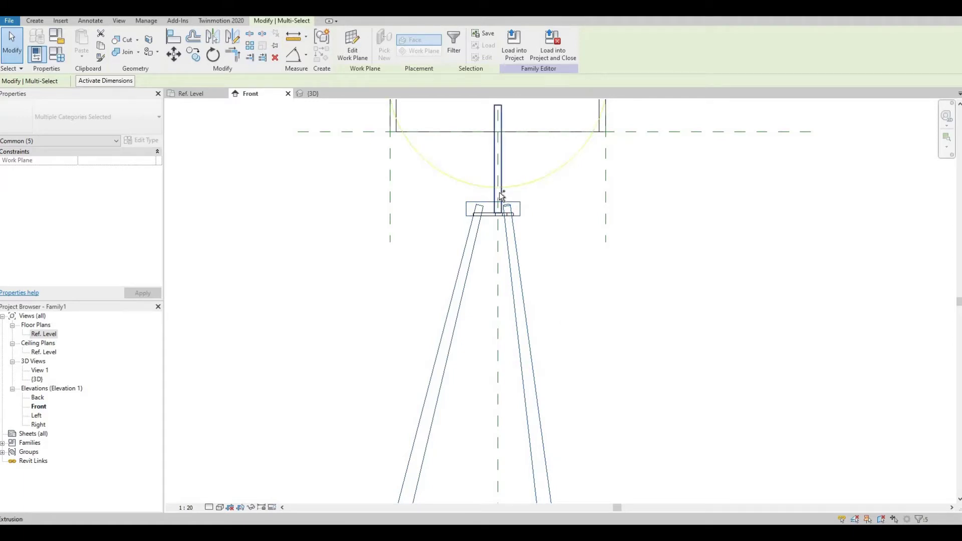
ctrl+click(502, 196)
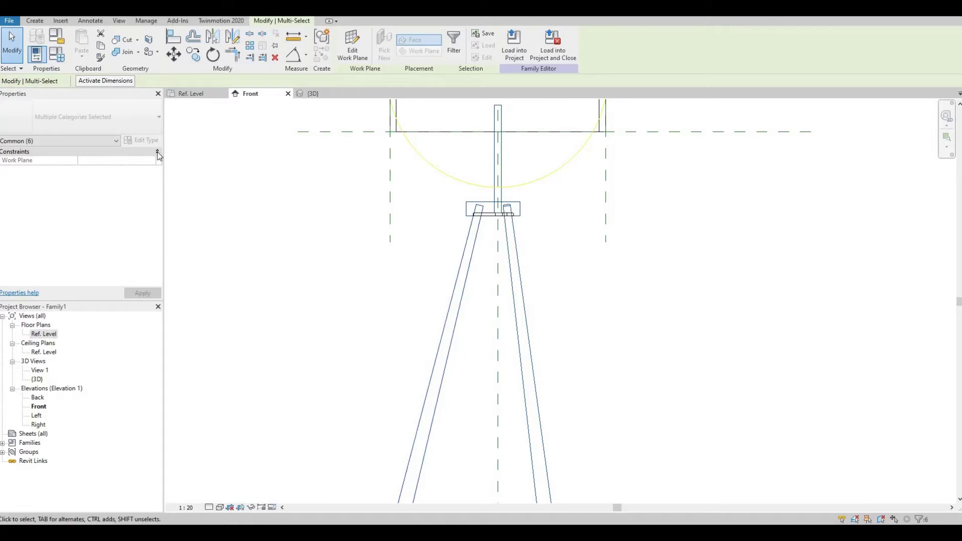
click(80, 142)
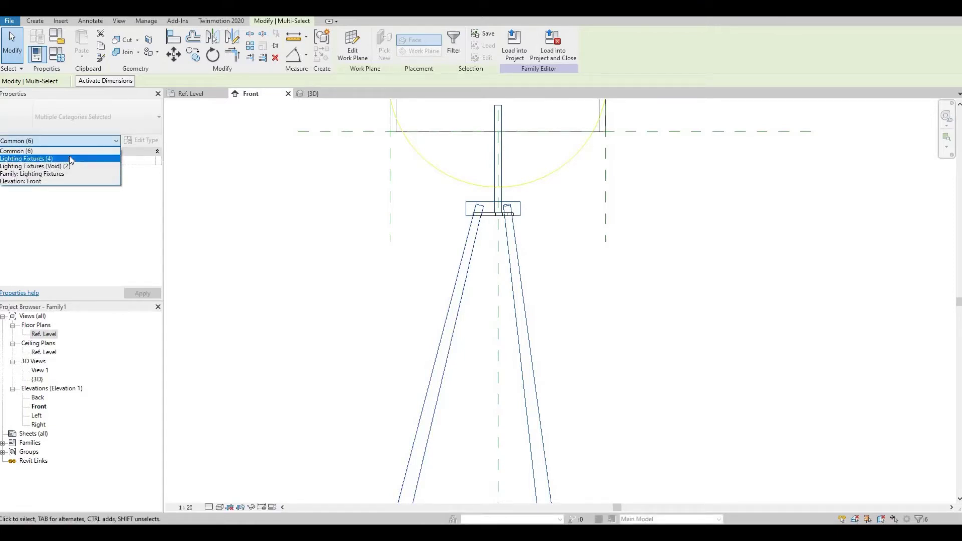
click(70, 159)
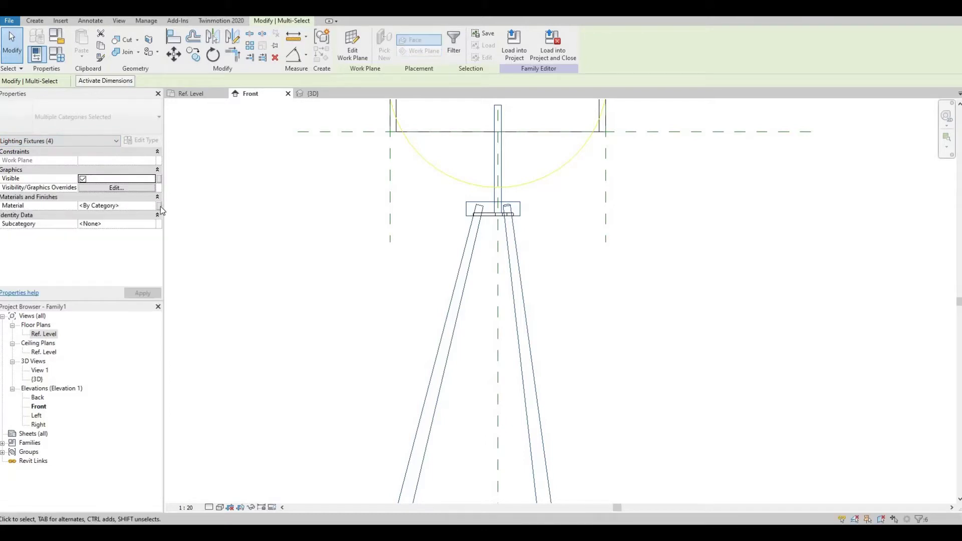
click(159, 206)
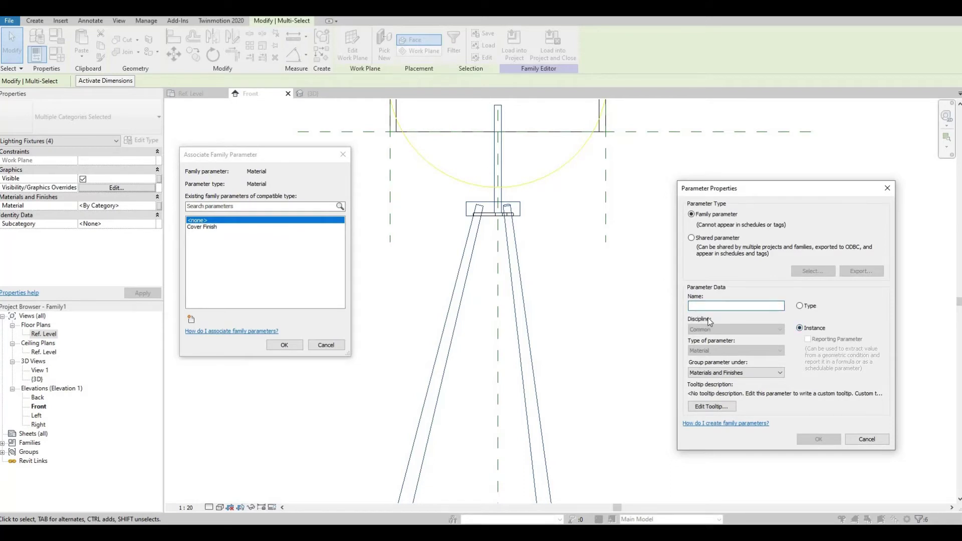
text(Base Finish)
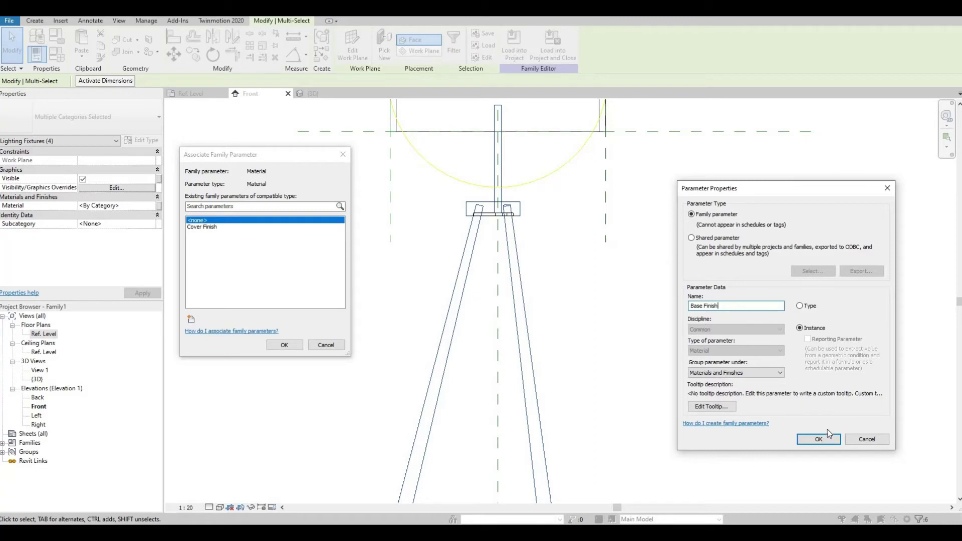
key(Return)
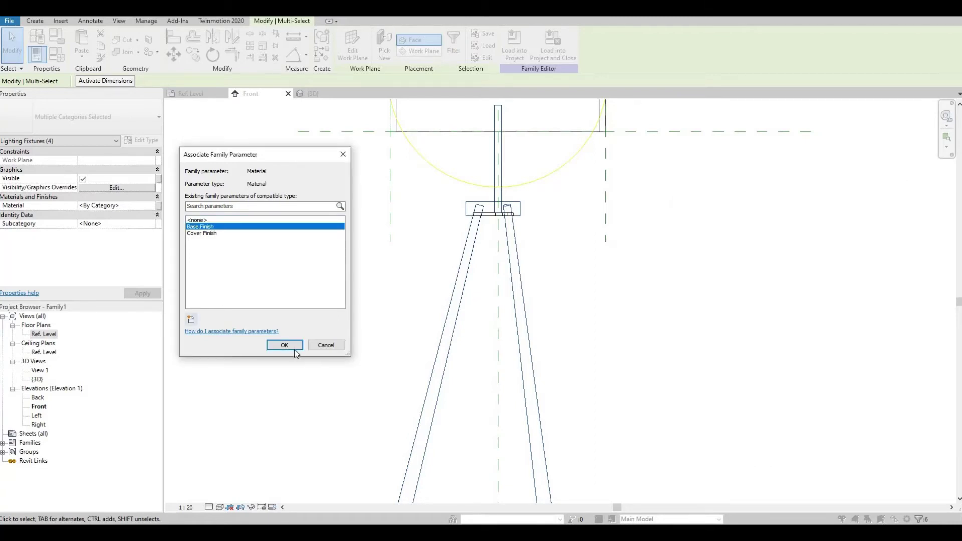
click(284, 345)
Deselect the base parts and examine the whole lamp in the Front and 3D views
scroll(483, 294, down, 2)
middle_drag(483, 294, 571, 288)
scroll(562, 292, down, 2)
click(630, 312)
middle_drag(630, 312, 609, 319)
middle_drag(259, 124, 265, 161)
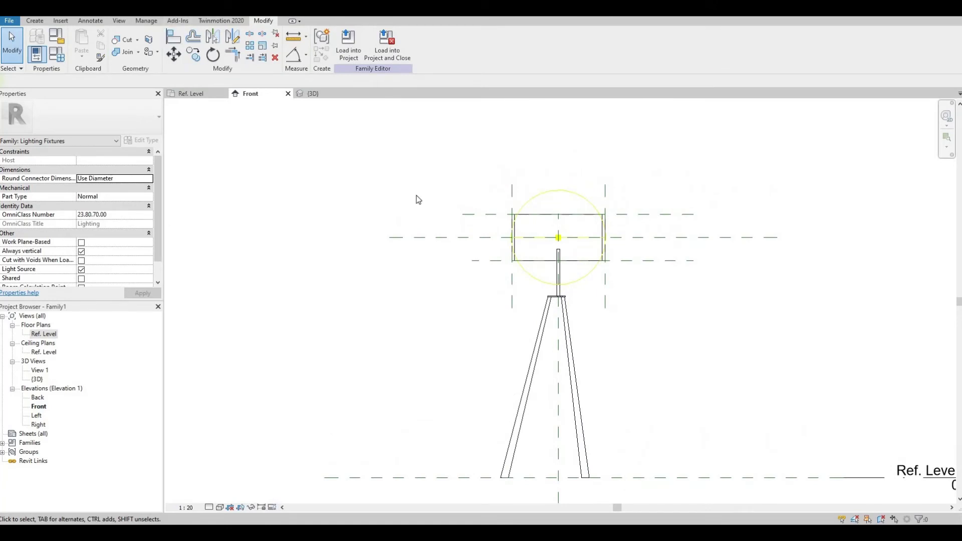
click(313, 93)
middle_drag(462, 346, 453, 326)
scroll(453, 326, down, 1)
middle_drag(466, 145, 516, 278)
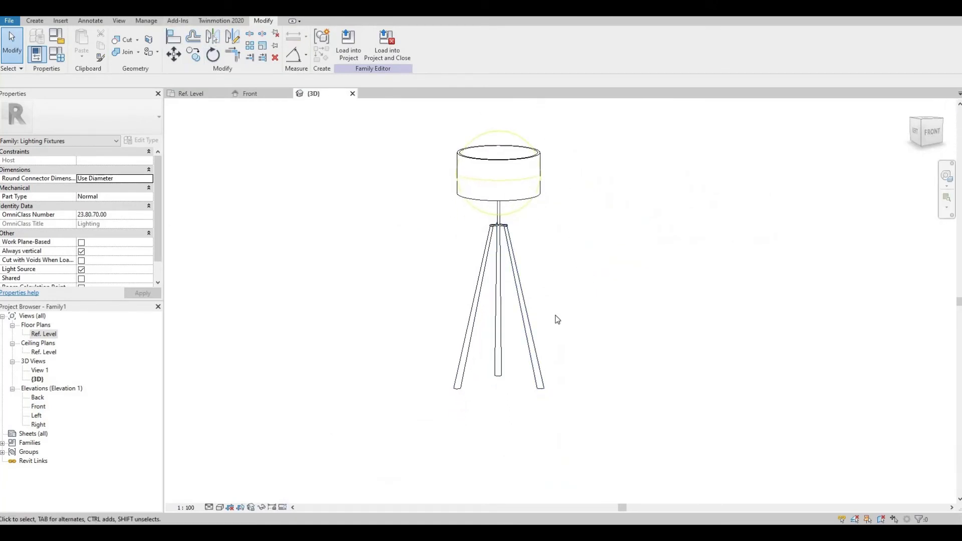